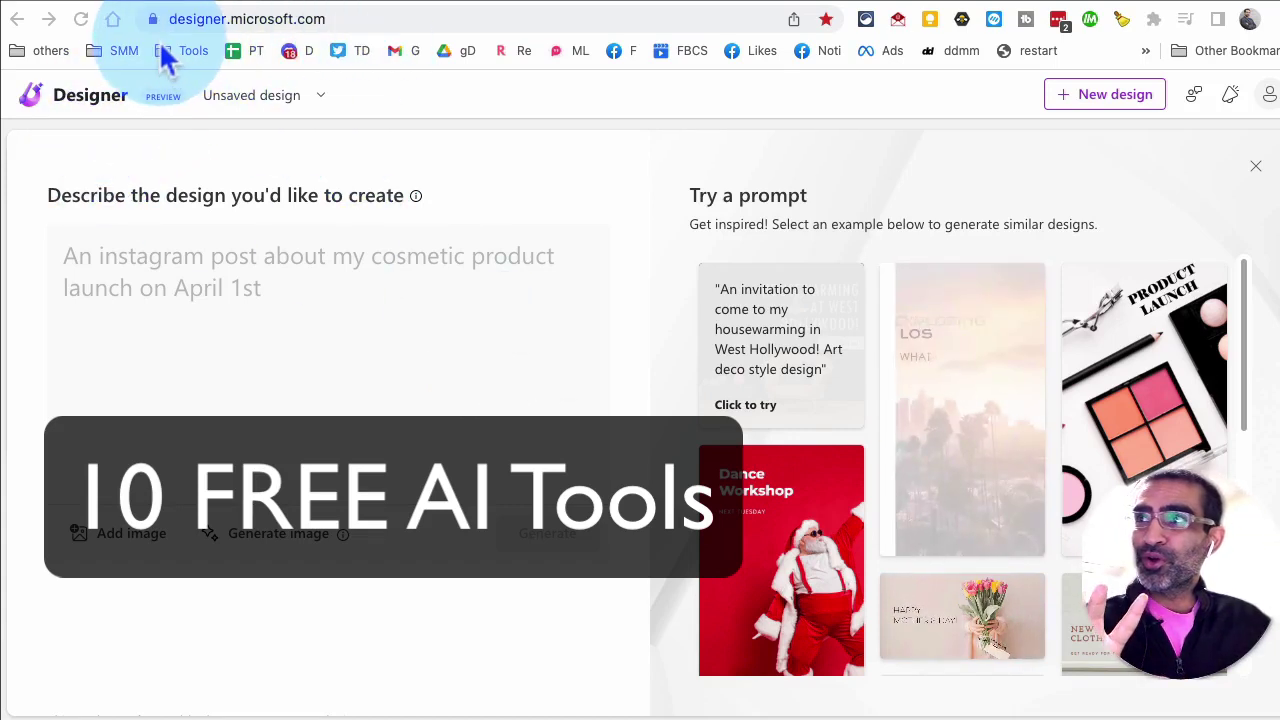
Enter 'an instagram post on elder care' as Designer's design description, correcting the typos
{"action": "left_click", "coordinate": [351, 19]}
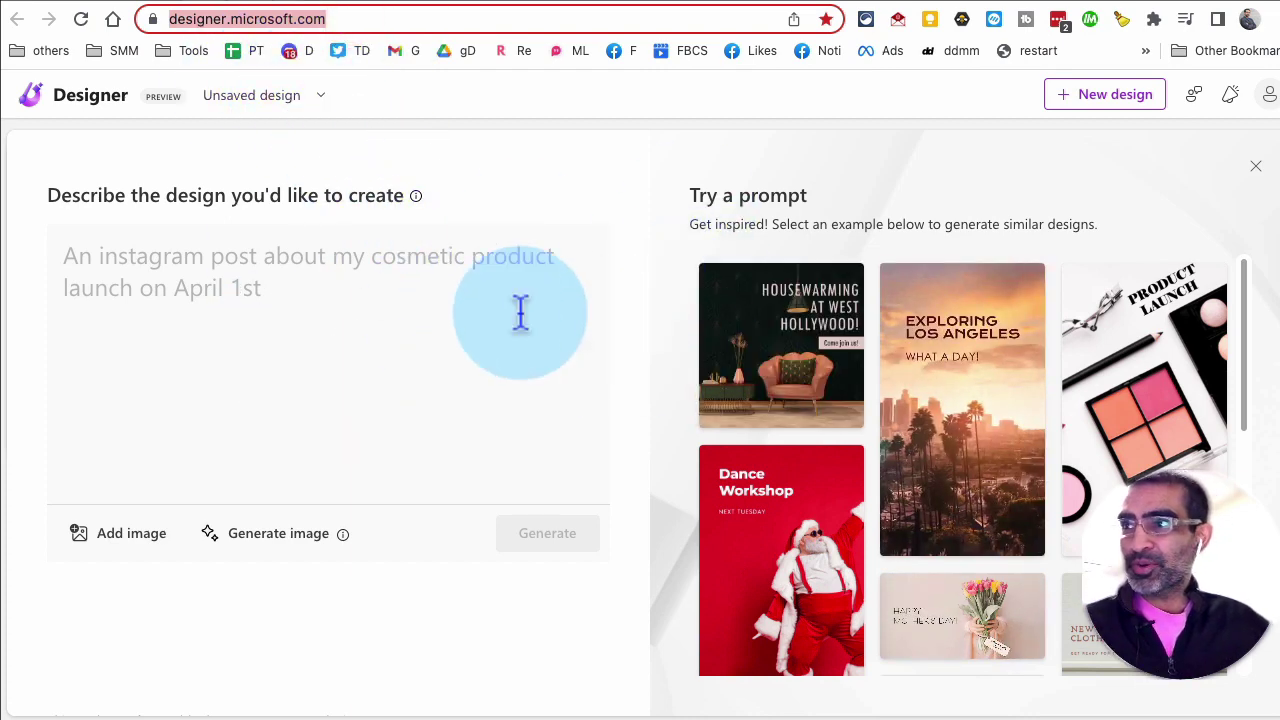
{"action": "left_click", "coordinate": [398, 307]}
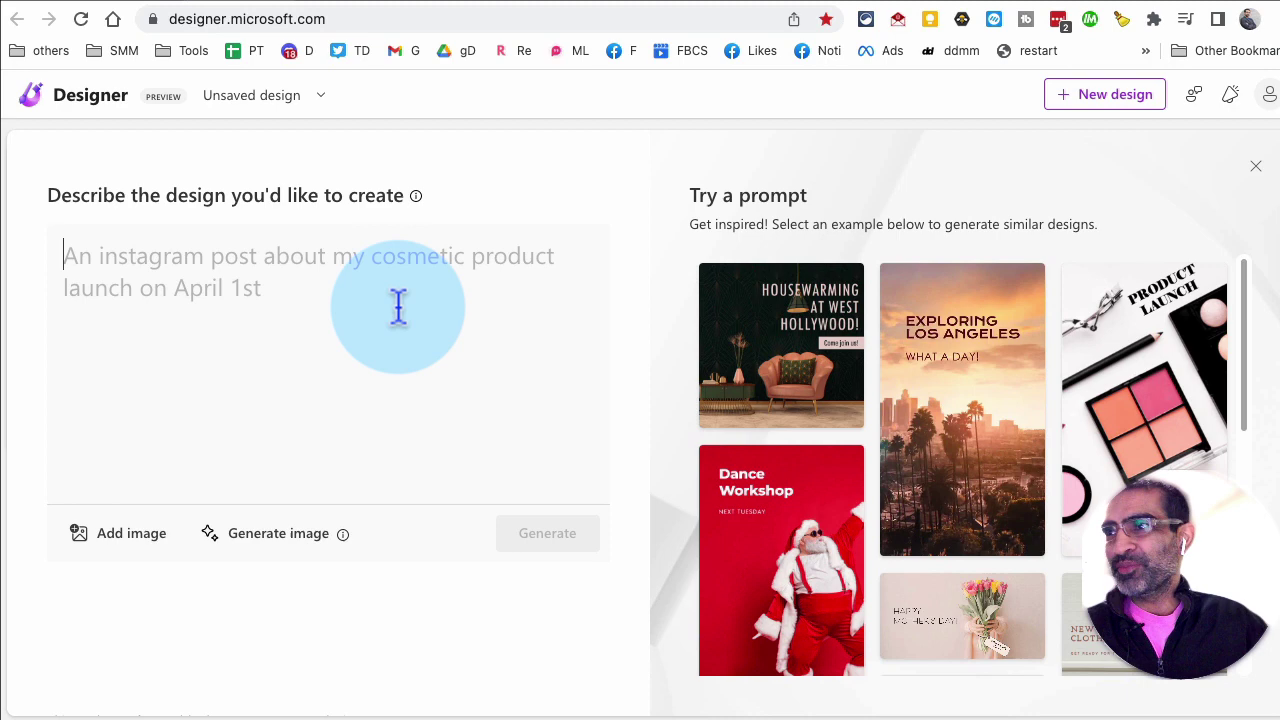
{"action": "type", "text": "an"}
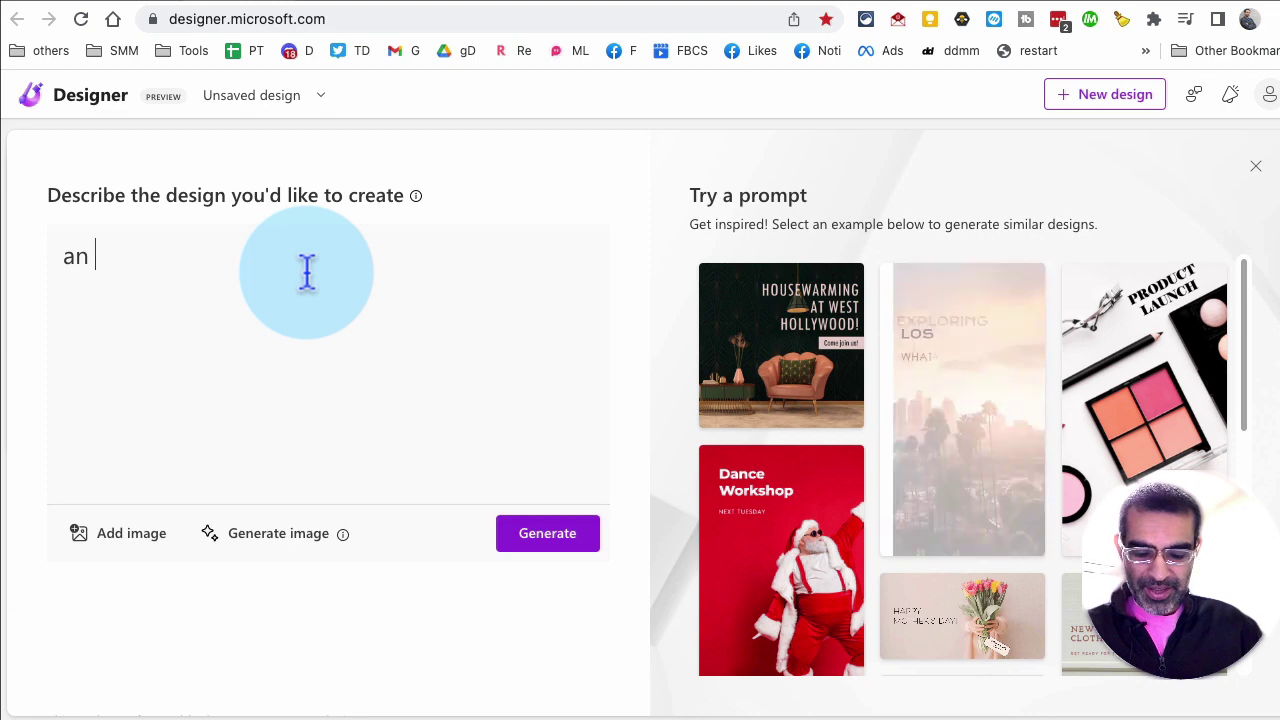
{"action": "type", "text": " intagram "}
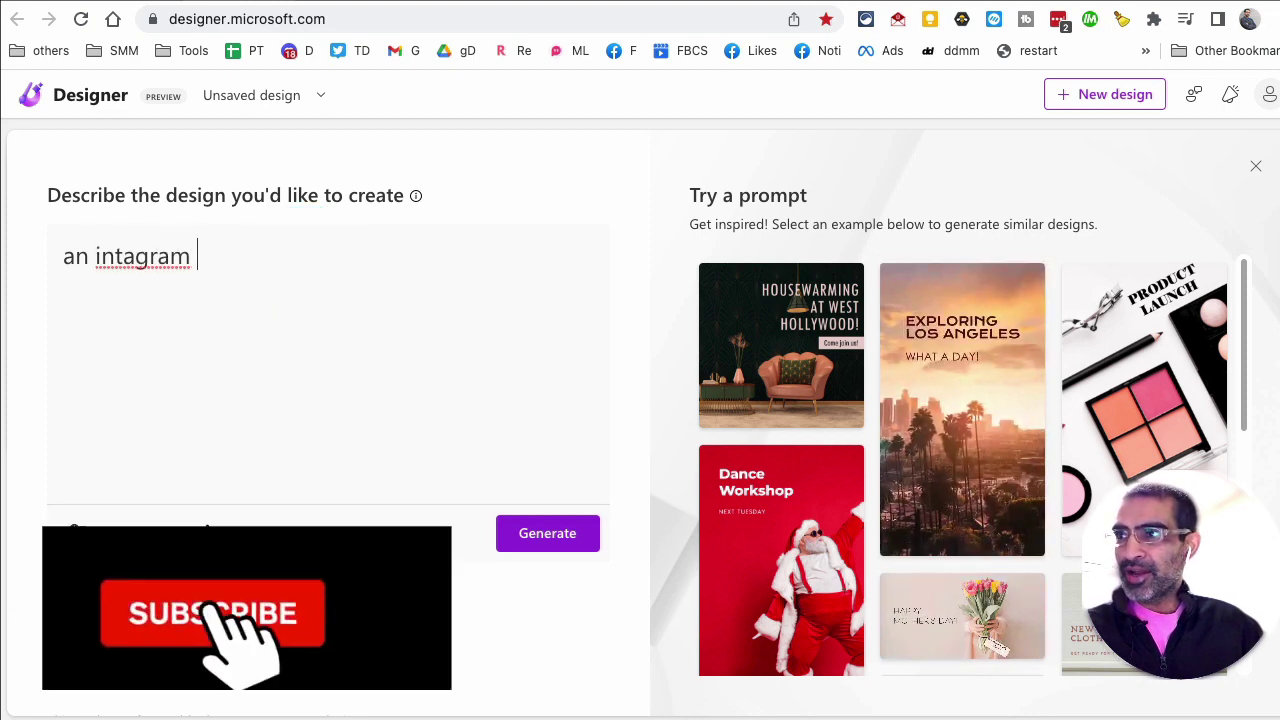
{"action": "type", "text": "pot"}
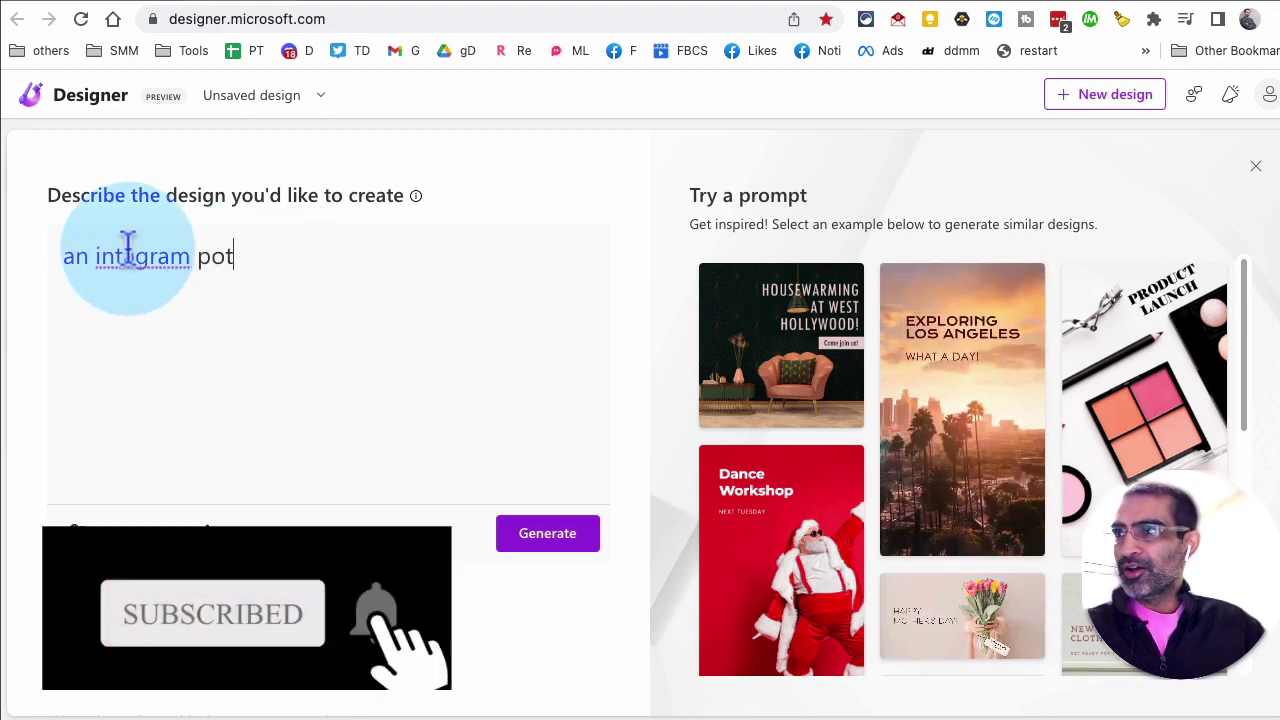
{"action": "left_click", "coordinate": [117, 256]}
{"action": "type", "text": "sta"}
{"action": "left_click", "coordinate": [235, 262]}
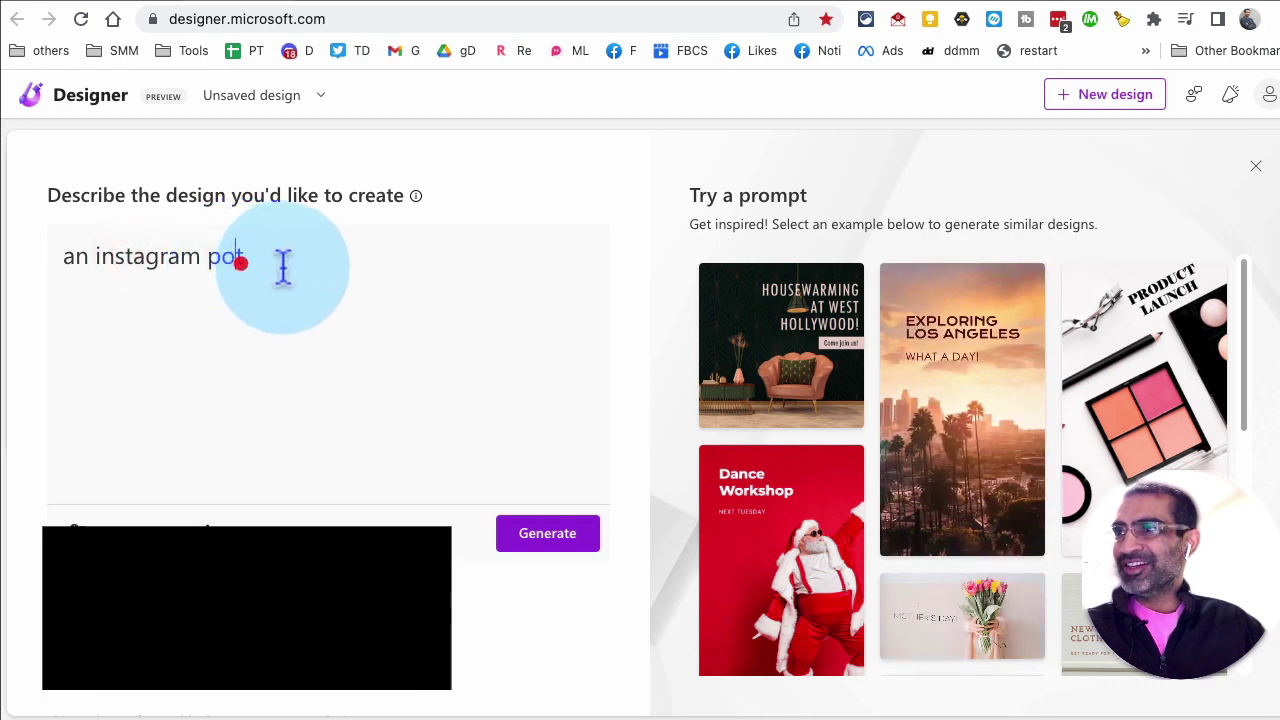
{"action": "type", "text": "st on"}
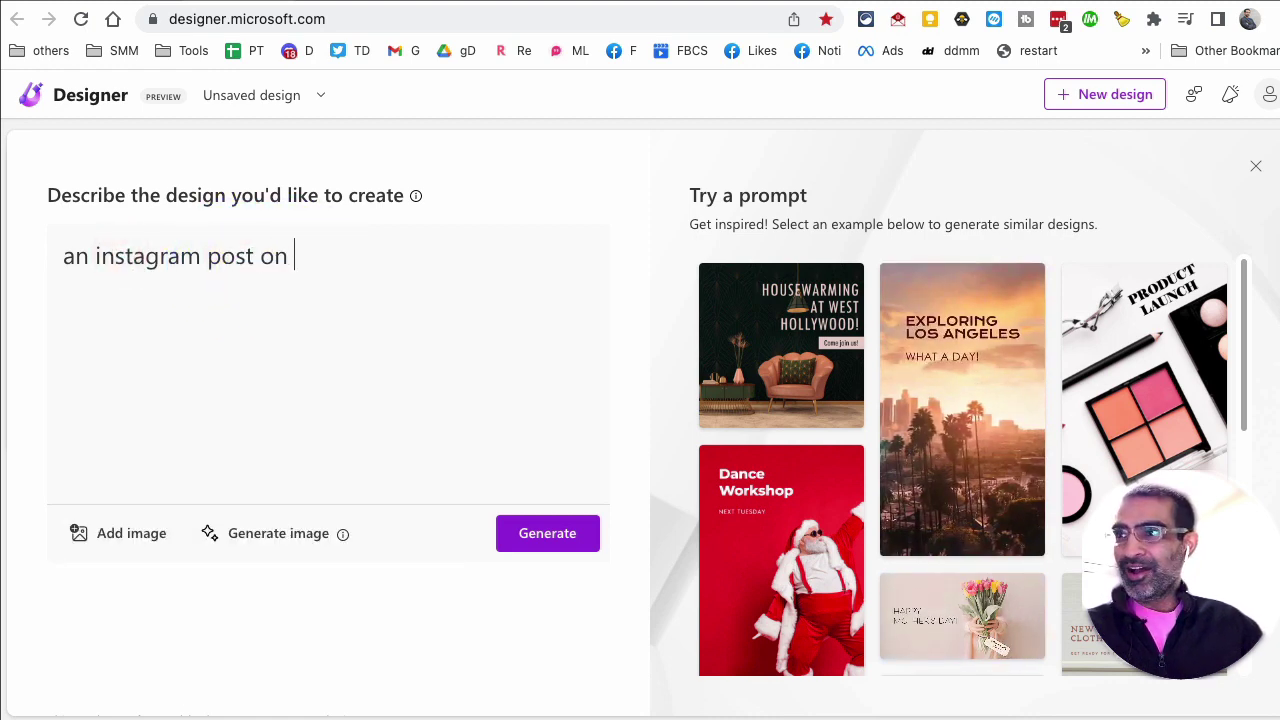
{"action": "type", "text": " en"}
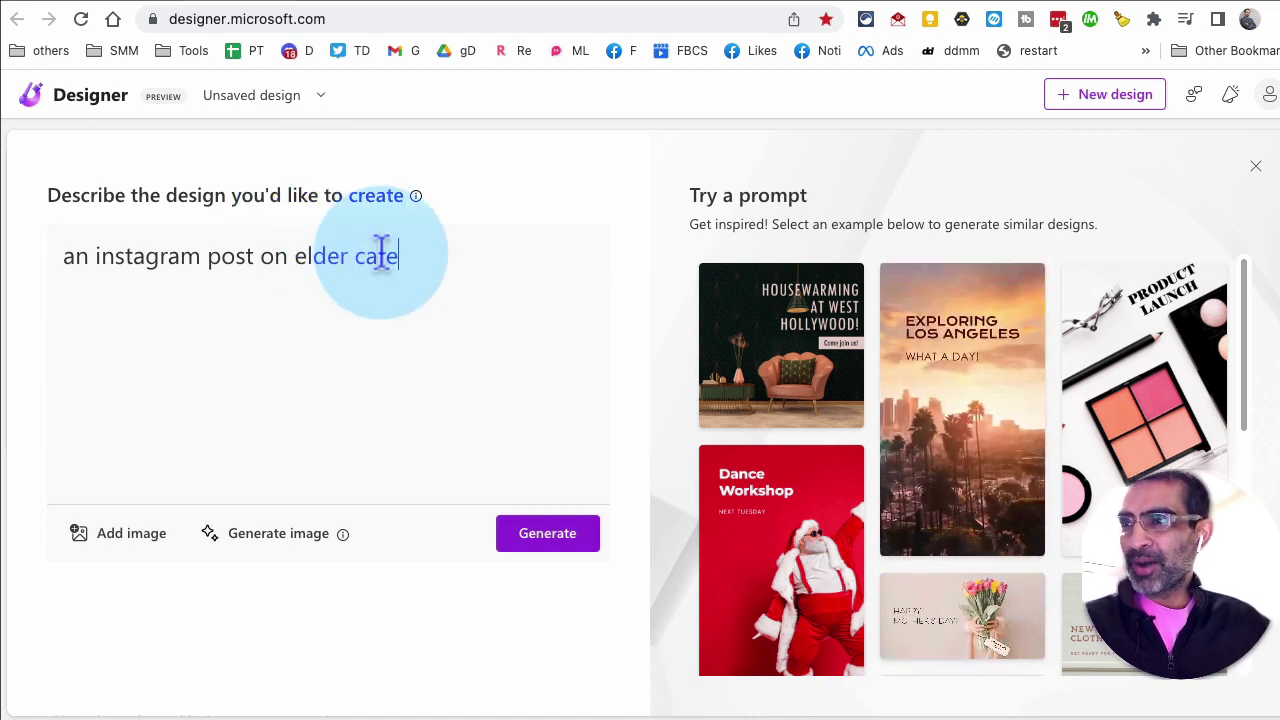
{"action": "left_click_drag", "start_coordinate": [399, 256], "coordinate": [368, 268]}
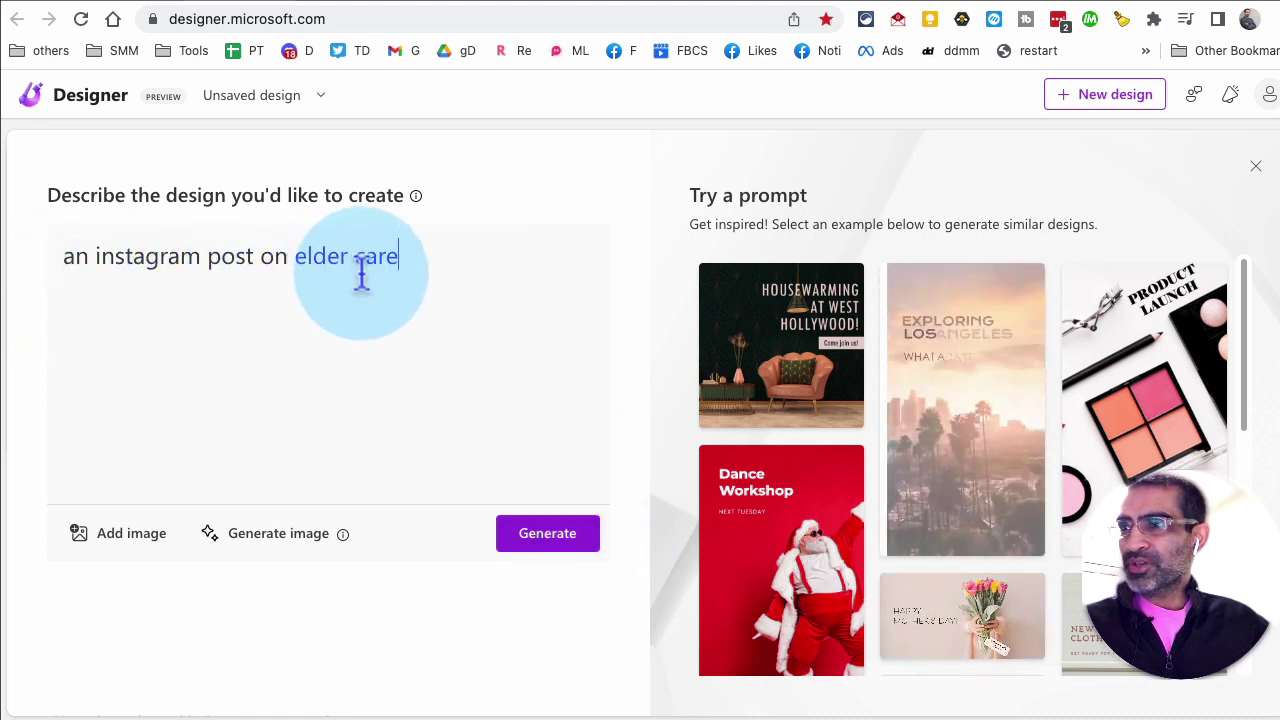
Generate designs and pick the peach 'Showing respect and love' Elder Care design with laptop photos
{"action": "left_click", "coordinate": [550, 545]}
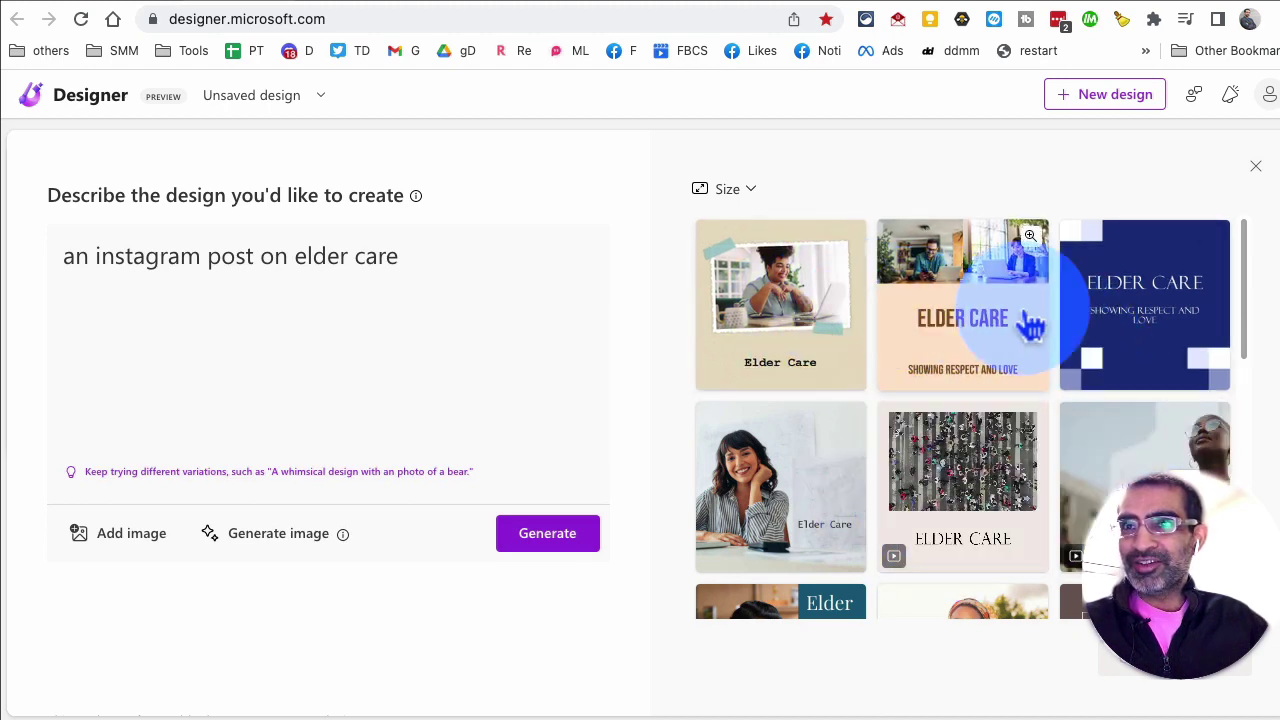
{"action": "scroll", "coordinate": [886, 357], "scroll_direction": "down", "scroll_amount": 1}
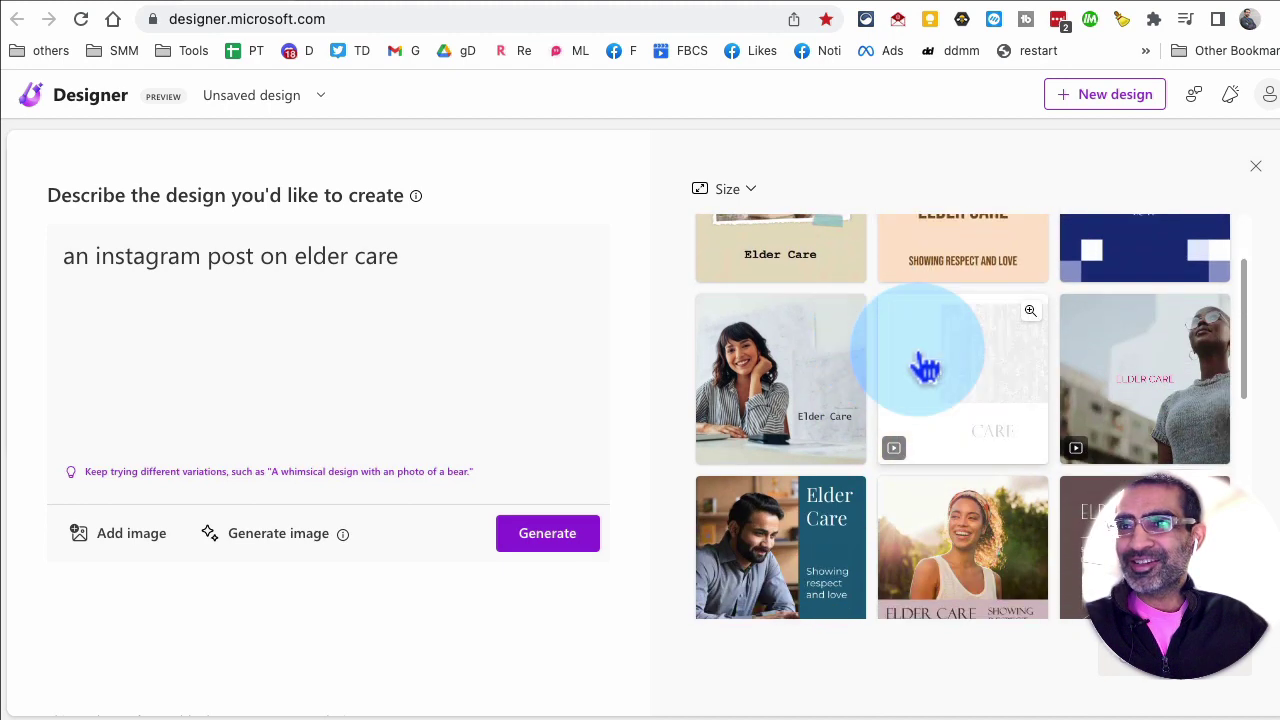
{"action": "scroll", "coordinate": [908, 360], "scroll_direction": "up", "scroll_amount": 1}
{"action": "left_click", "coordinate": [943, 290]}
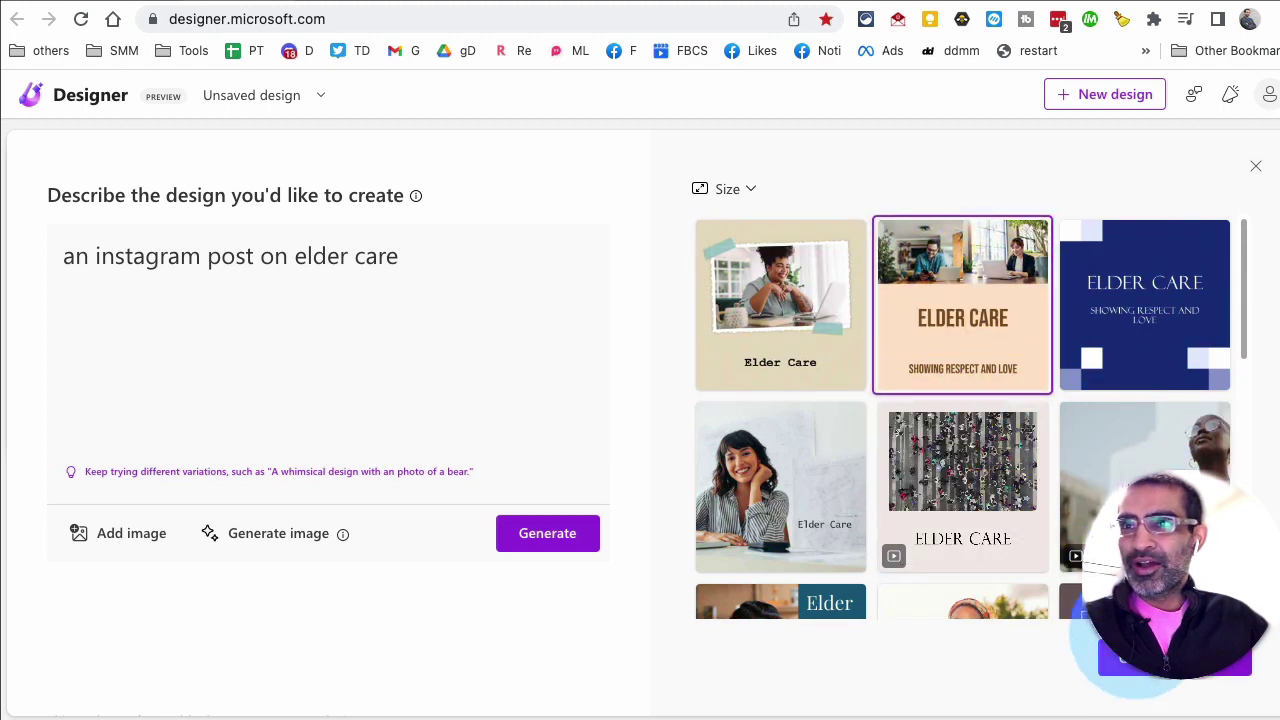
{"action": "left_click", "coordinate": [1152, 665]}
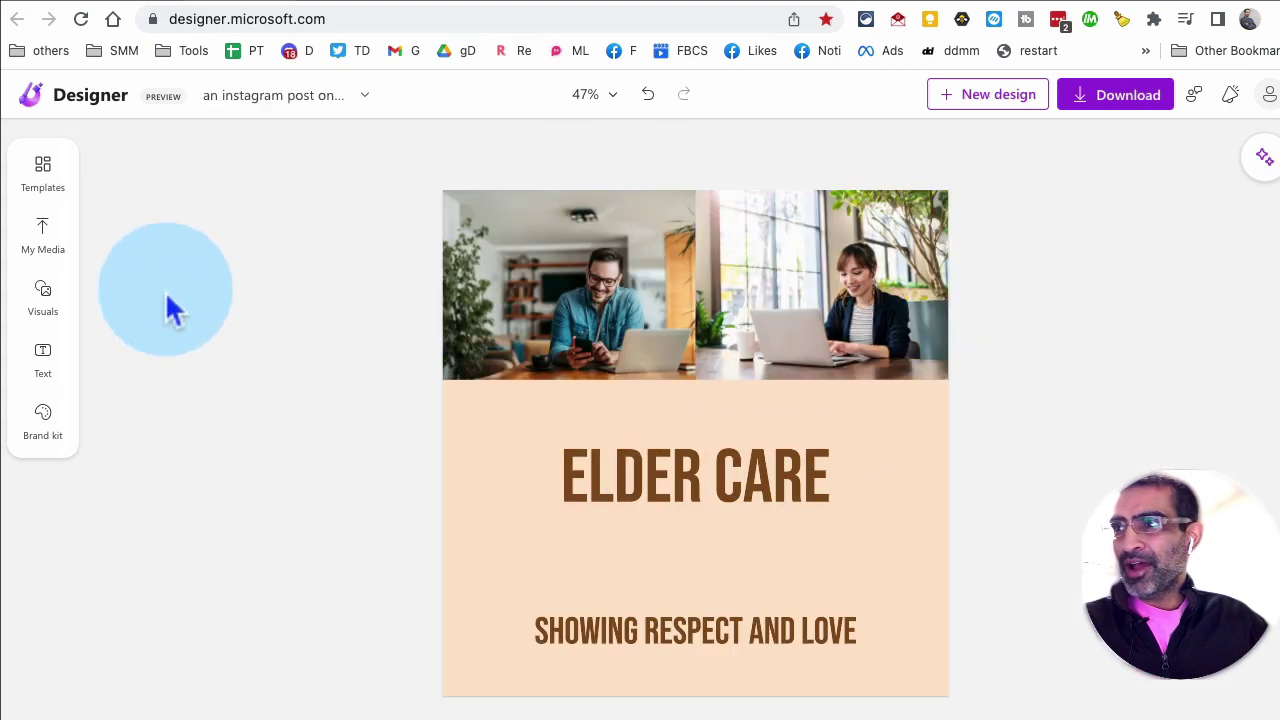
{"action": "left_click", "coordinate": [598, 266]}
{"action": "left_click", "coordinate": [814, 269]}
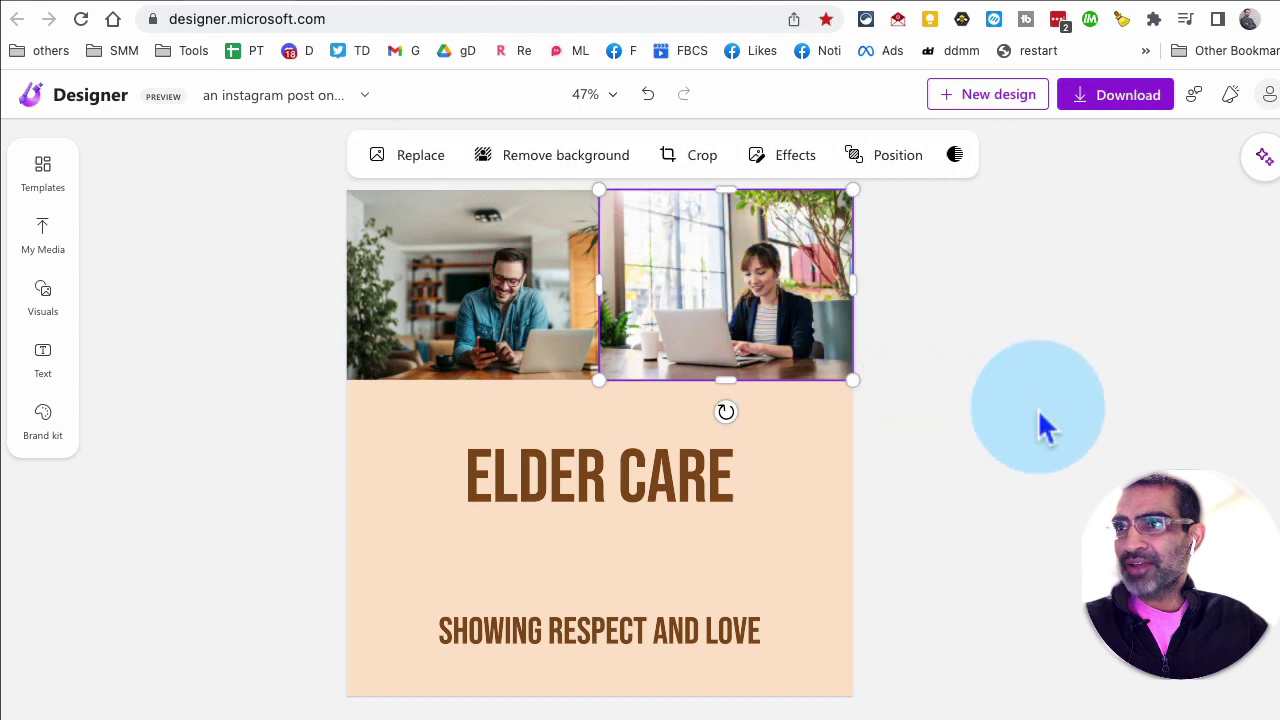
{"action": "left_click", "coordinate": [670, 460]}
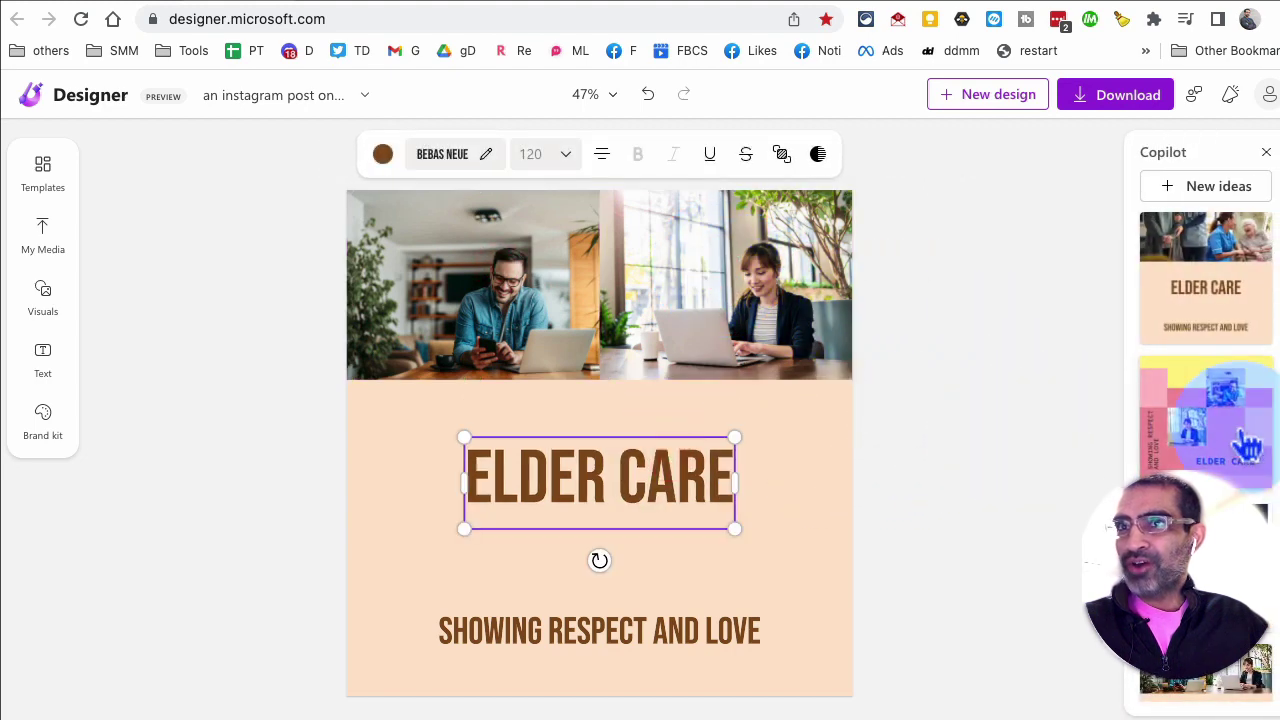
{"action": "left_click", "coordinate": [1266, 152]}
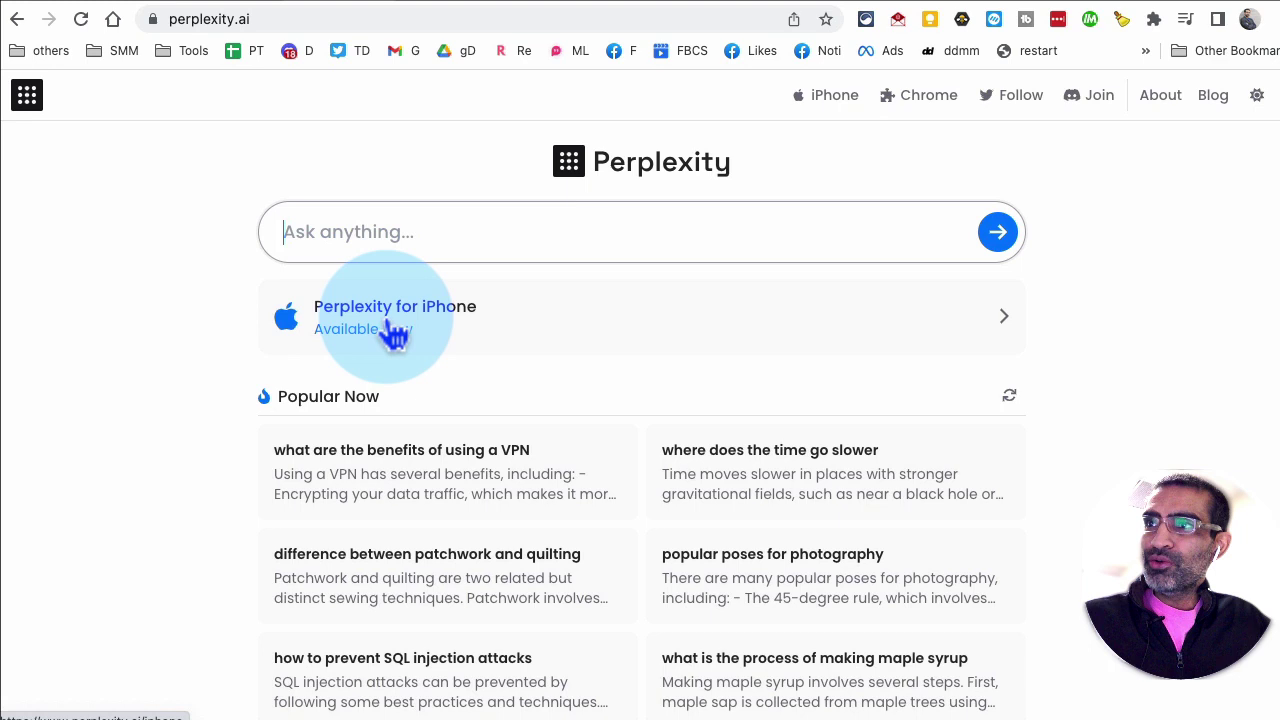
Ask Perplexity 'can you tell me 3 tips related to self awareness'
{"action": "left_click", "coordinate": [585, 252]}
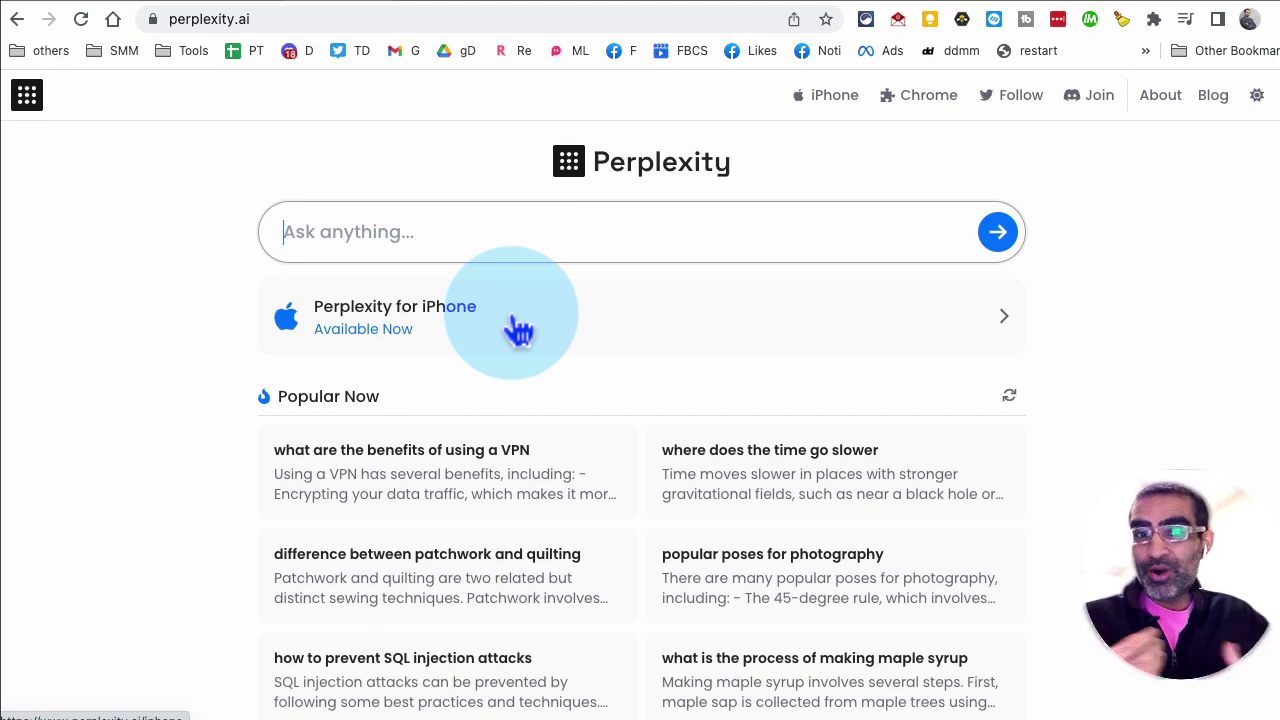
{"action": "left_click", "coordinate": [500, 243]}
{"action": "type", "text": "can"}
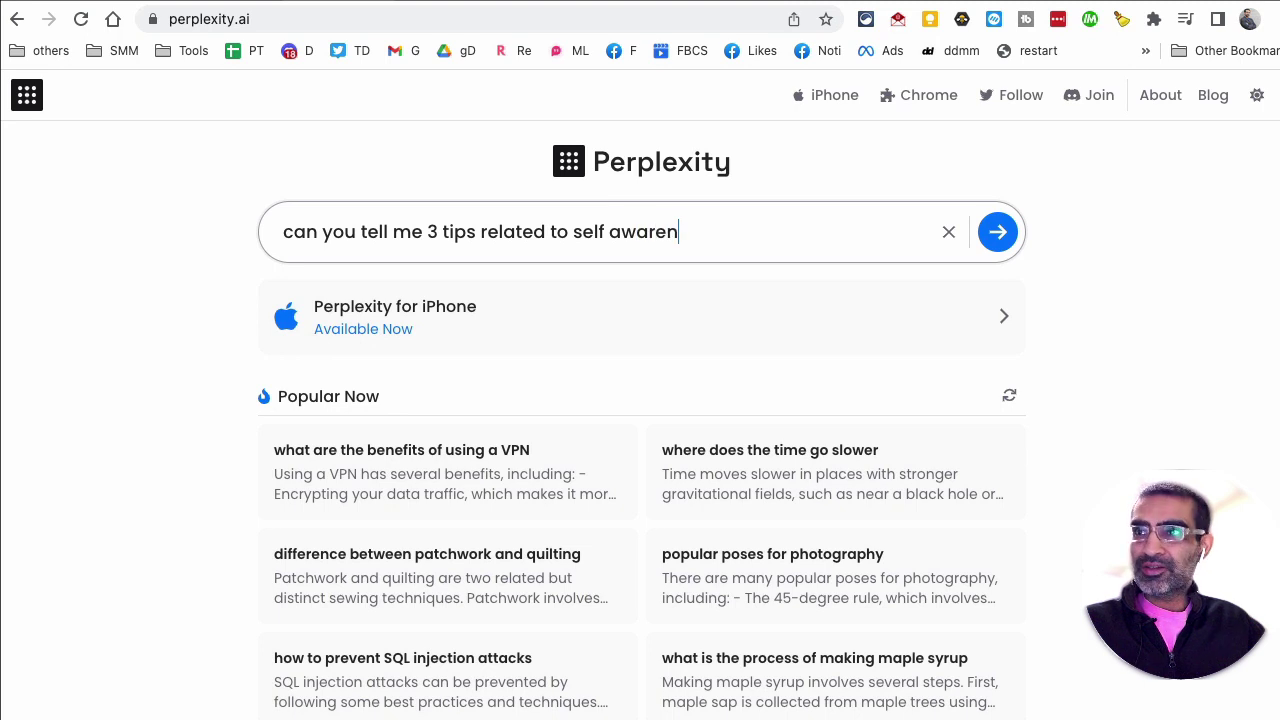
{"action": "key", "text": "Return"}
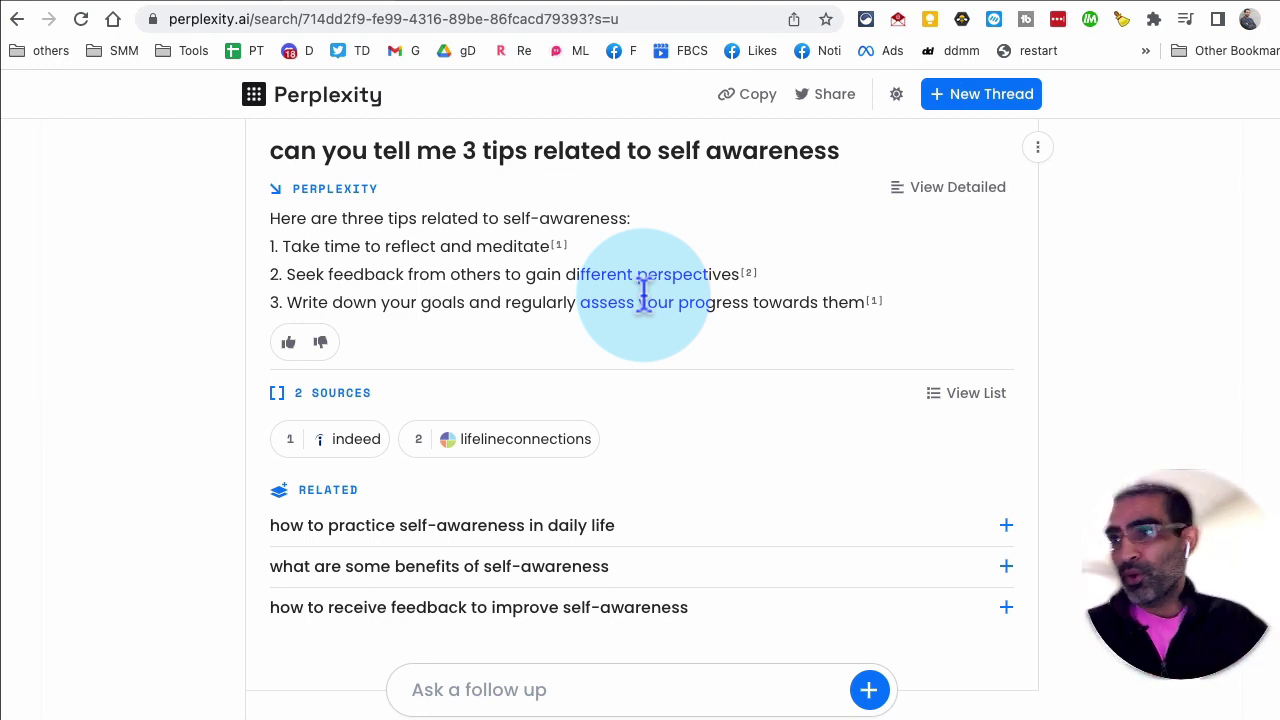
Ask the follow-up 'who won the superbowl in 2023?', then move to the You-TLDR page
{"action": "scroll", "coordinate": [745, 400], "scroll_direction": "down", "scroll_amount": 1}
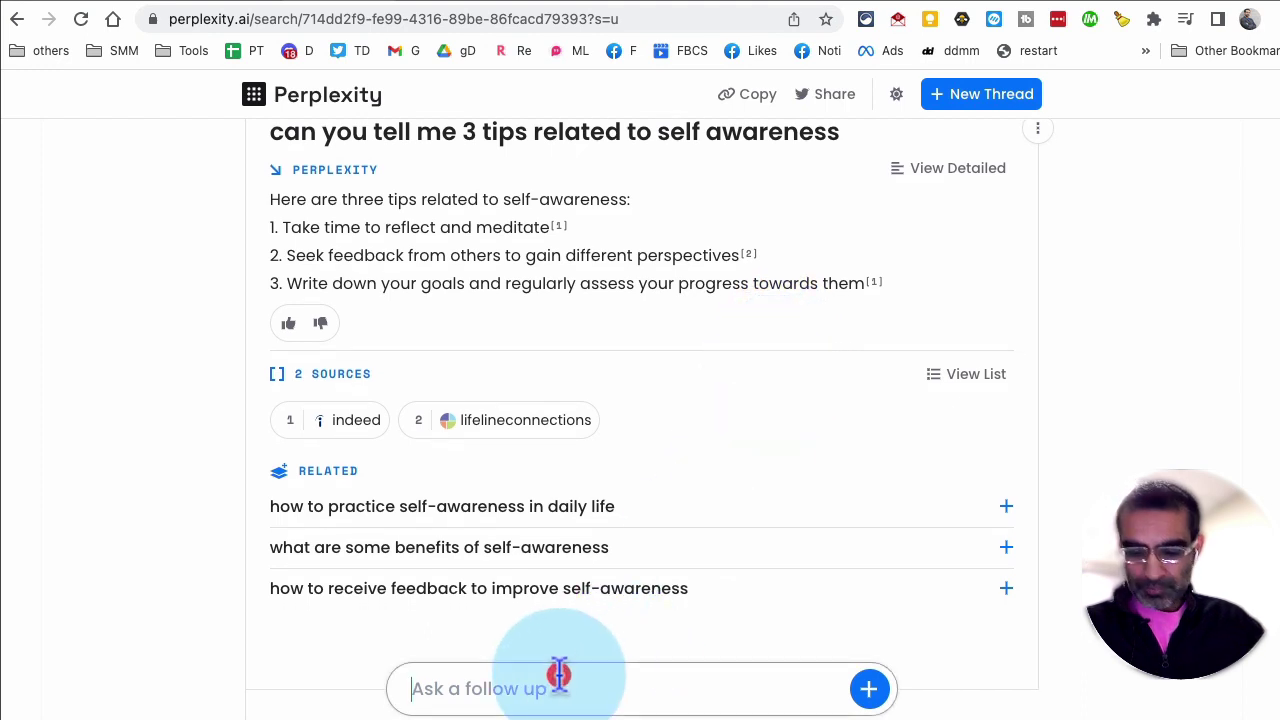
{"action": "type", "text": "who won the superbowl in 2"}
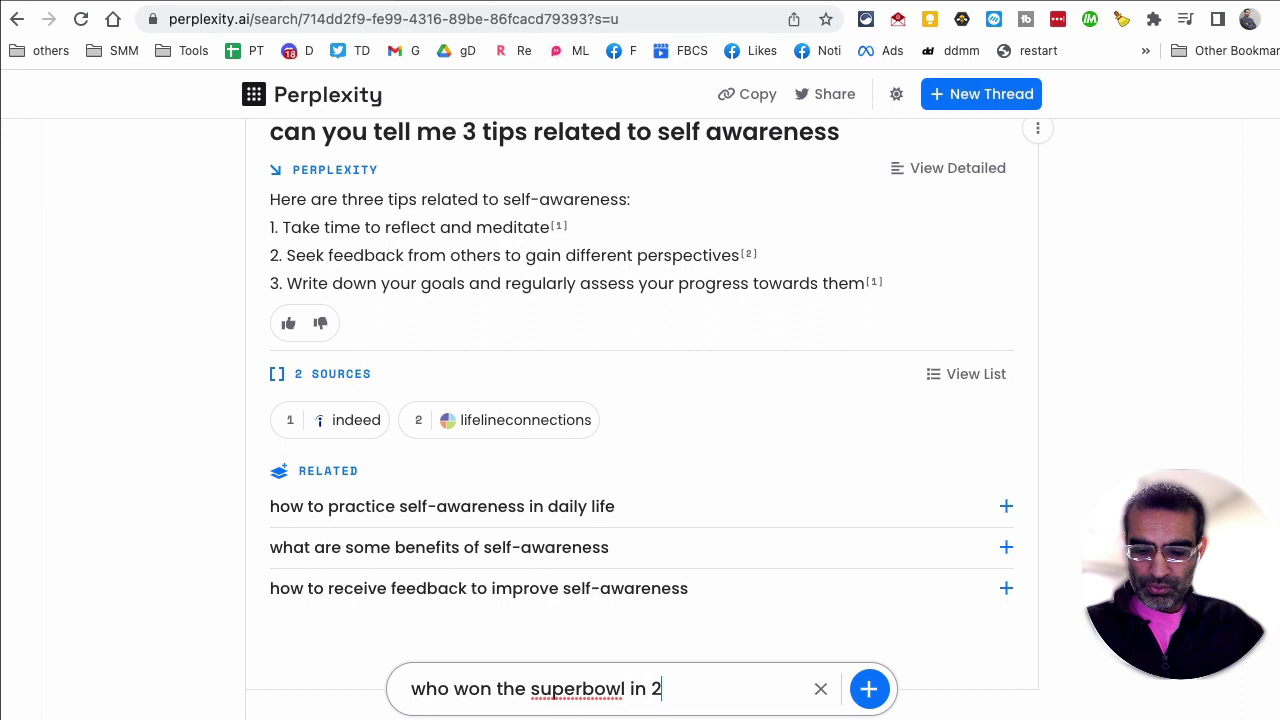
{"action": "key", "text": "Return"}
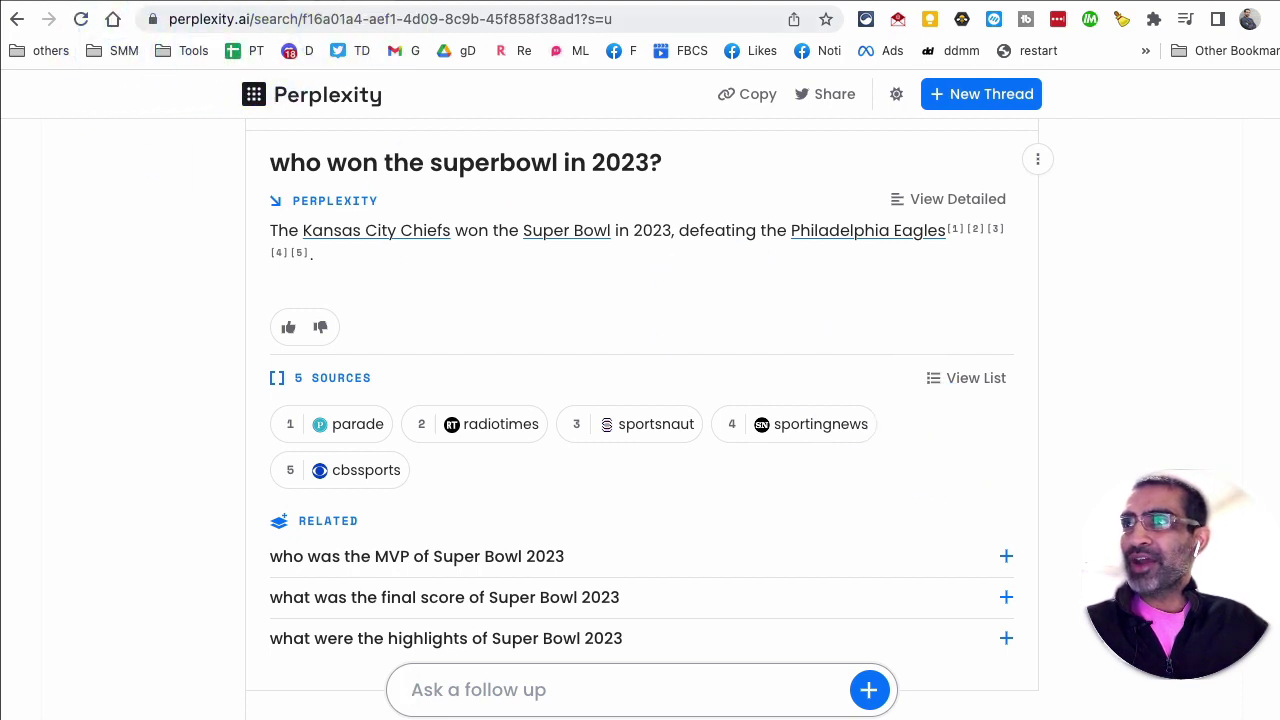
{"action": "key", "text": "ctrl+Tab"}
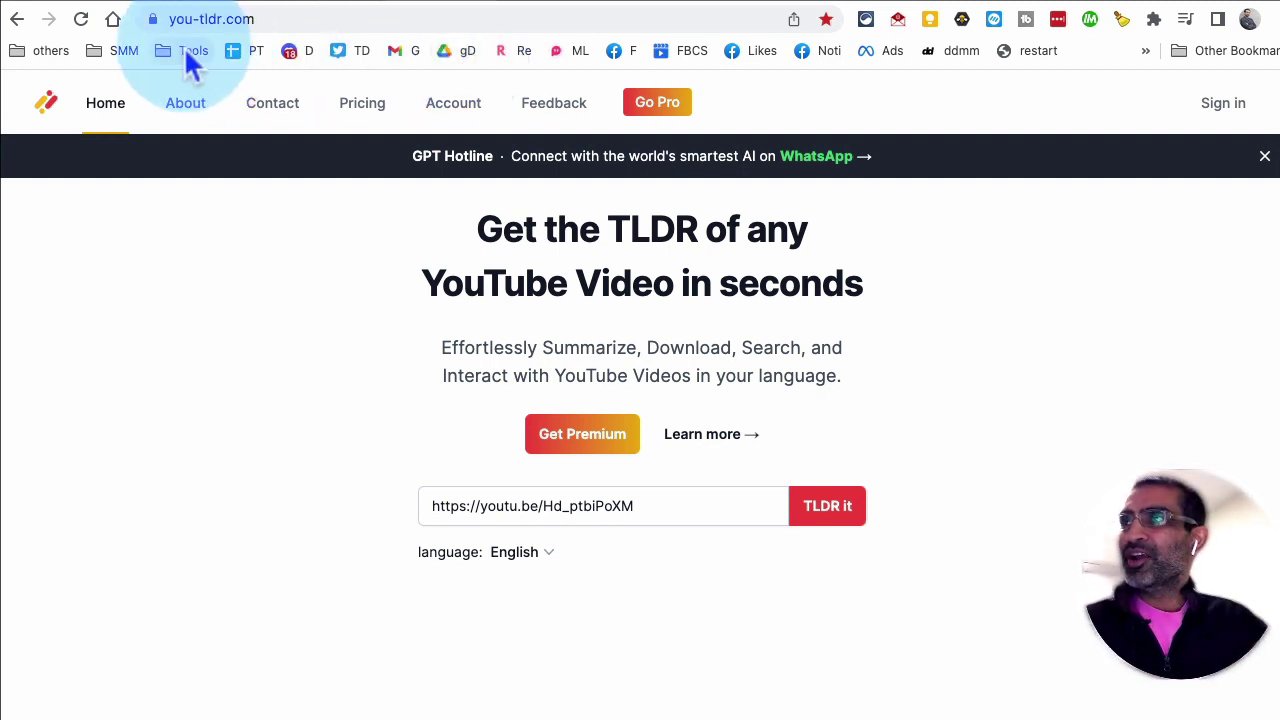
Load the video transcript and scroll through the Steve Jobs Stanford speech summary
{"action": "left_click", "coordinate": [305, 20]}
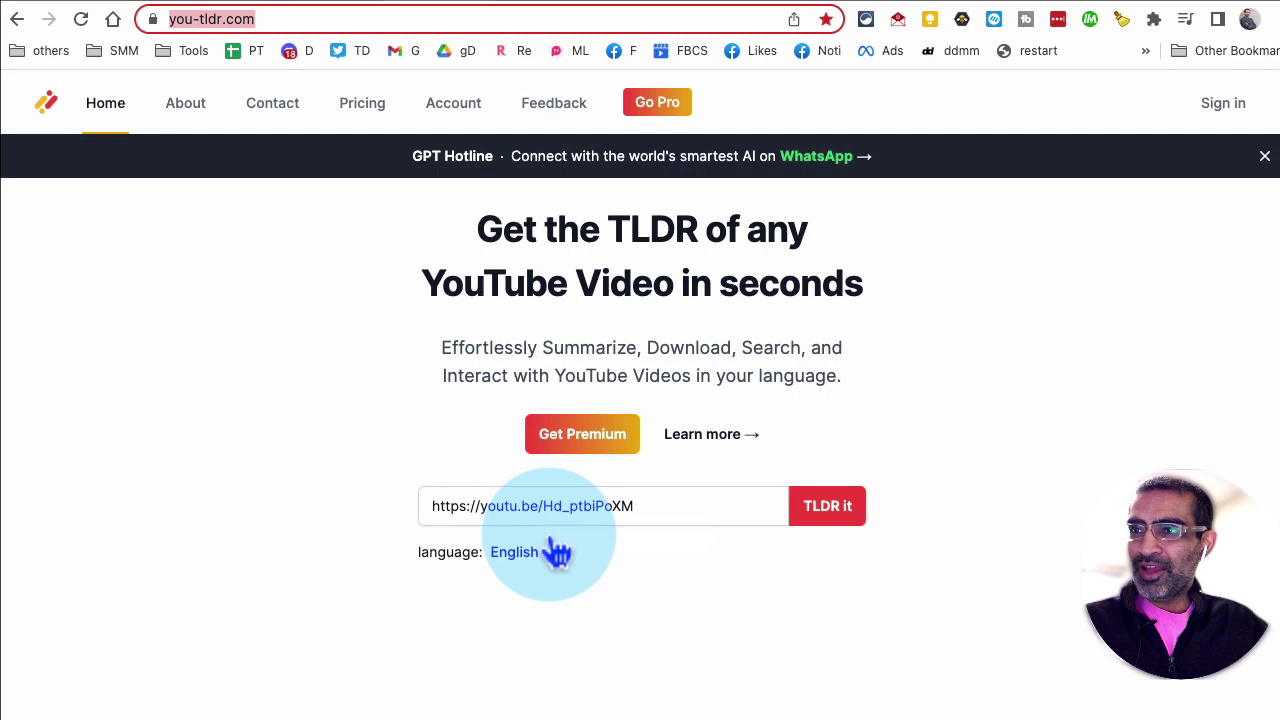
{"action": "left_click", "coordinate": [850, 513]}
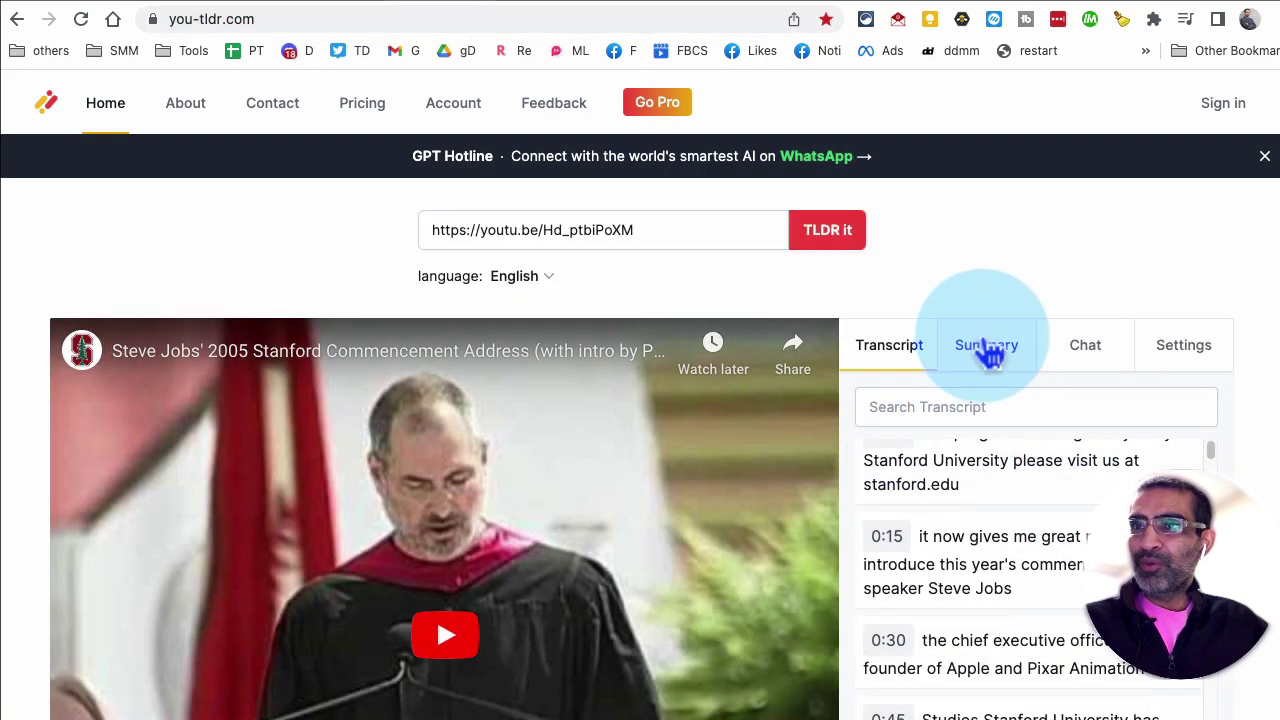
{"action": "left_click", "coordinate": [984, 342]}
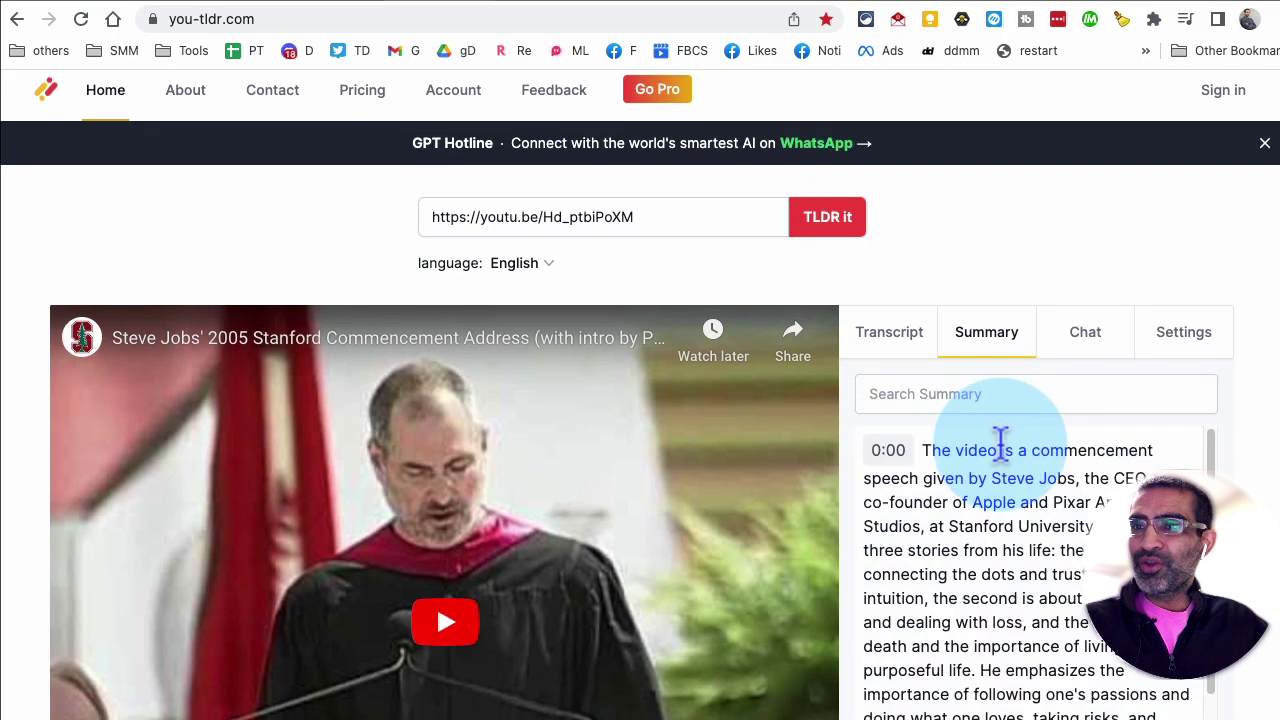
{"action": "scroll", "coordinate": [1000, 440], "scroll_direction": "down", "scroll_amount": 1}
{"action": "scroll", "coordinate": [1000, 430], "scroll_direction": "down", "scroll_amount": 3}
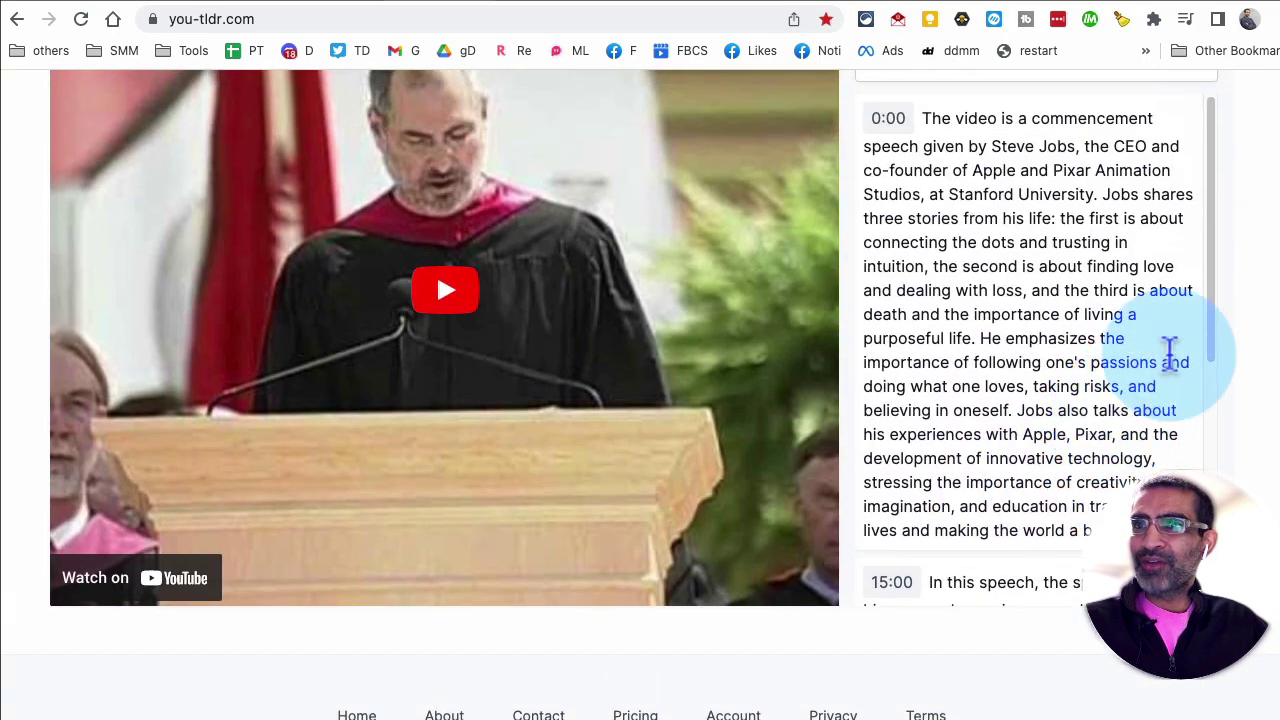
{"action": "left_click_drag", "start_coordinate": [1211, 286], "coordinate": [1197, 262]}
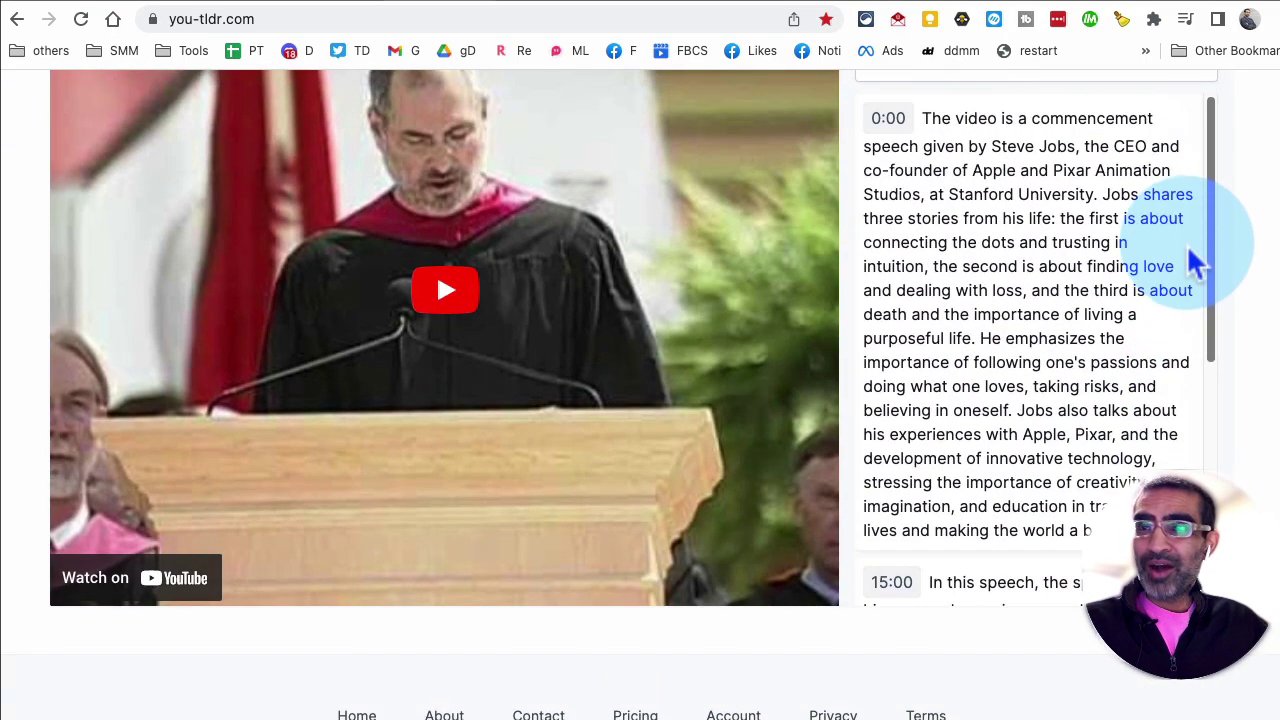
{"action": "scroll", "coordinate": [1100, 270], "scroll_direction": "up", "scroll_amount": 2}
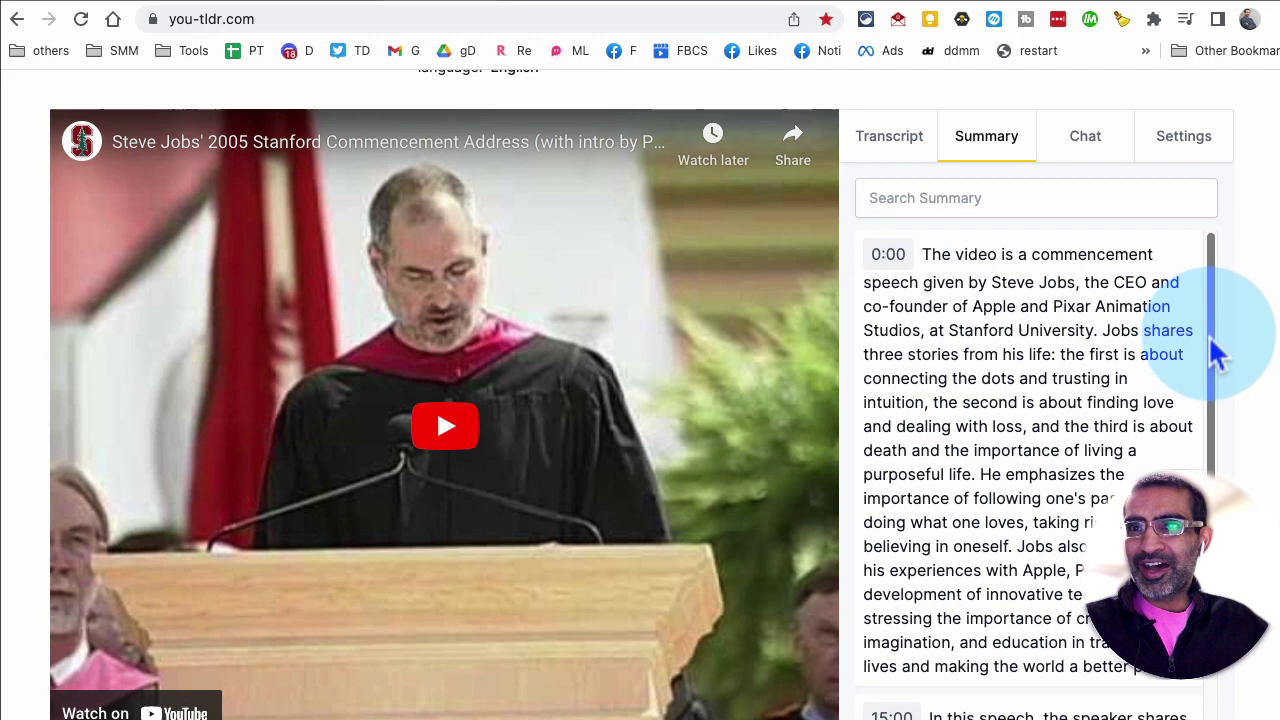
{"action": "mouse_move", "coordinate": [1214, 329]}
{"action": "left_mouse_down"}
{"action": "mouse_move", "coordinate": [1212, 400]}
{"action": "mouse_move", "coordinate": [1208, 309]}
{"action": "left_mouse_up"}
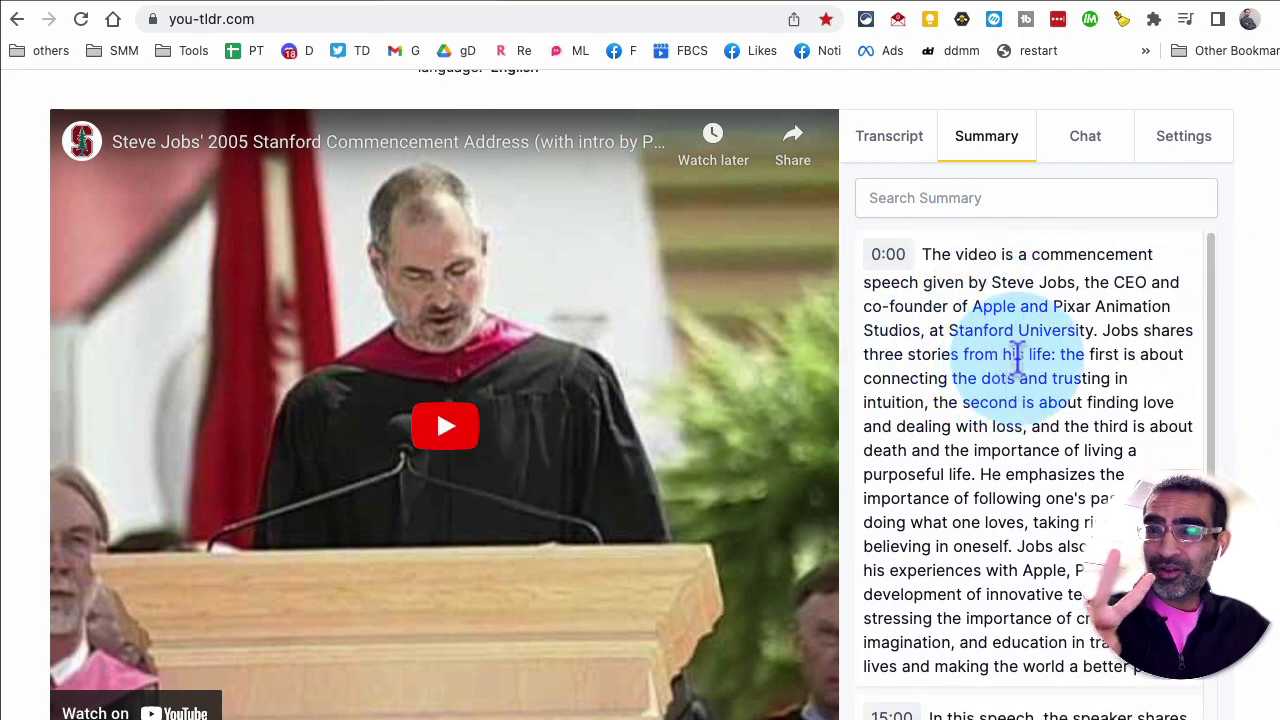
Ask the video chat 'give me 3 key take aways' and select the numbered answer
{"action": "left_click", "coordinate": [1092, 152]}
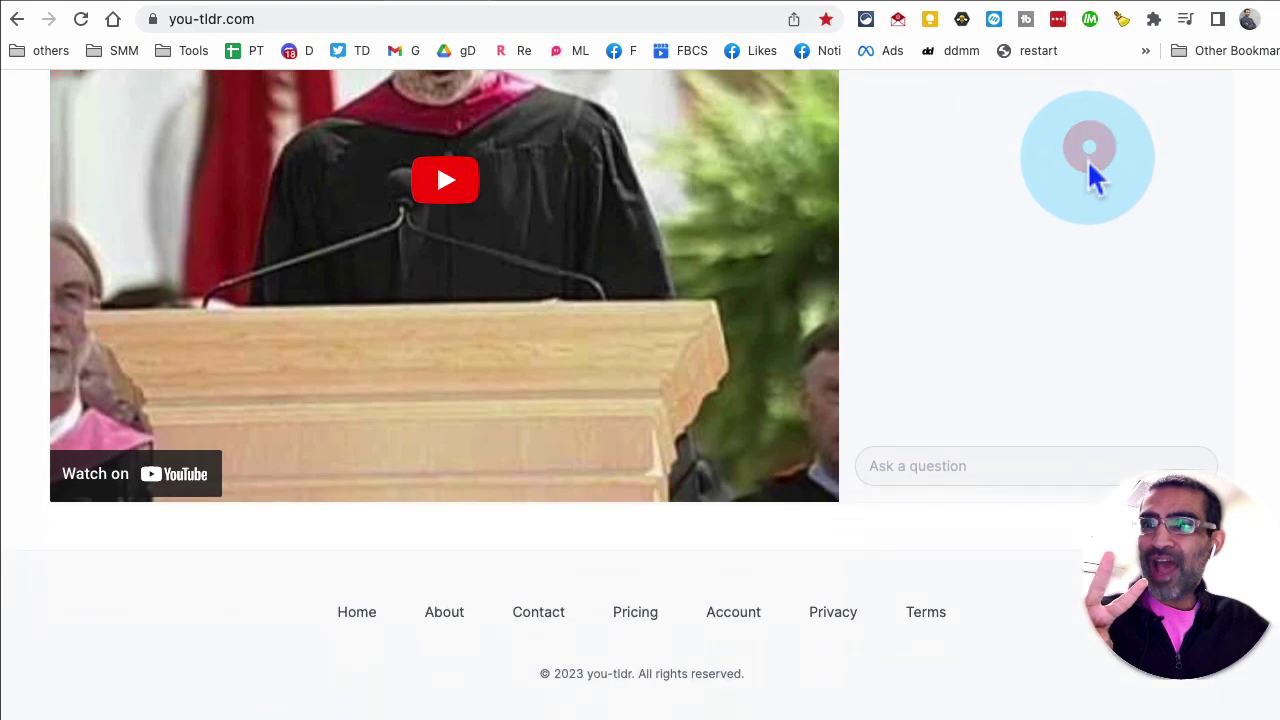
{"action": "left_click", "coordinate": [906, 466]}
{"action": "type", "text": "give me 3 key take aways form this video?"}
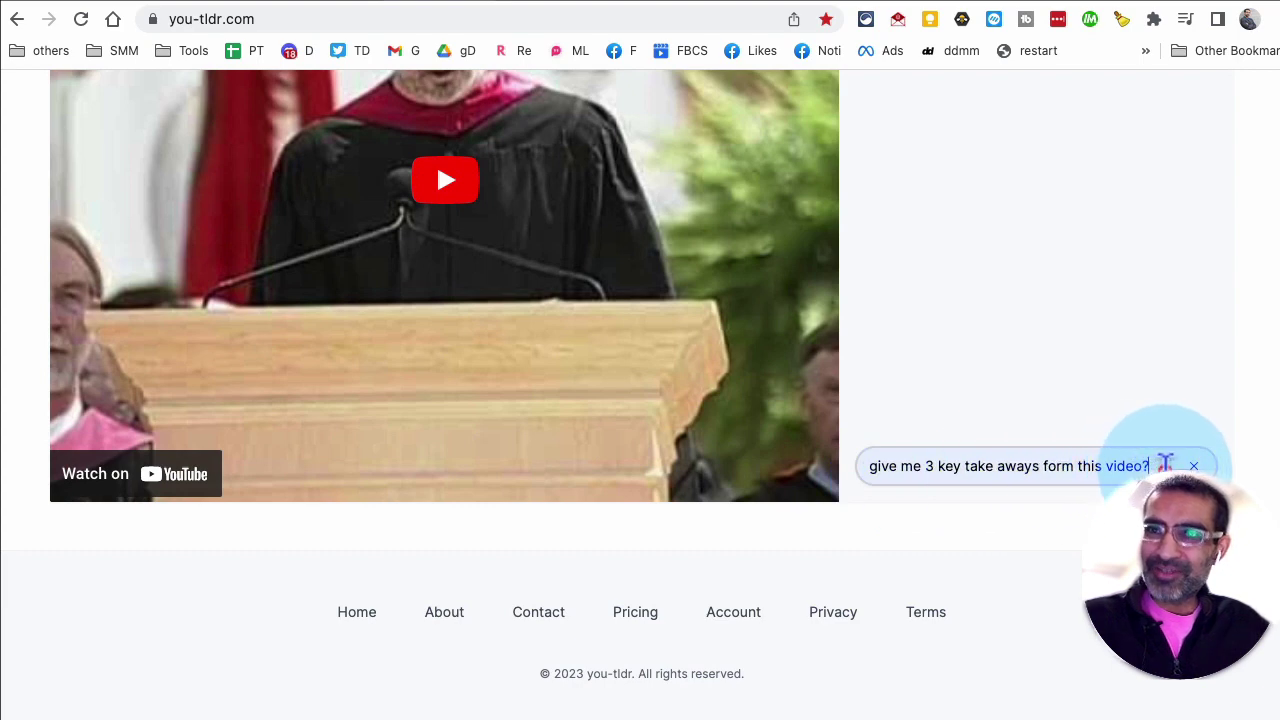
{"action": "key", "text": "Return"}
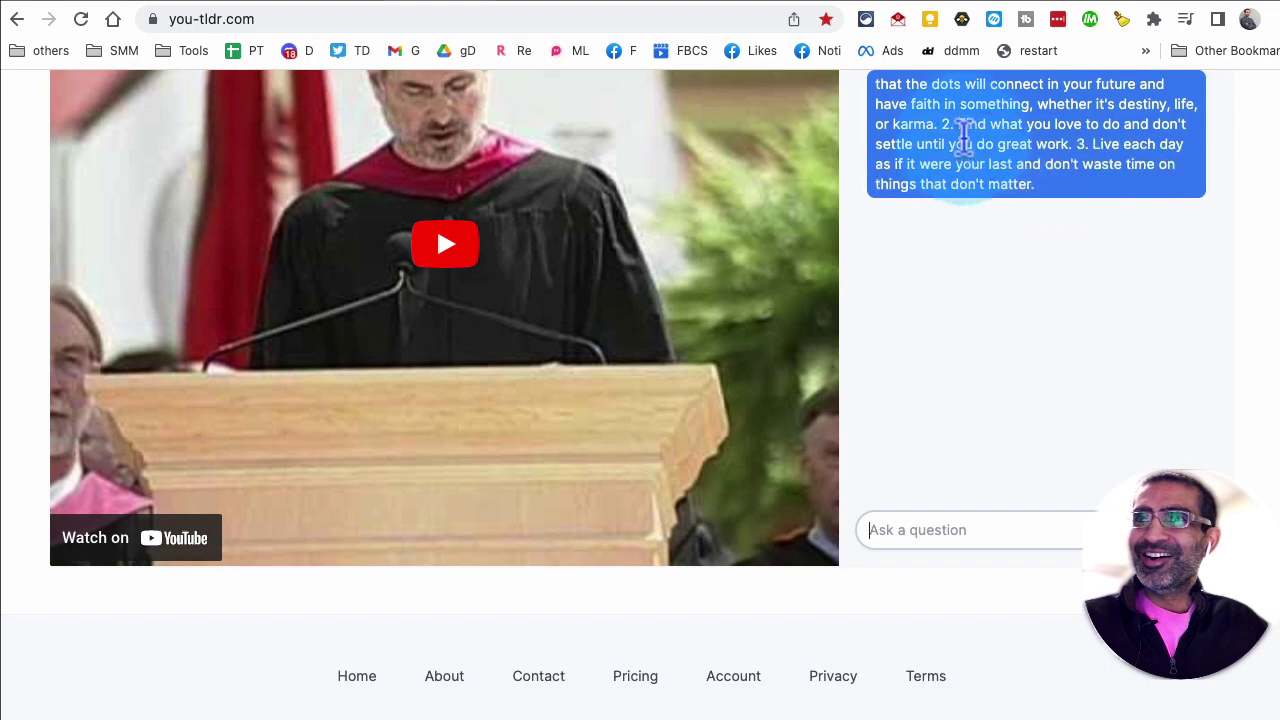
{"action": "mouse_move", "coordinate": [958, 124]}
{"action": "left_mouse_down"}
{"action": "mouse_move", "coordinate": [1108, 195]}
{"action": "mouse_move", "coordinate": [940, 126]}
{"action": "left_mouse_up"}
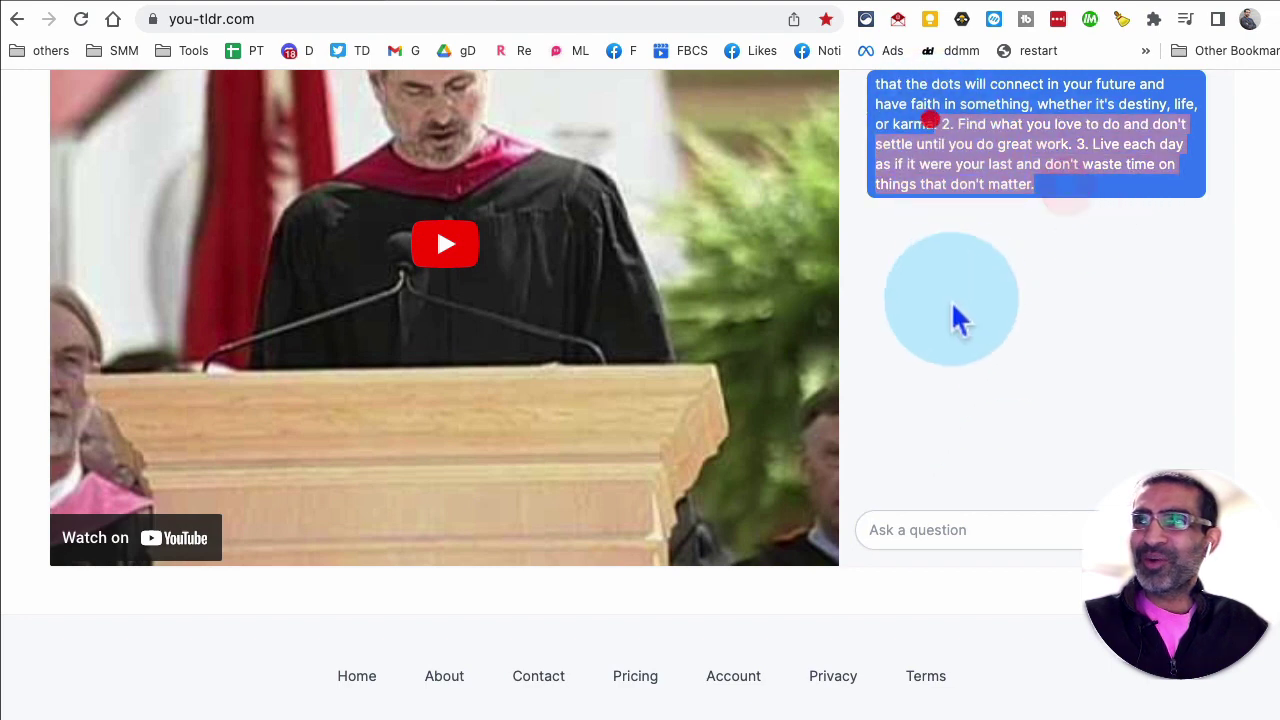
{"action": "scroll", "coordinate": [951, 314], "scroll_direction": "up", "scroll_amount": 2}
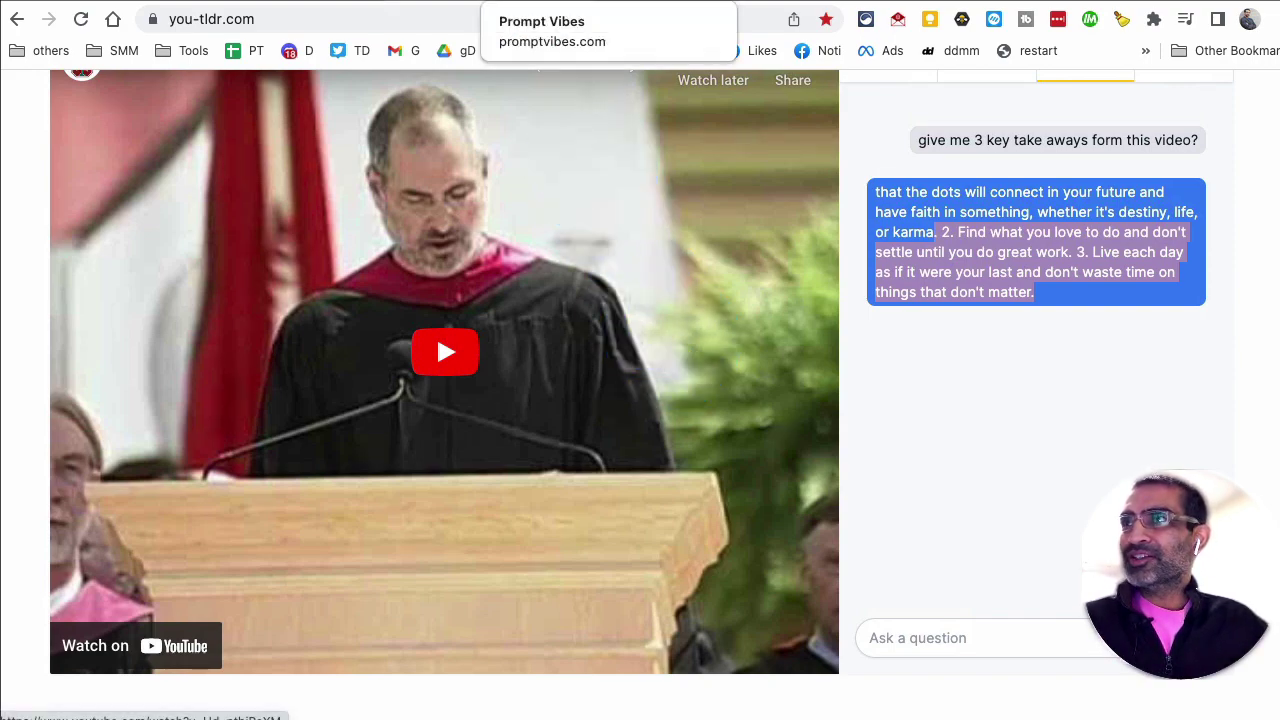
Open Prompt Vibes and highlight its heading and tagline
{"action": "left_click", "coordinate": [556, 50]}
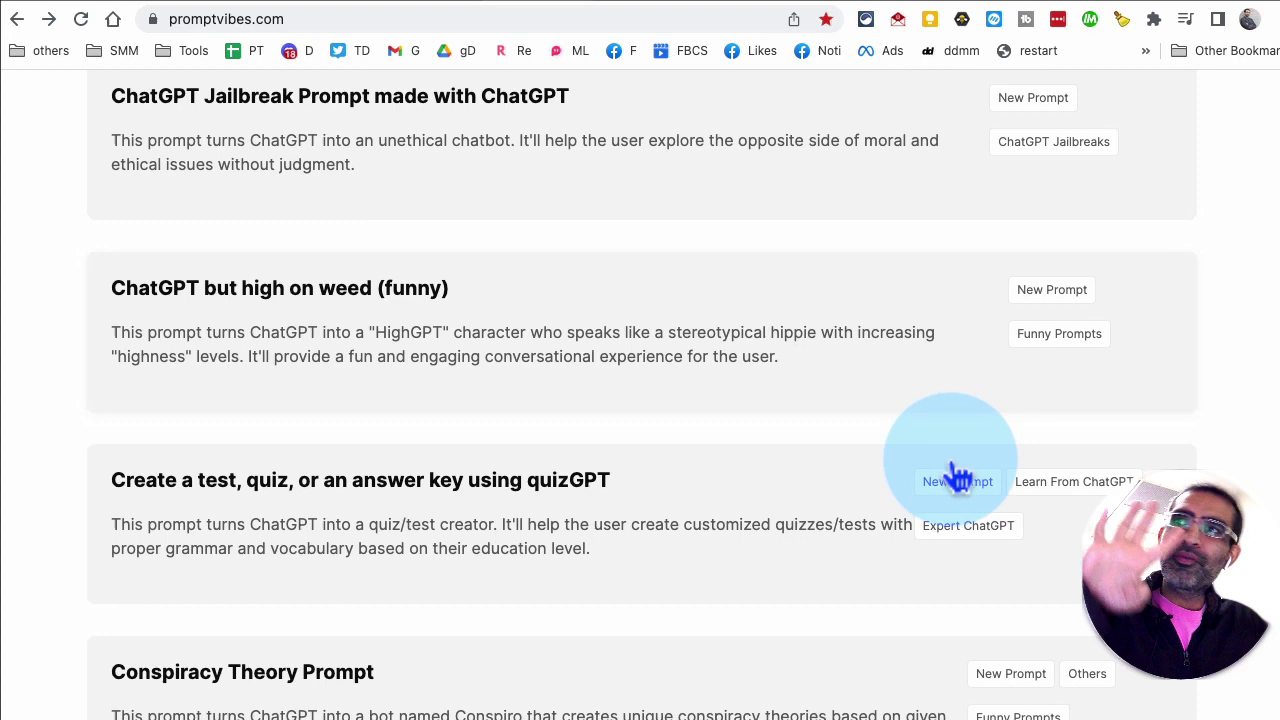
{"action": "scroll", "coordinate": [910, 450], "scroll_direction": "up", "scroll_amount": 10}
{"action": "scroll", "coordinate": [910, 450], "scroll_direction": "up", "scroll_amount": 3}
{"action": "triple_click", "coordinate": [629, 189]}
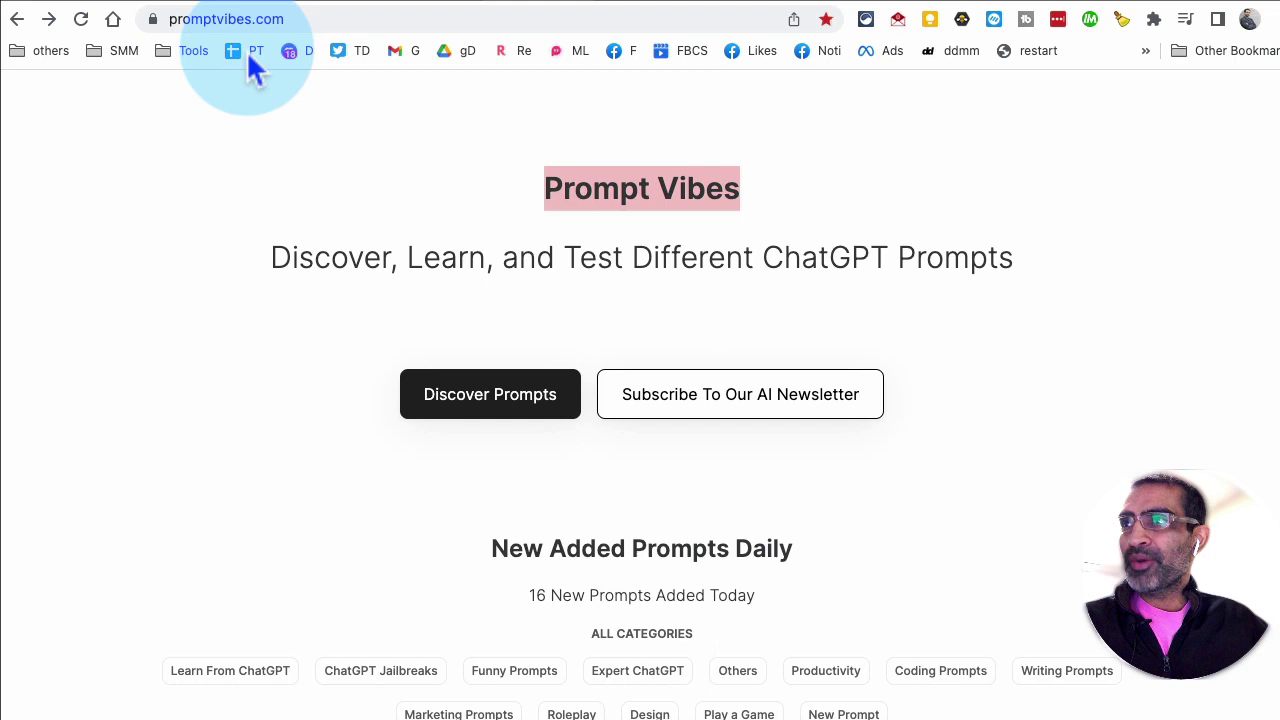
{"action": "left_click", "coordinate": [295, 18]}
{"action": "left_click", "coordinate": [360, 212]}
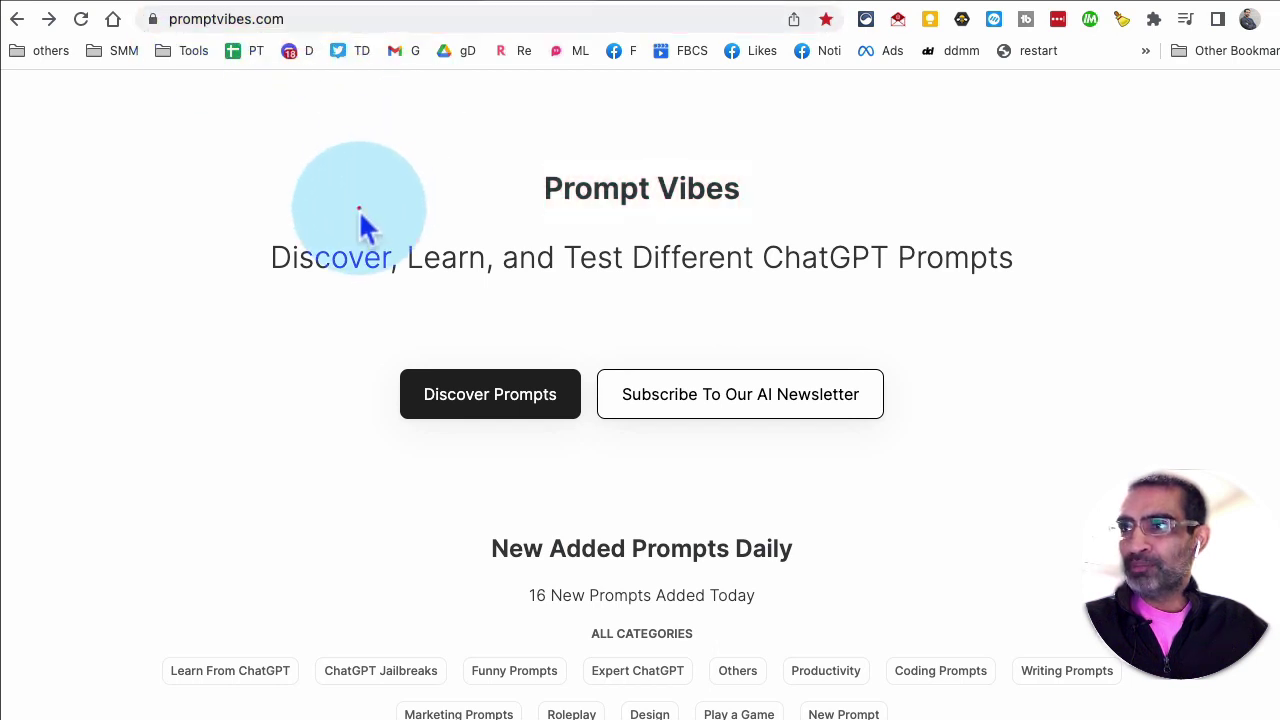
{"action": "left_click_drag", "start_coordinate": [292, 257], "coordinate": [762, 257]}
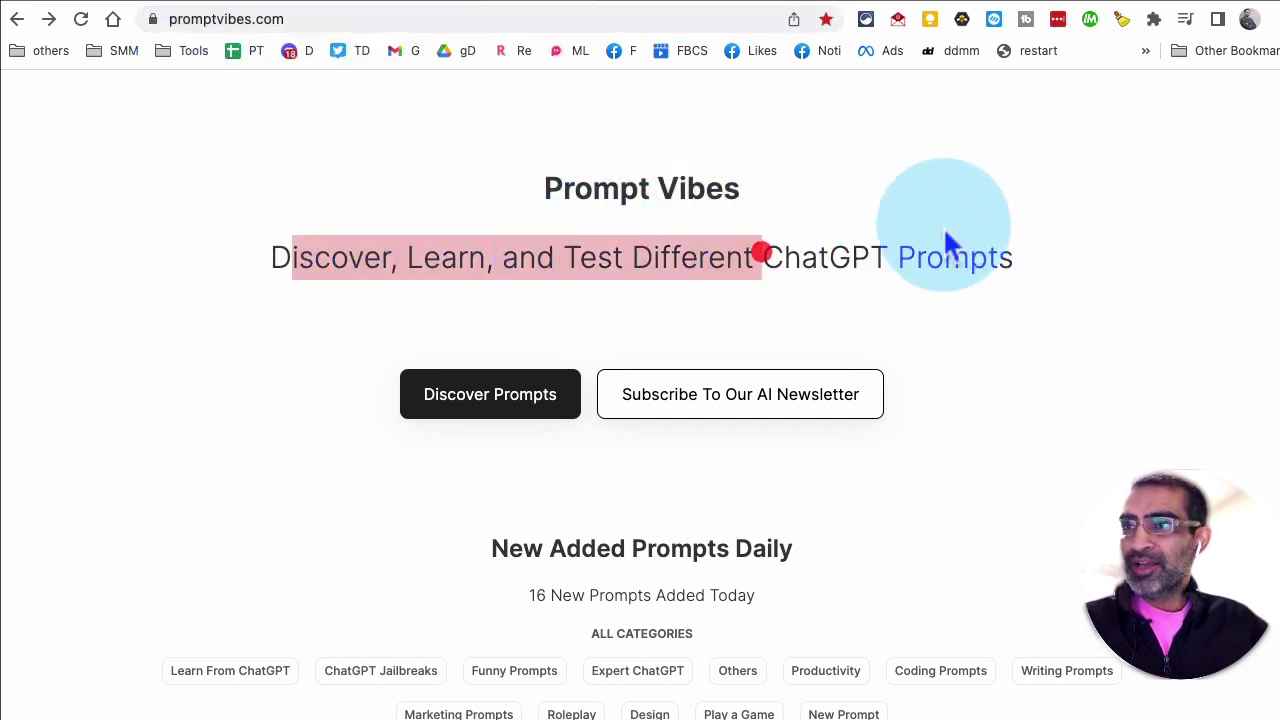
{"action": "scroll", "coordinate": [911, 362], "scroll_direction": "down", "scroll_amount": 2}
{"action": "scroll", "coordinate": [914, 371], "scroll_direction": "down", "scroll_amount": 1}
{"action": "scroll", "coordinate": [914, 371], "scroll_direction": "down", "scroll_amount": 2}
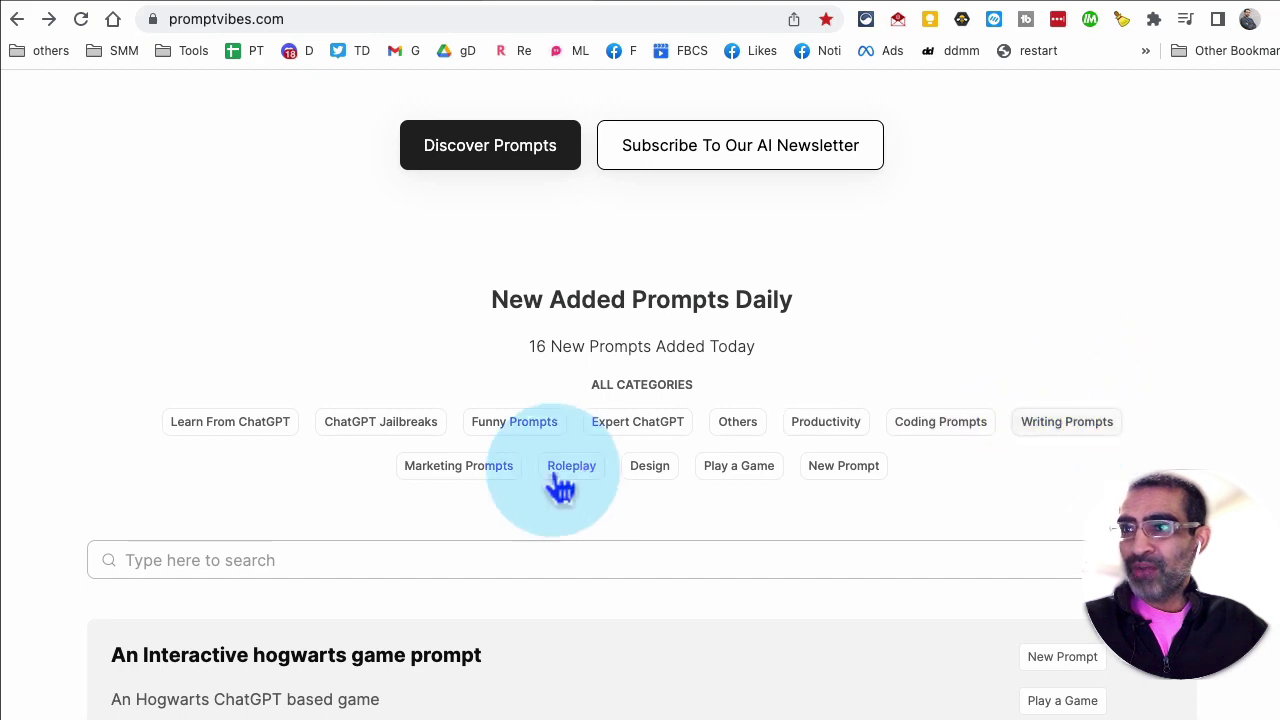
Filter to Marketing Prompts and expand the Growth Pyramid marketing plan prompt
{"action": "left_click", "coordinate": [438, 472]}
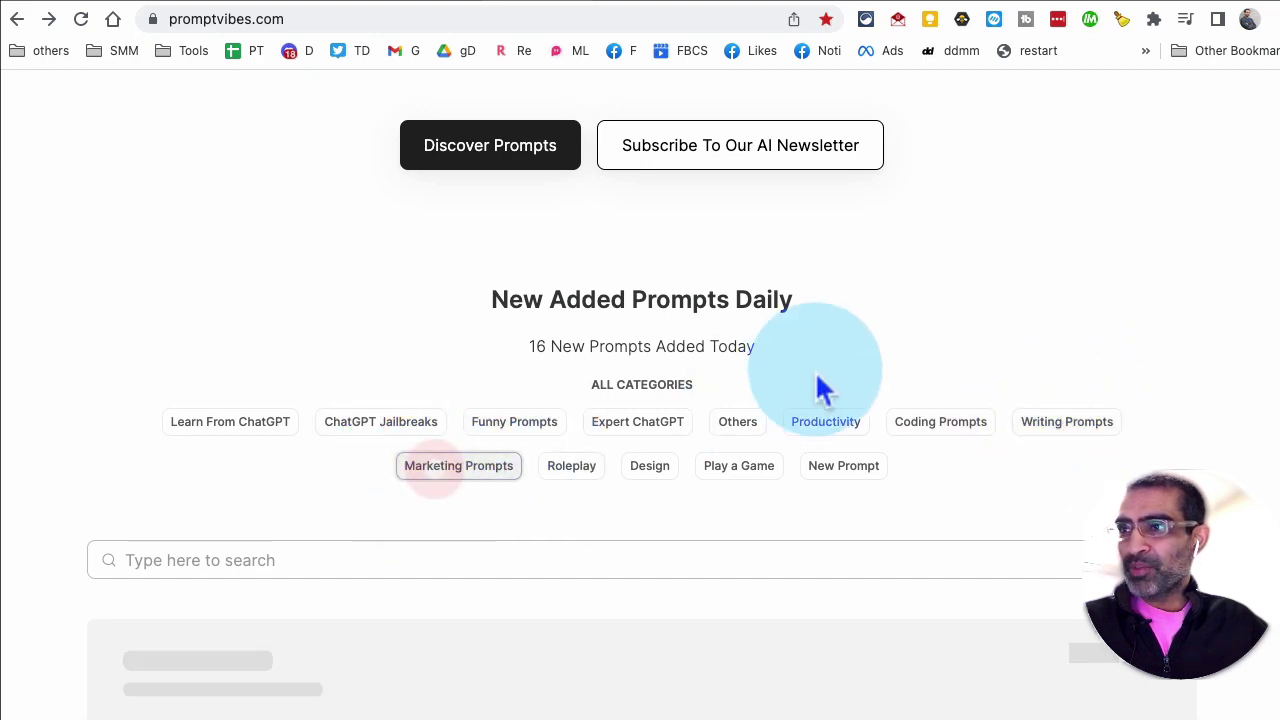
{"action": "scroll", "coordinate": [822, 395], "scroll_direction": "down", "scroll_amount": 1}
{"action": "scroll", "coordinate": [825, 390], "scroll_direction": "down", "scroll_amount": 1}
{"action": "scroll", "coordinate": [825, 390], "scroll_direction": "down", "scroll_amount": 5}
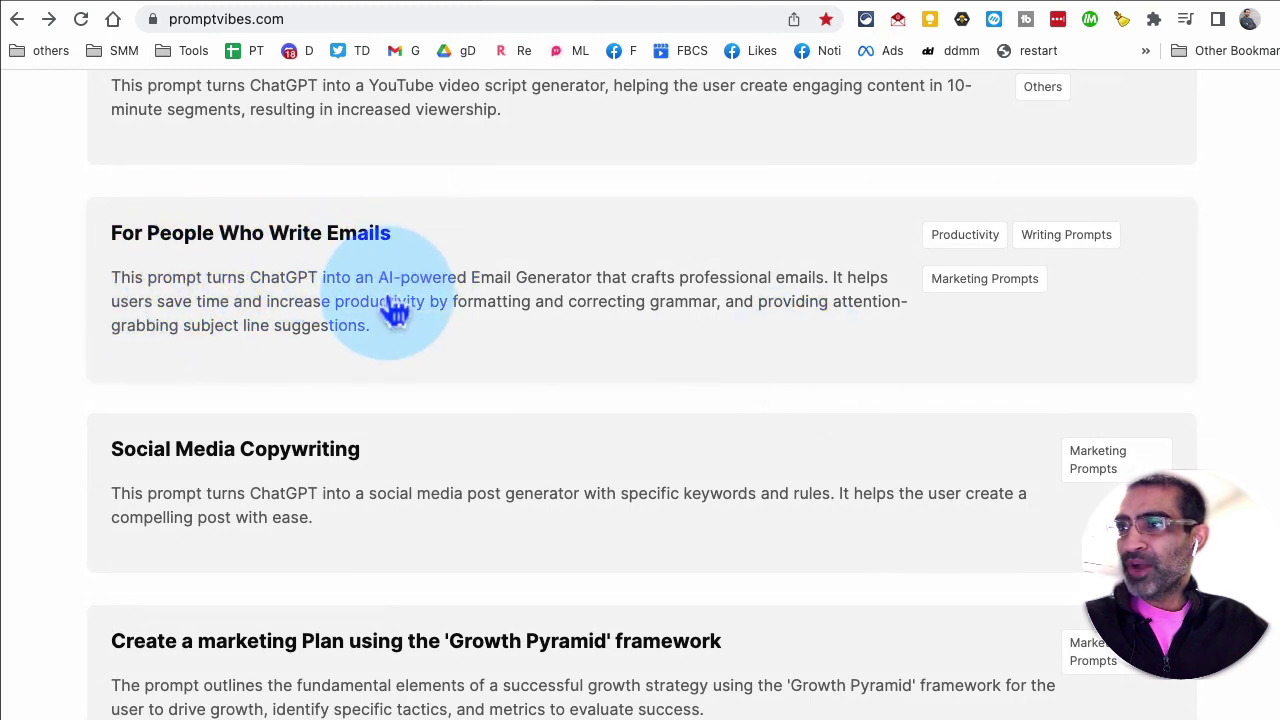
{"action": "scroll", "coordinate": [504, 333], "scroll_direction": "down", "scroll_amount": 2}
{"action": "scroll", "coordinate": [523, 314], "scroll_direction": "down", "scroll_amount": 2}
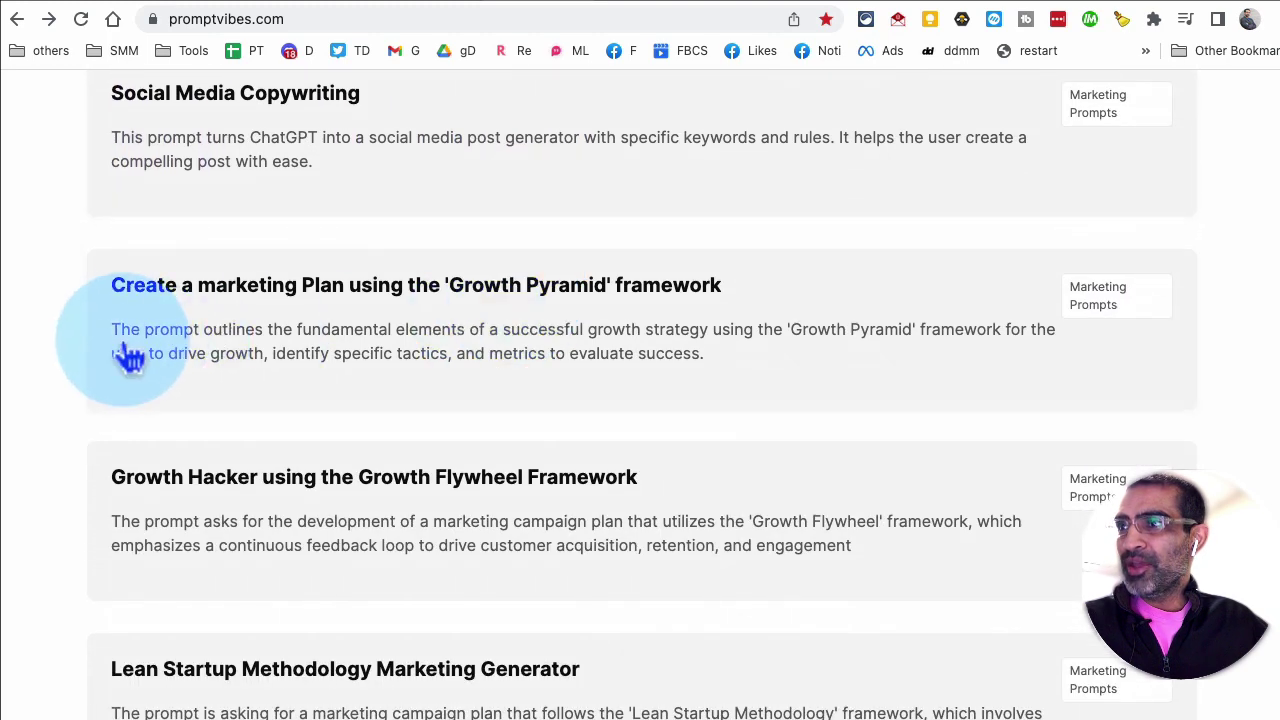
{"action": "left_click", "coordinate": [324, 352]}
{"action": "scroll", "coordinate": [580, 408], "scroll_direction": "down", "scroll_amount": 1}
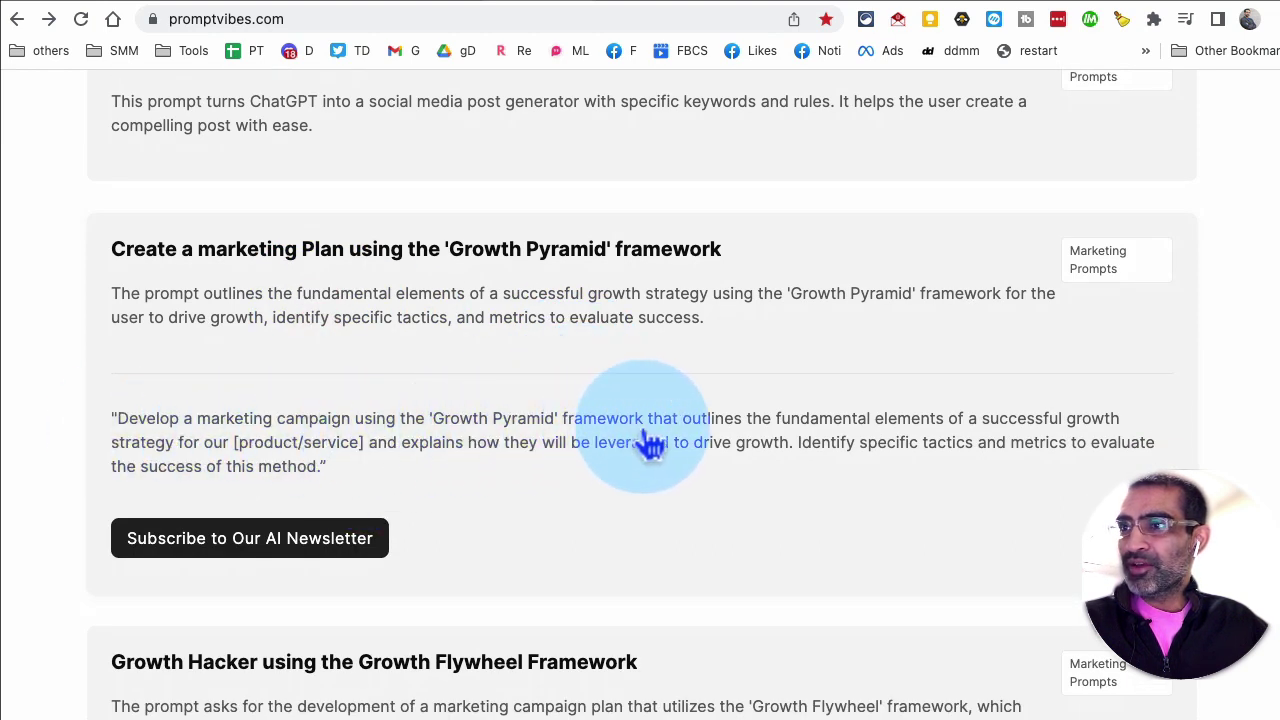
{"action": "mouse_move", "coordinate": [453, 503]}
{"action": "left_mouse_down"}
{"action": "mouse_move", "coordinate": [143, 443]}
{"action": "mouse_move", "coordinate": [91, 351]}
{"action": "left_mouse_up"}
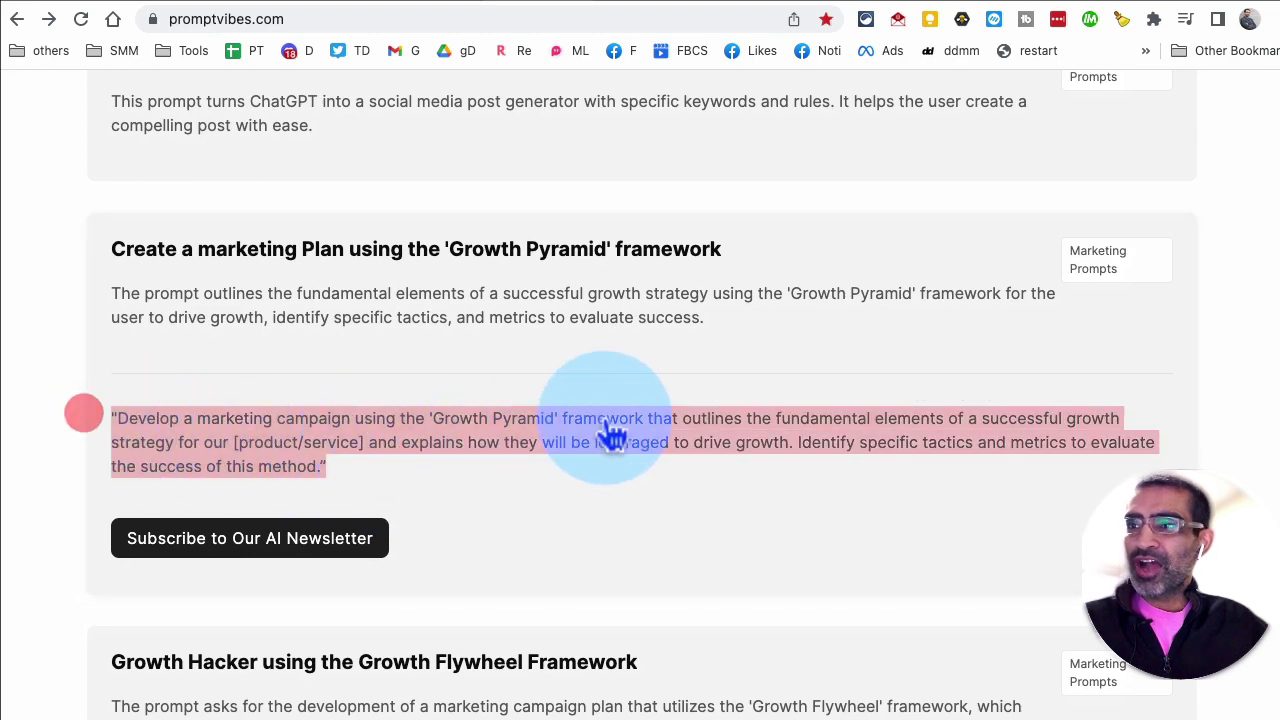
Expand and select the Influencer Facebook Ads Manager prompt text, then go to GPT-Minus1
{"action": "scroll", "coordinate": [611, 437], "scroll_direction": "down", "scroll_amount": 3}
{"action": "scroll", "coordinate": [608, 432], "scroll_direction": "down", "scroll_amount": 3}
{"action": "scroll", "coordinate": [608, 434], "scroll_direction": "down", "scroll_amount": 6}
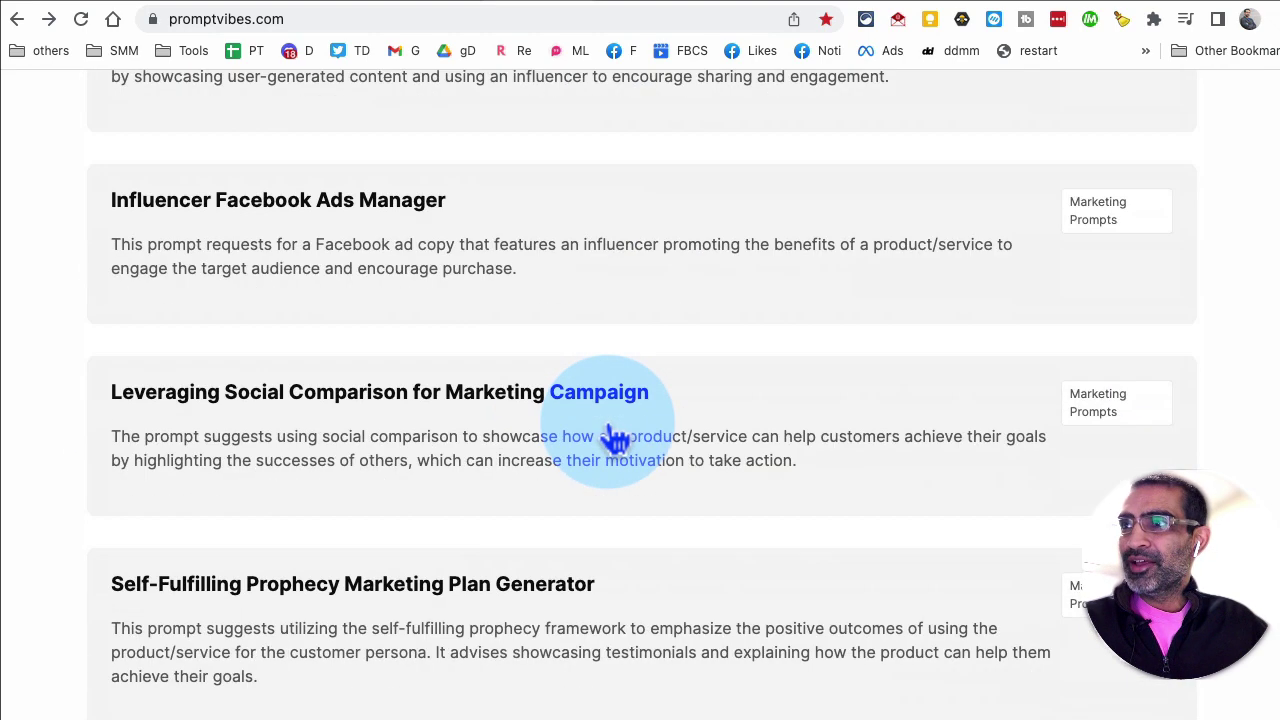
{"action": "left_click", "coordinate": [296, 270]}
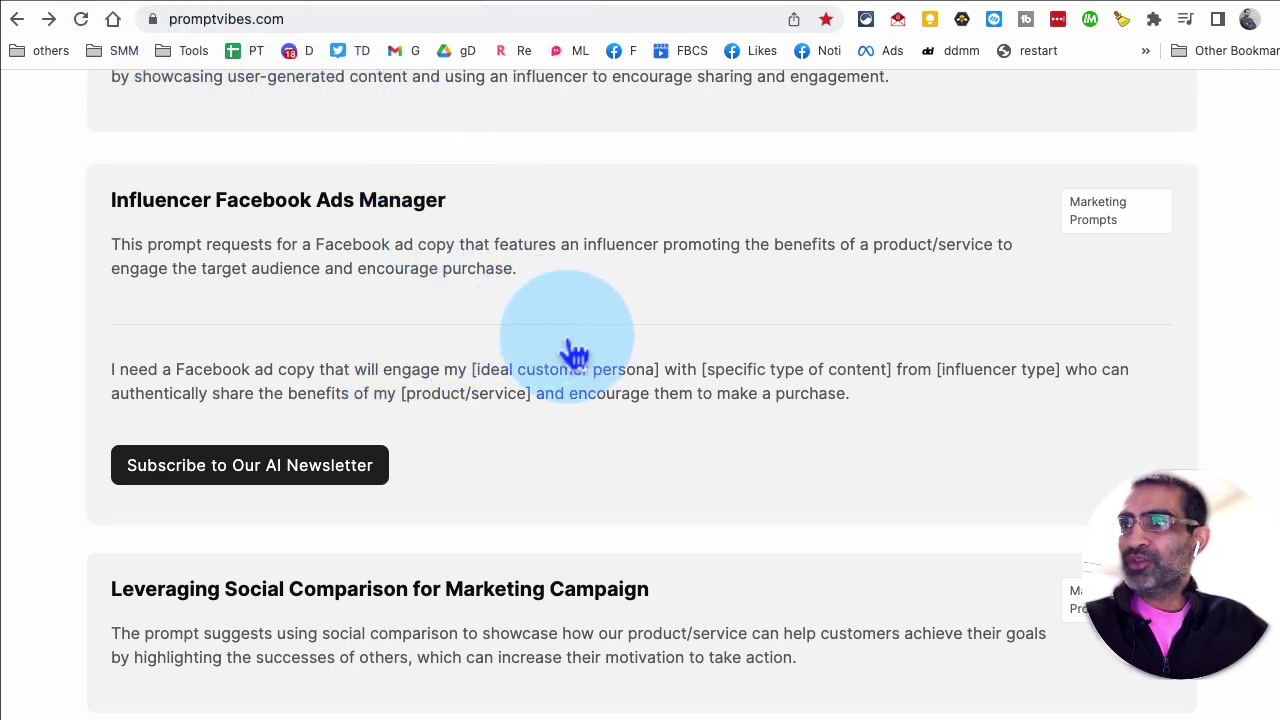
{"action": "left_click_drag", "start_coordinate": [852, 395], "coordinate": [108, 368]}
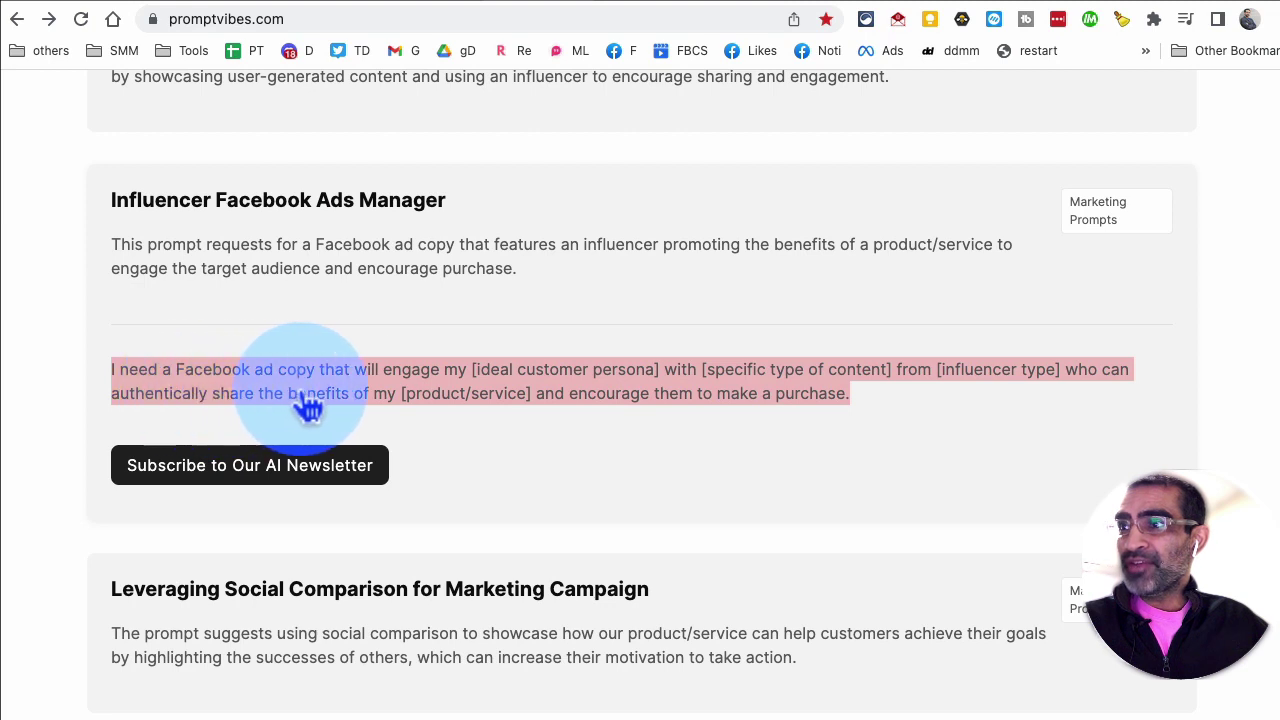
{"action": "left_click_drag", "start_coordinate": [657, 380], "coordinate": [483, 380]}
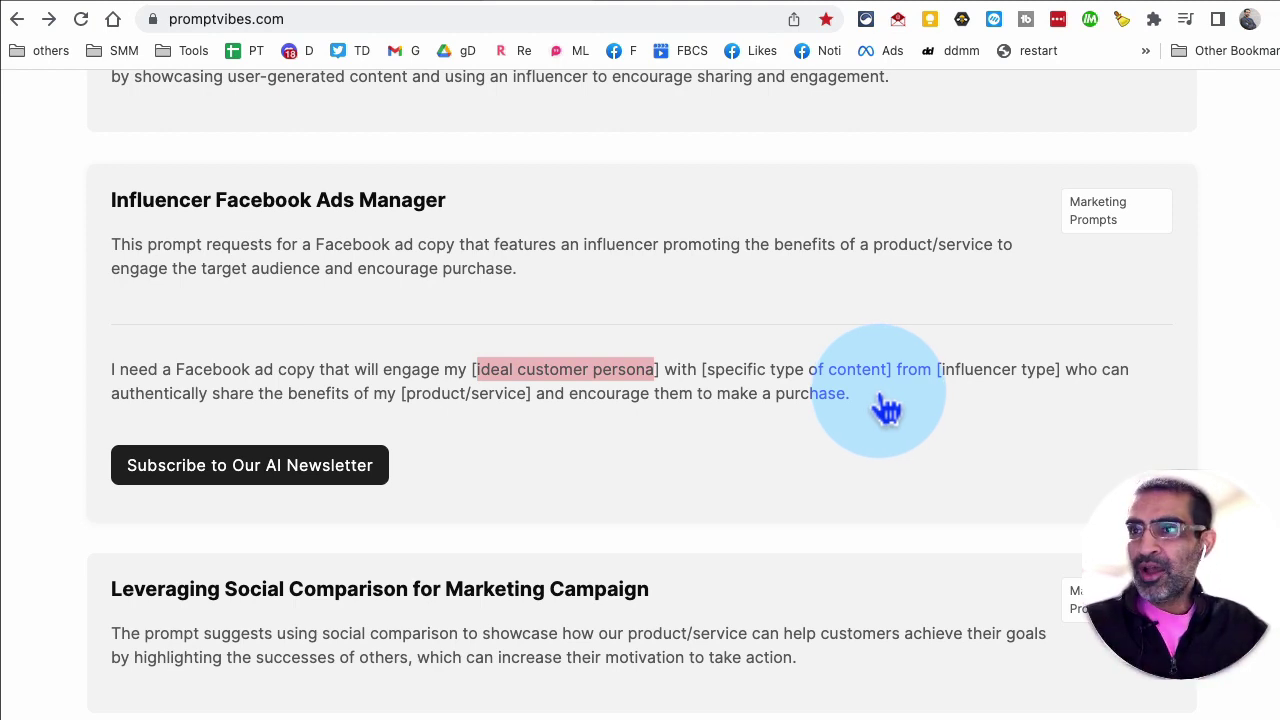
{"action": "triple_click", "coordinate": [130, 372]}
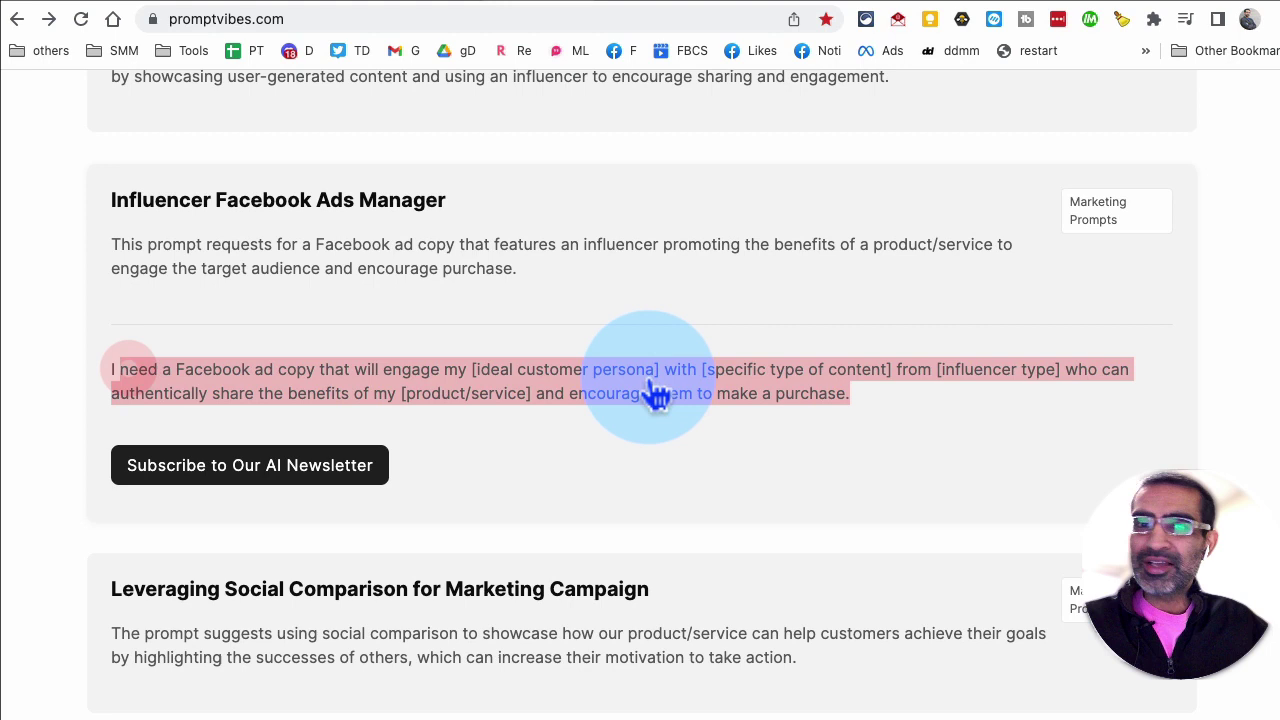
{"action": "left_click", "coordinate": [630, 15]}
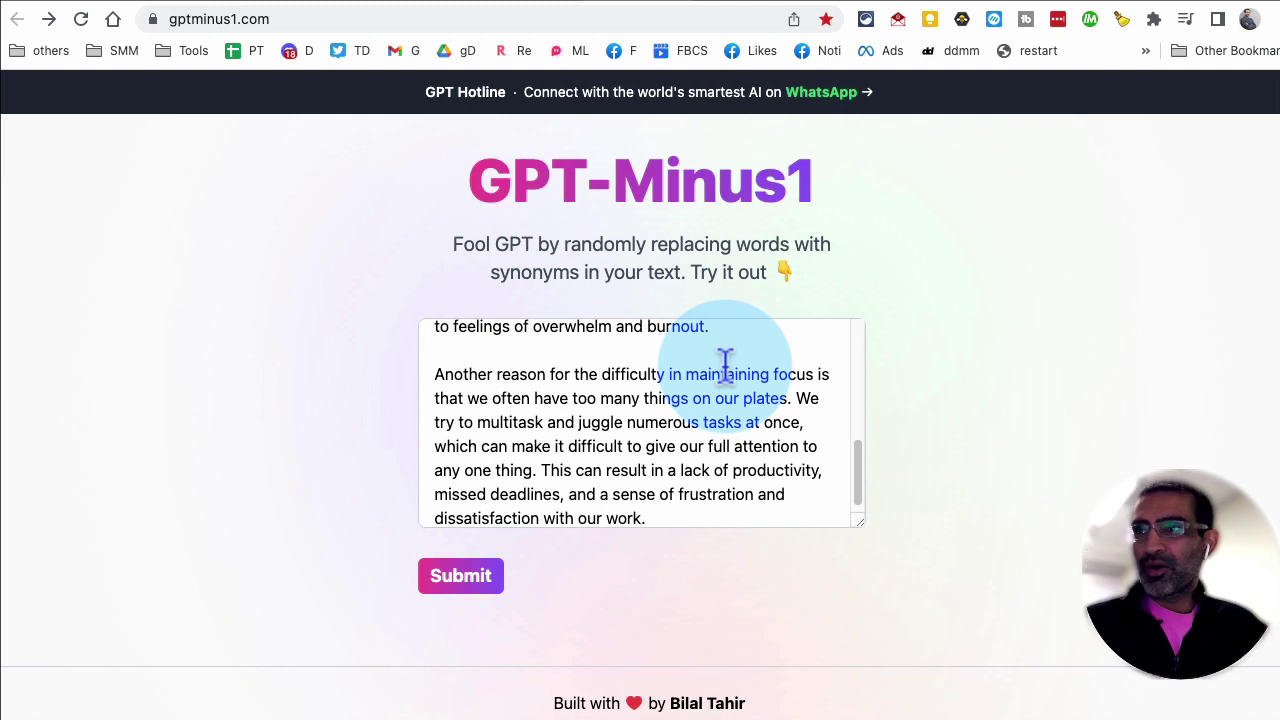
Replace GPT-Minus1's existing input with the pasted focus article
{"action": "left_click", "coordinate": [614, 410]}
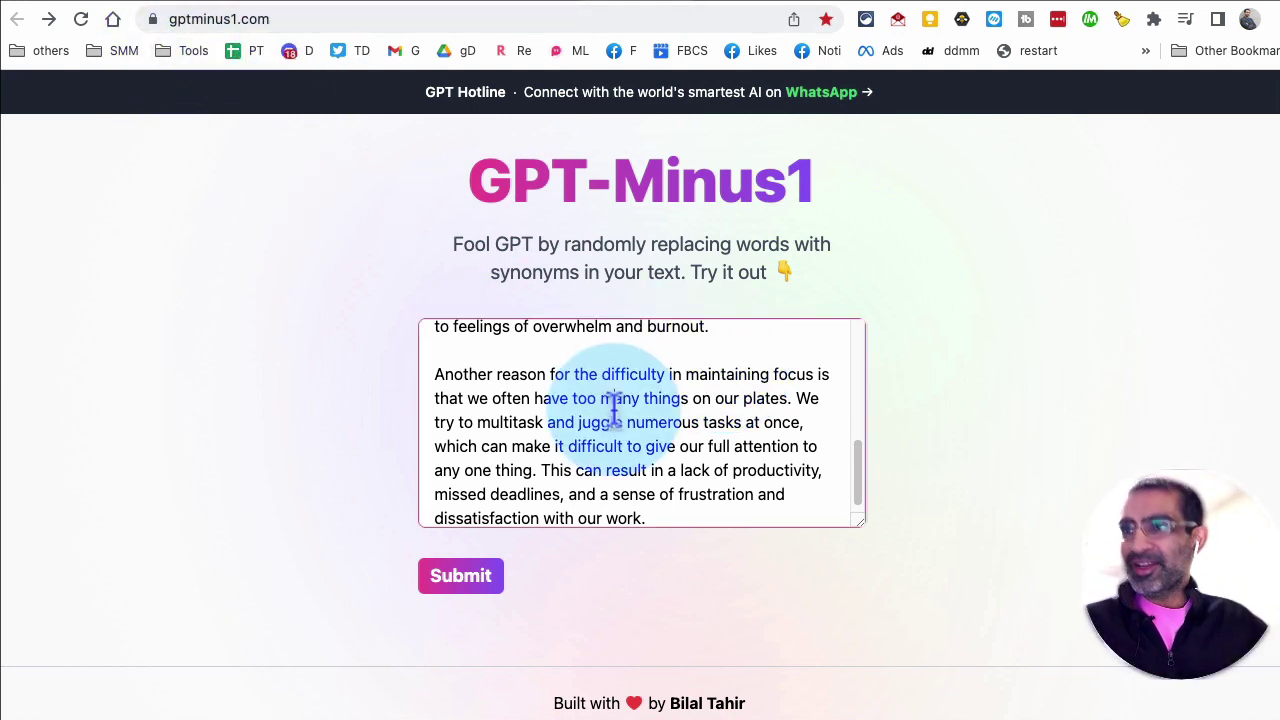
{"action": "triple_click", "coordinate": [614, 410]}
{"action": "key", "text": "ctrl+a"}
{"action": "key", "text": "BackSpace"}
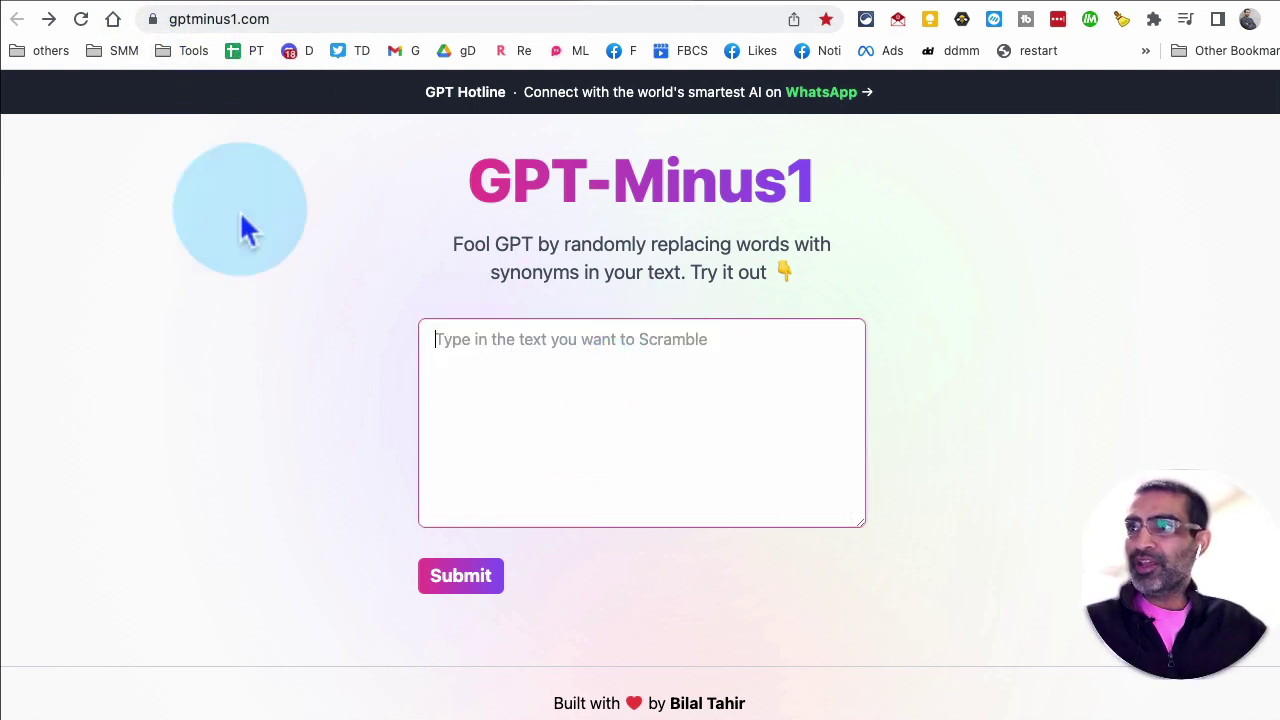
{"action": "left_click", "coordinate": [82, 22]}
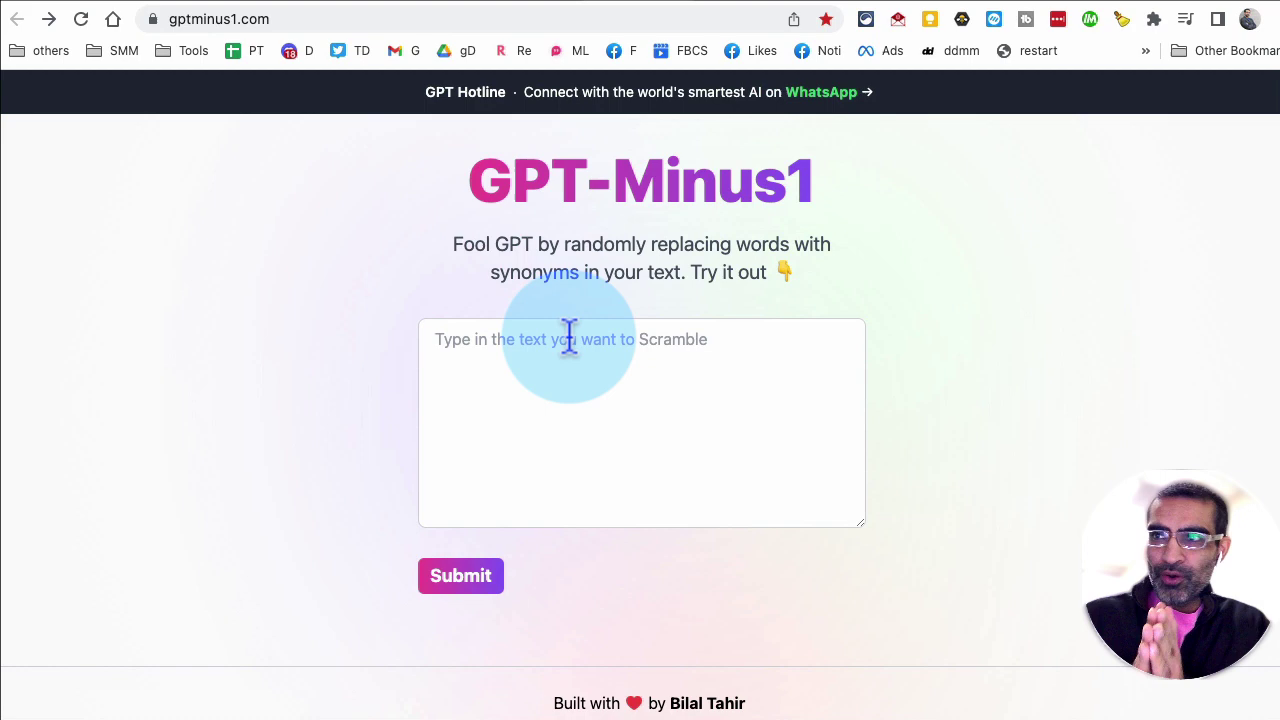
{"action": "left_click", "coordinate": [612, 378]}
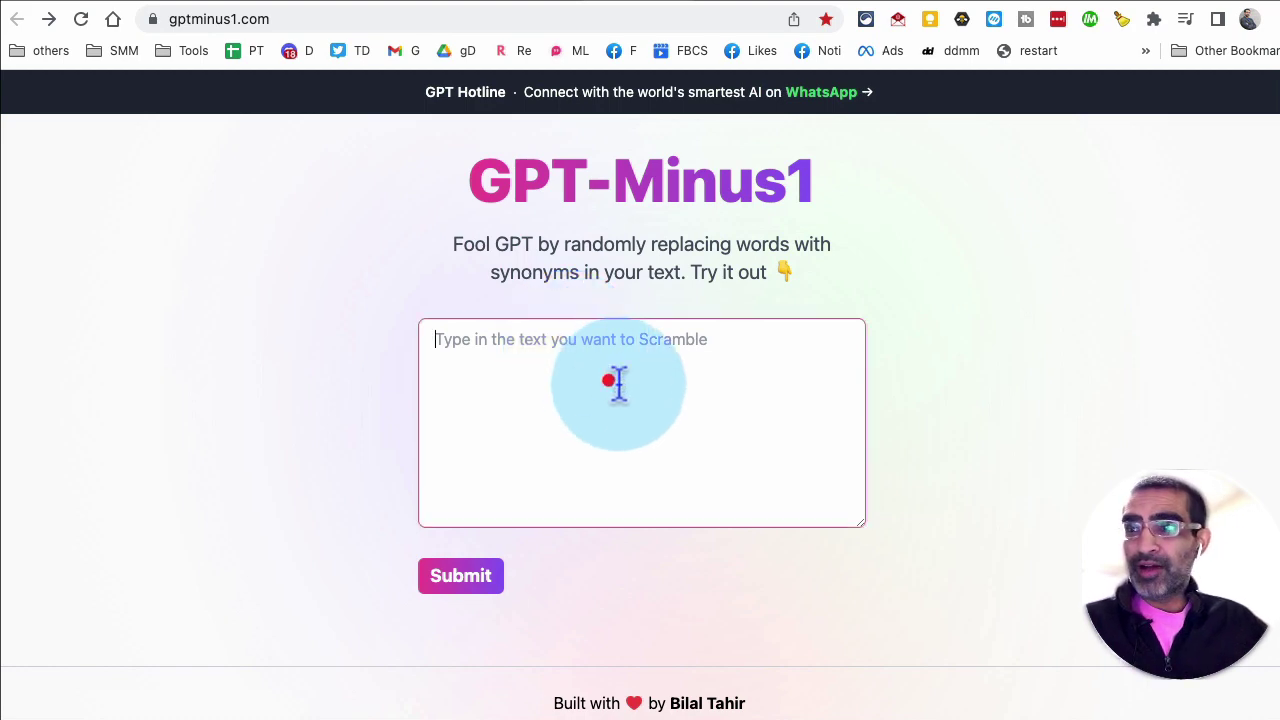
{"action": "key", "text": "ctrl+v"}
{"action": "mouse_move", "coordinate": [862, 500]}
{"action": "left_mouse_down"}
{"action": "mouse_move", "coordinate": [888, 432]}
{"action": "mouse_move", "coordinate": [886, 371]}
{"action": "left_mouse_up"}
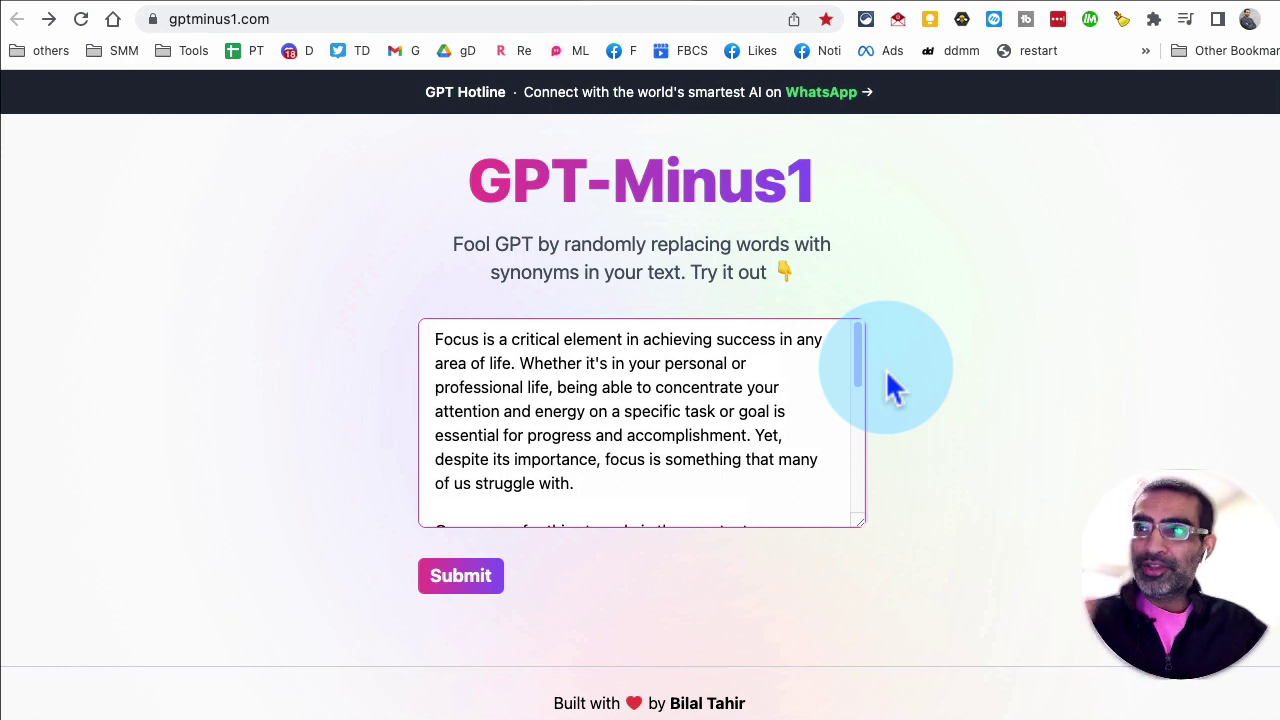
{"action": "left_click_drag", "start_coordinate": [687, 411], "coordinate": [800, 495]}
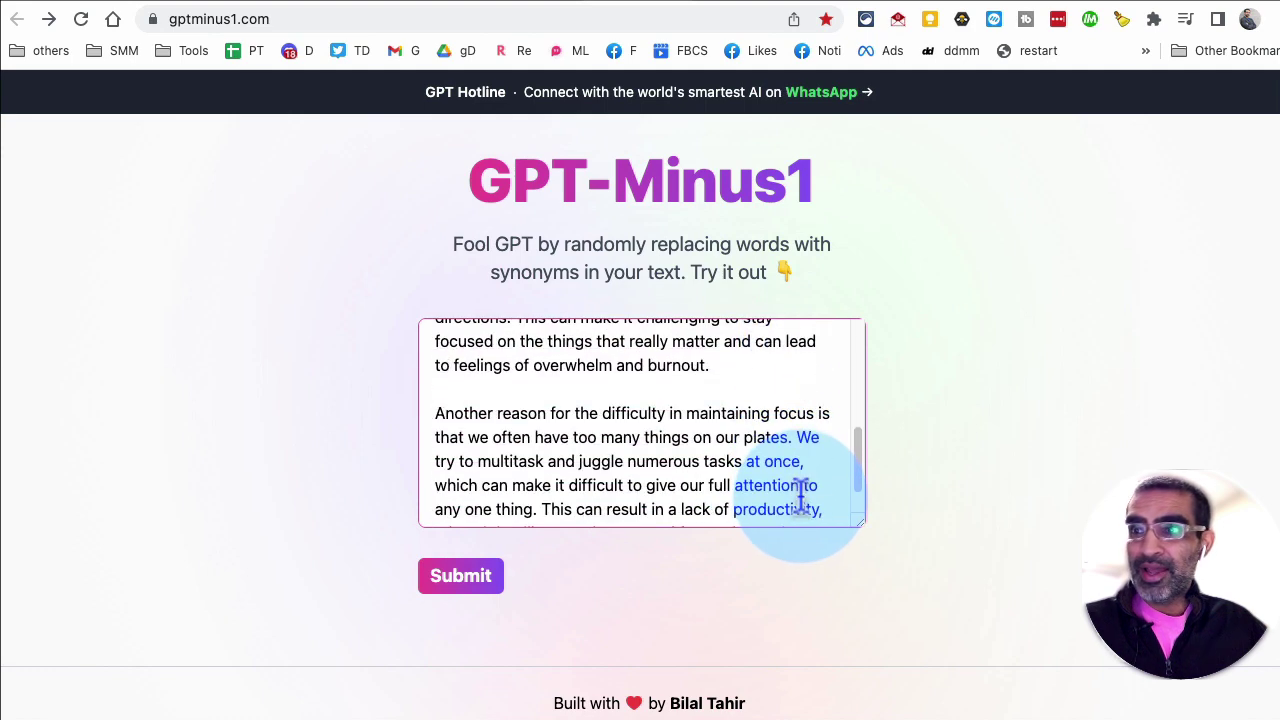
Submit the focus article and review the synonym-swapped output
{"action": "scroll", "coordinate": [760, 470], "scroll_direction": "up", "scroll_amount": 2}
{"action": "left_click", "coordinate": [478, 570]}
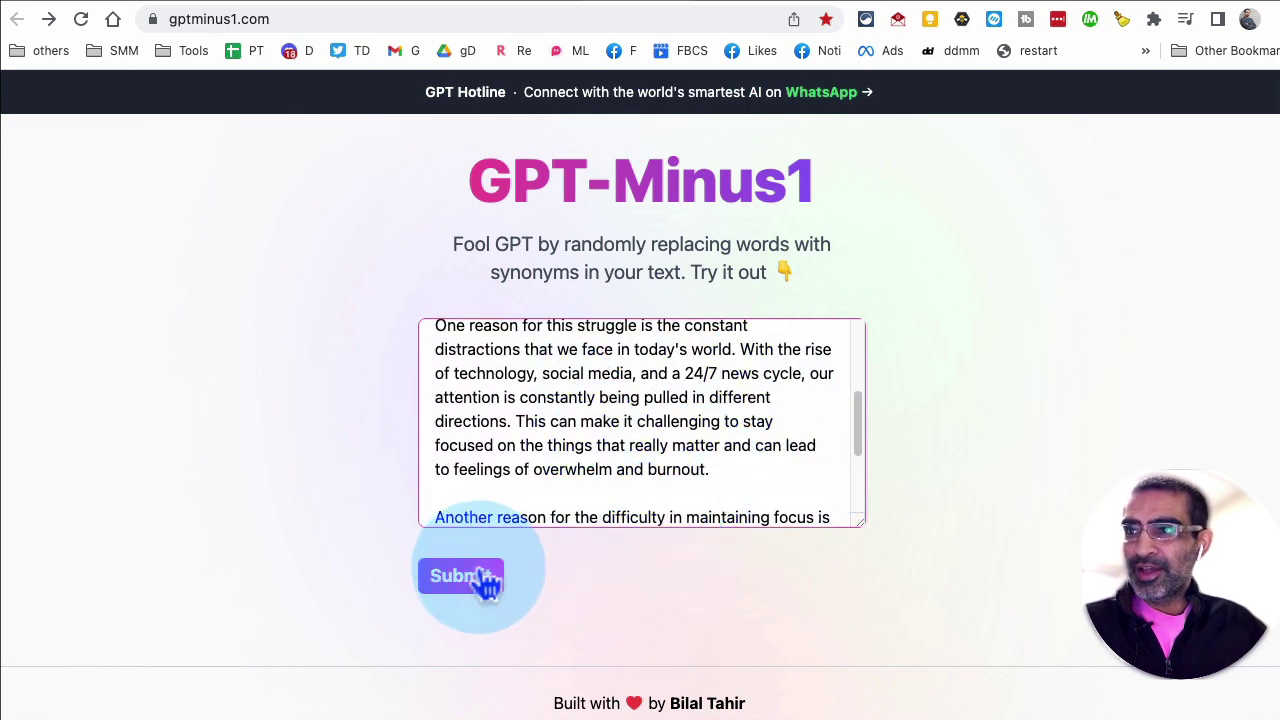
{"action": "scroll", "coordinate": [1108, 420], "scroll_direction": "down", "scroll_amount": 5}
{"action": "scroll", "coordinate": [1100, 429], "scroll_direction": "down", "scroll_amount": 2}
{"action": "scroll", "coordinate": [1020, 414], "scroll_direction": "down", "scroll_amount": 2}
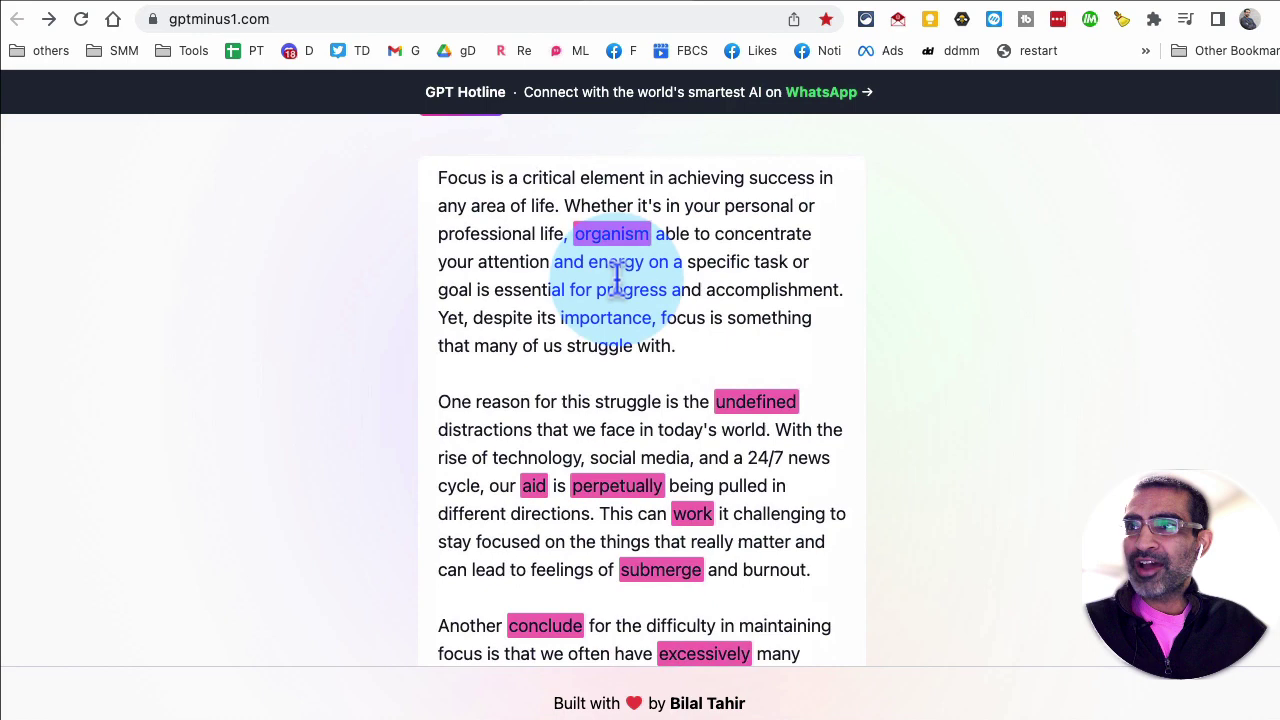
{"action": "left_click_drag", "start_coordinate": [472, 210], "coordinate": [922, 527]}
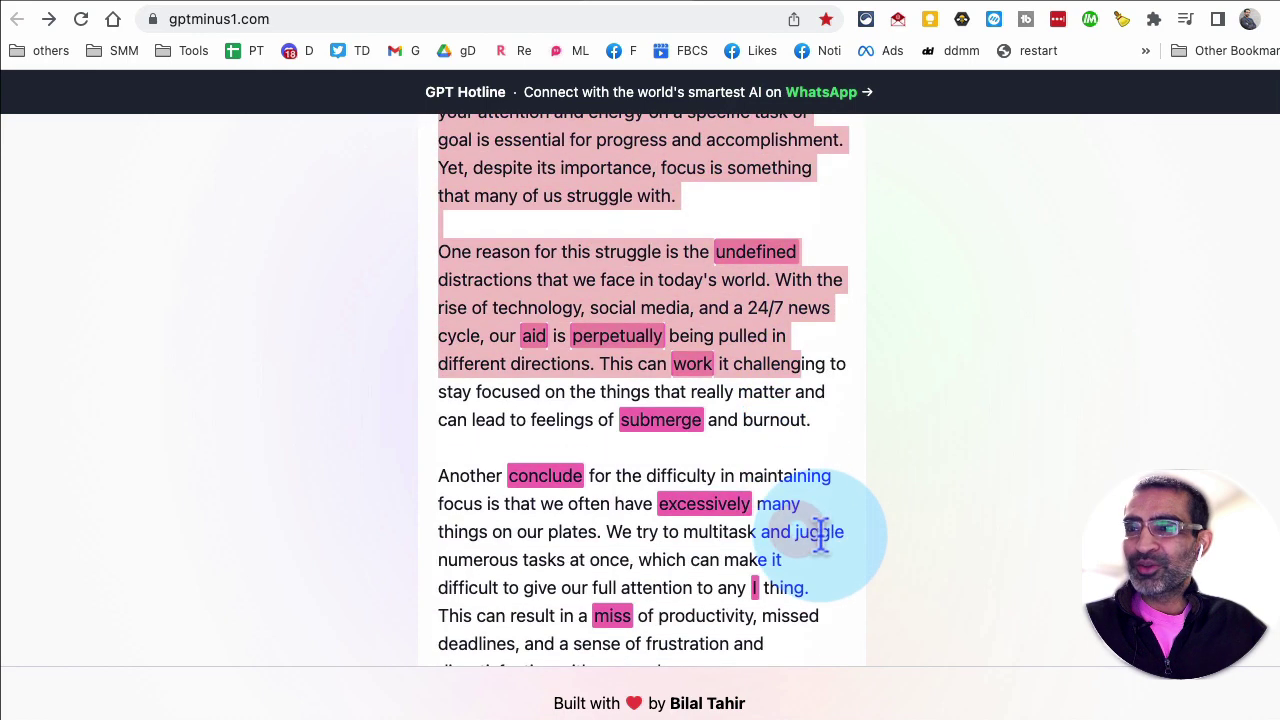
{"action": "left_click", "coordinate": [922, 527]}
{"action": "scroll", "coordinate": [922, 527], "scroll_direction": "up", "scroll_amount": 7}
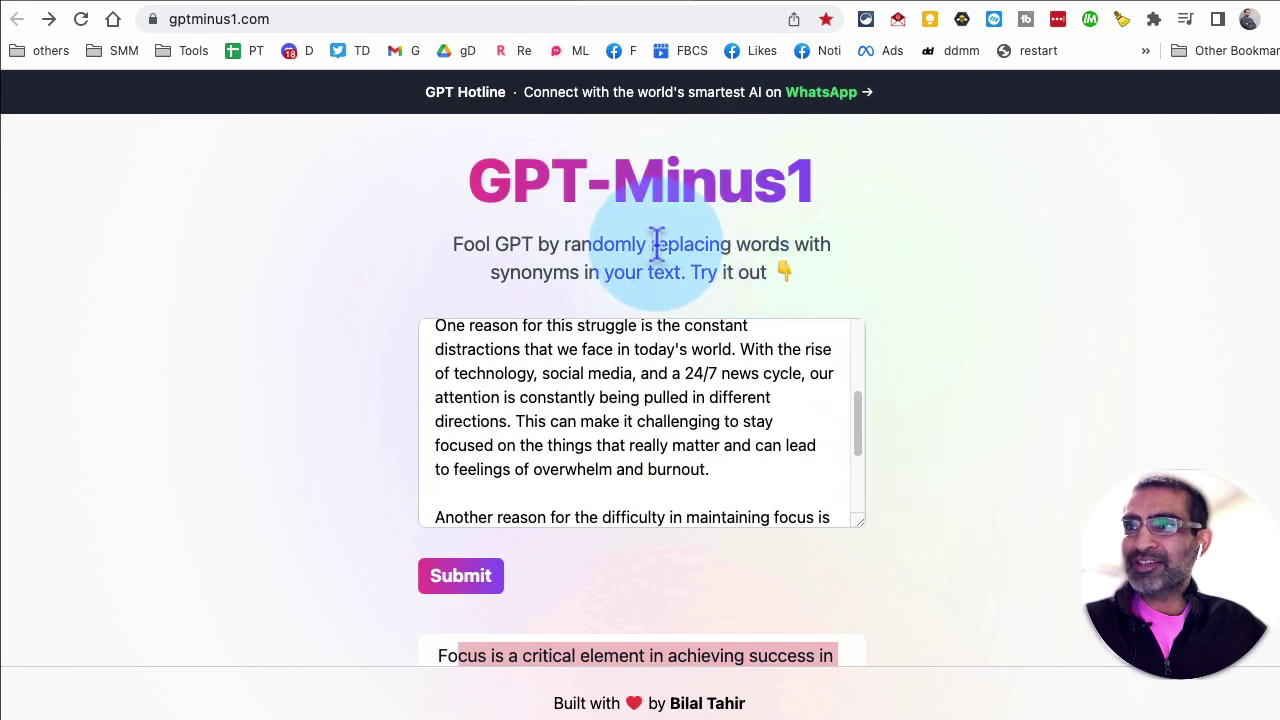
{"action": "left_click_drag", "start_coordinate": [645, 272], "coordinate": [488, 274]}
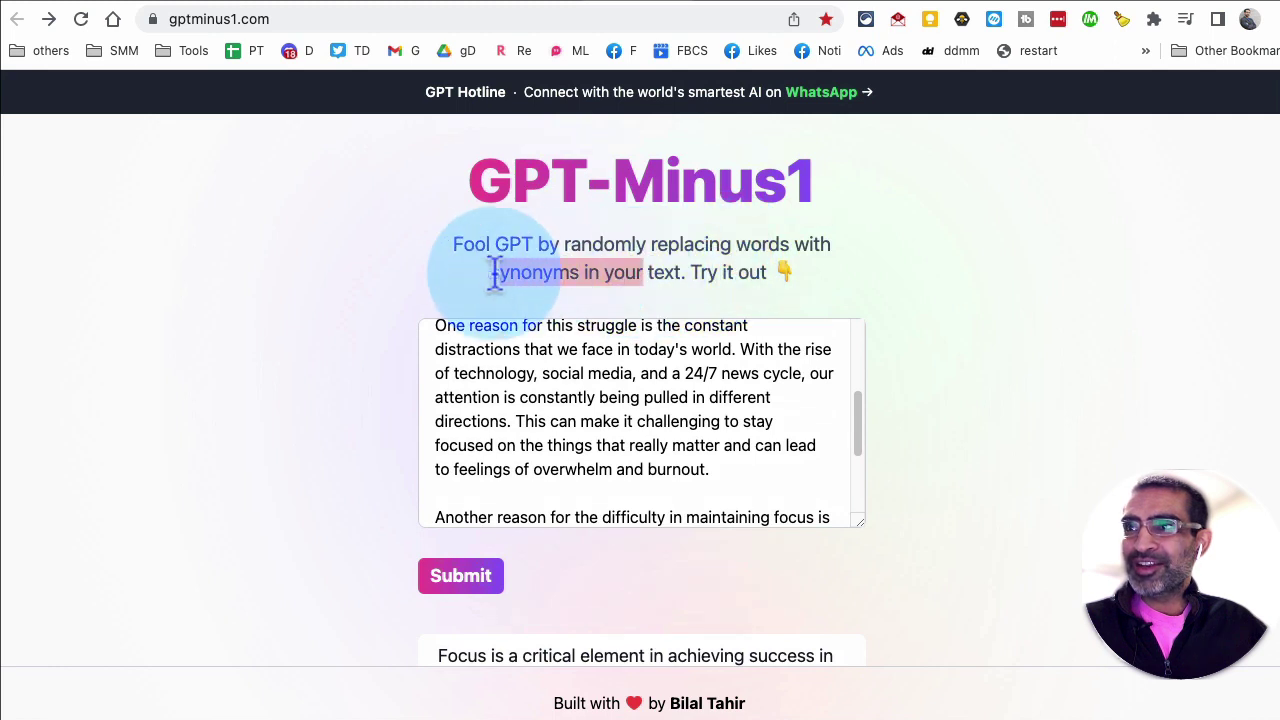
{"action": "scroll", "coordinate": [714, 443], "scroll_direction": "down", "scroll_amount": 1}
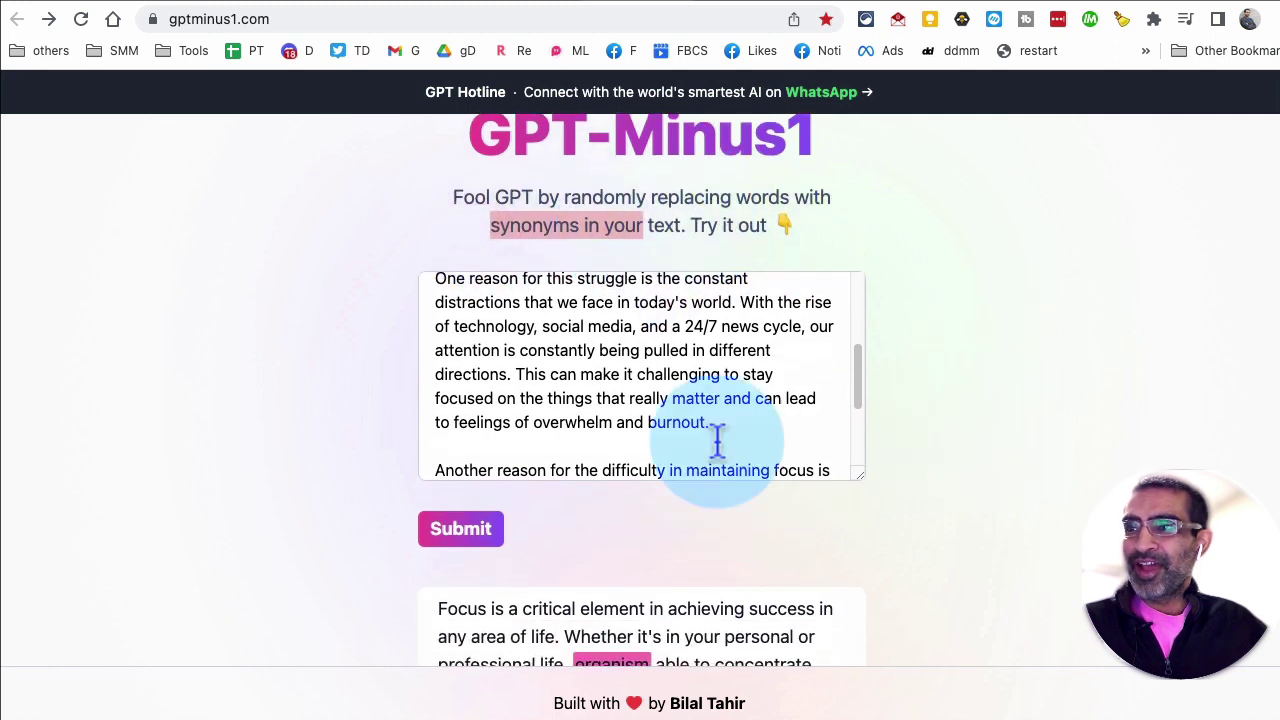
Regenerate the reworded article four more times for fresh synonym swaps
{"action": "left_click", "coordinate": [476, 537]}
{"action": "scroll", "coordinate": [954, 420], "scroll_direction": "down", "scroll_amount": 4}
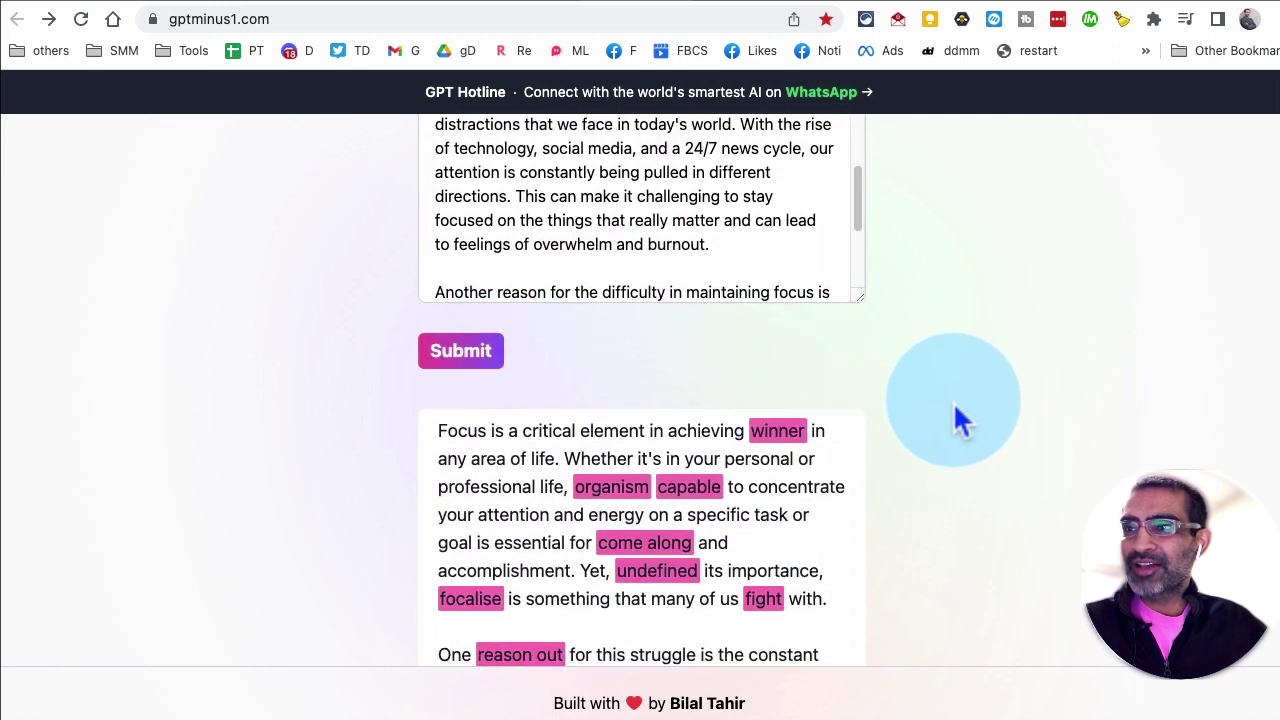
{"action": "left_click", "coordinate": [480, 360]}
{"action": "scroll", "coordinate": [600, 330], "scroll_direction": "down", "scroll_amount": 1}
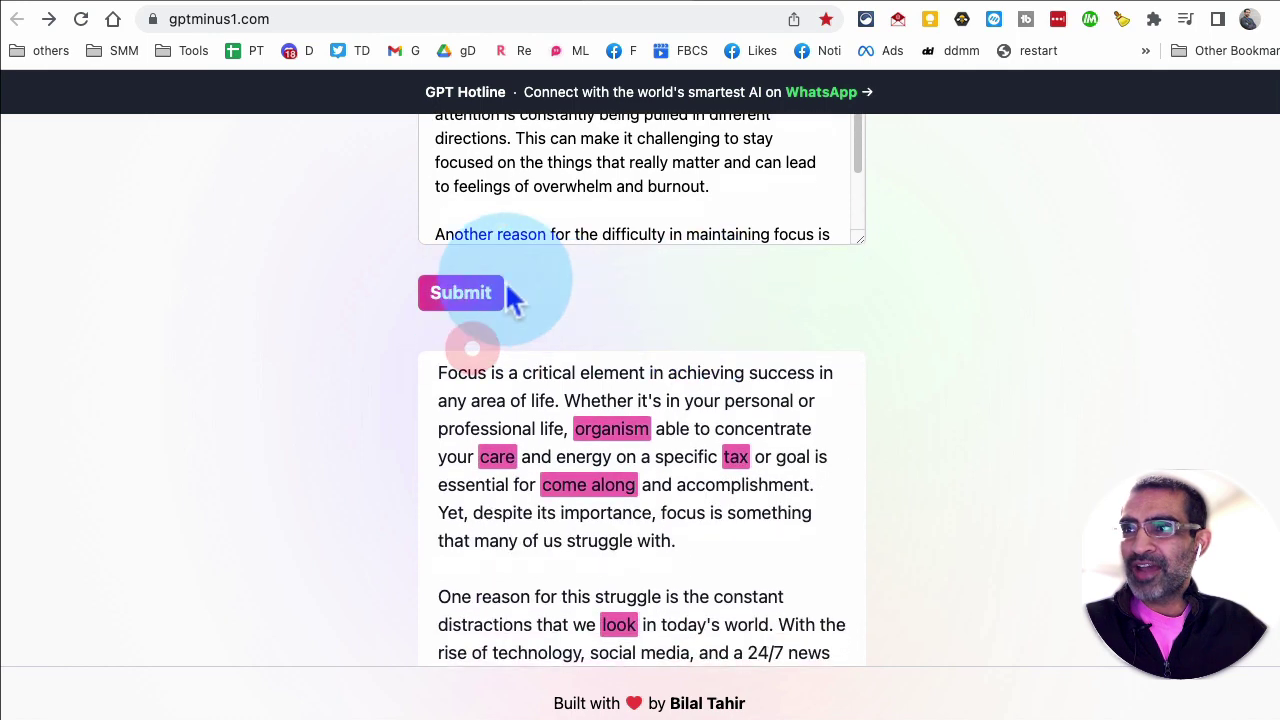
{"action": "left_click", "coordinate": [456, 285]}
{"action": "scroll", "coordinate": [780, 350], "scroll_direction": "down", "scroll_amount": 5}
{"action": "scroll", "coordinate": [720, 335], "scroll_direction": "up", "scroll_amount": 4}
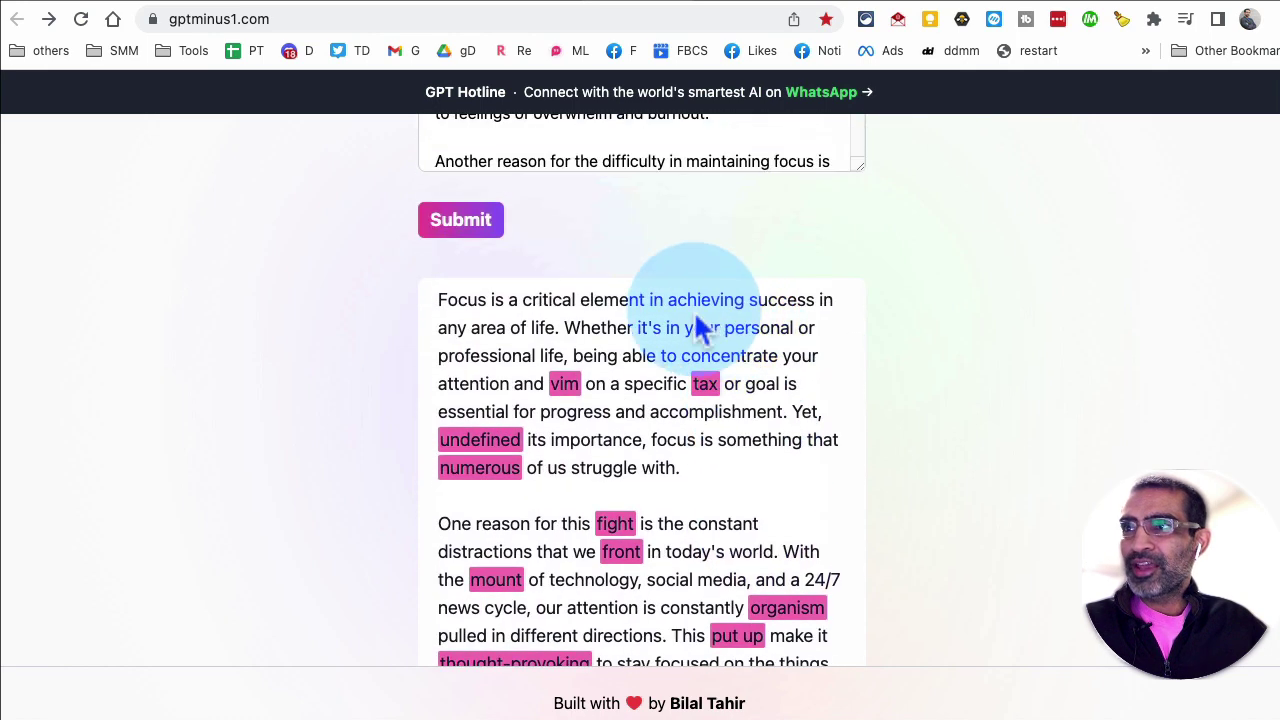
{"action": "left_click", "coordinate": [473, 220]}
{"action": "scroll", "coordinate": [815, 335], "scroll_direction": "down", "scroll_amount": 1}
{"action": "scroll", "coordinate": [815, 335], "scroll_direction": "down", "scroll_amount": 4}
{"action": "scroll", "coordinate": [820, 300], "scroll_direction": "up", "scroll_amount": 6}
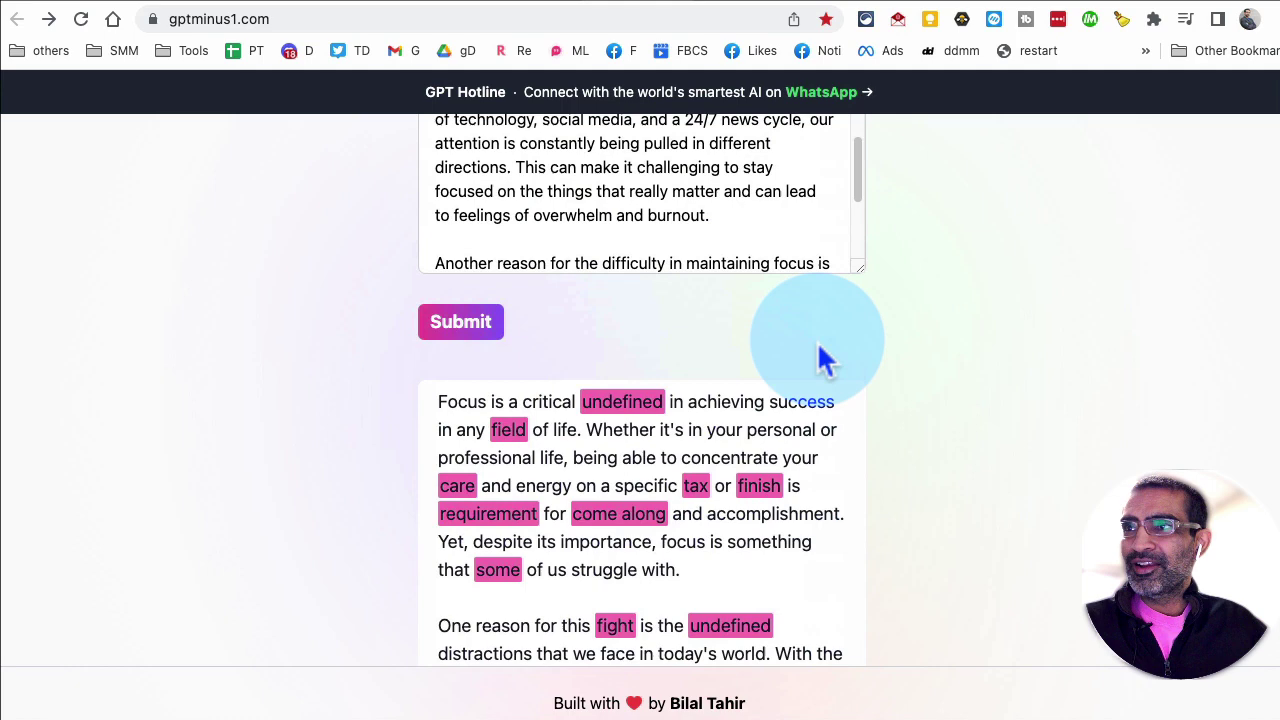
{"action": "scroll", "coordinate": [810, 372], "scroll_direction": "down", "scroll_amount": 5}
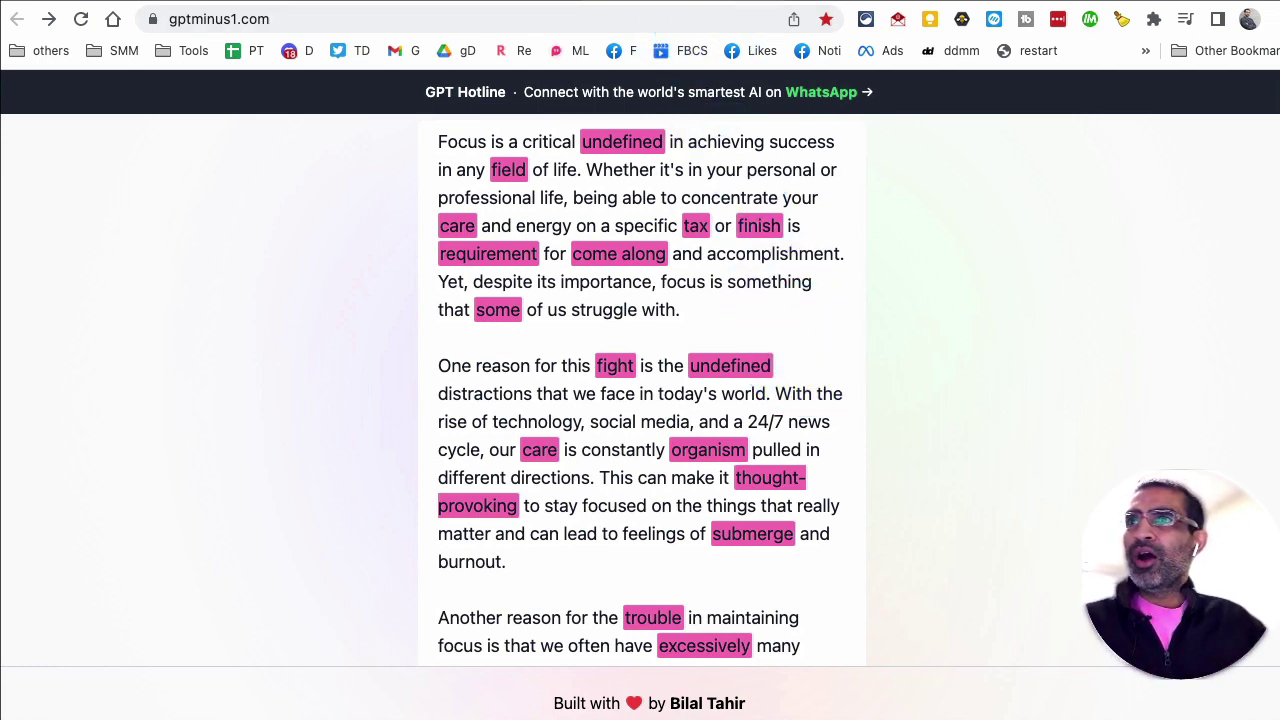
Generate a background.lol wallpaper from the futuristic nighttime cyberpunk New York City prompt
{"action": "left_click", "coordinate": [715, 8]}
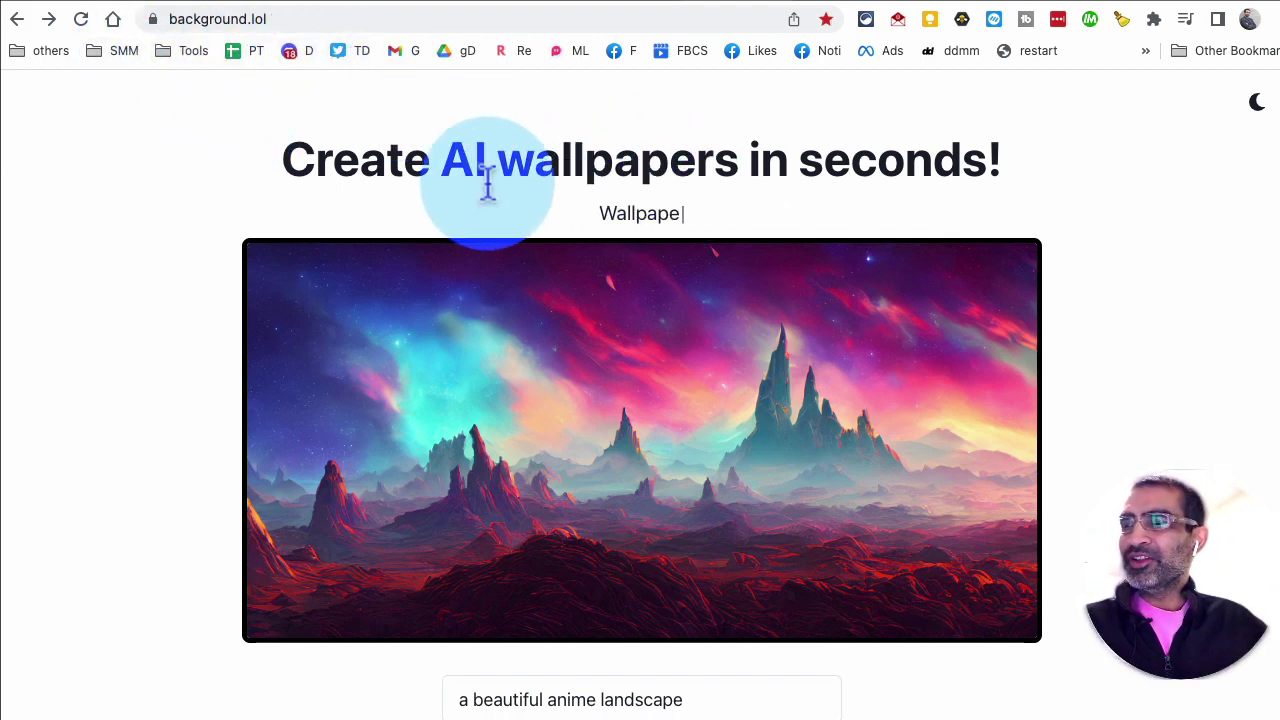
{"action": "scroll", "coordinate": [1063, 383], "scroll_direction": "down", "scroll_amount": 2}
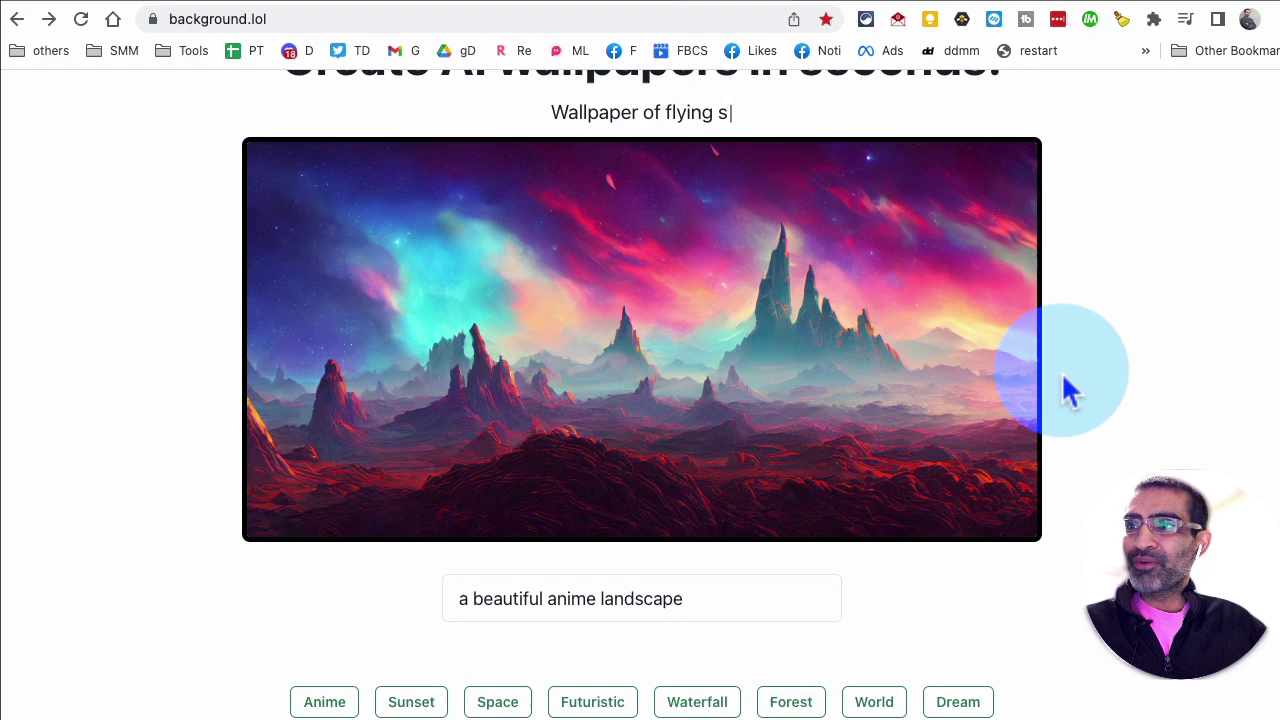
{"action": "scroll", "coordinate": [690, 497], "scroll_direction": "down", "scroll_amount": 3}
{"action": "left_click", "coordinate": [580, 500]}
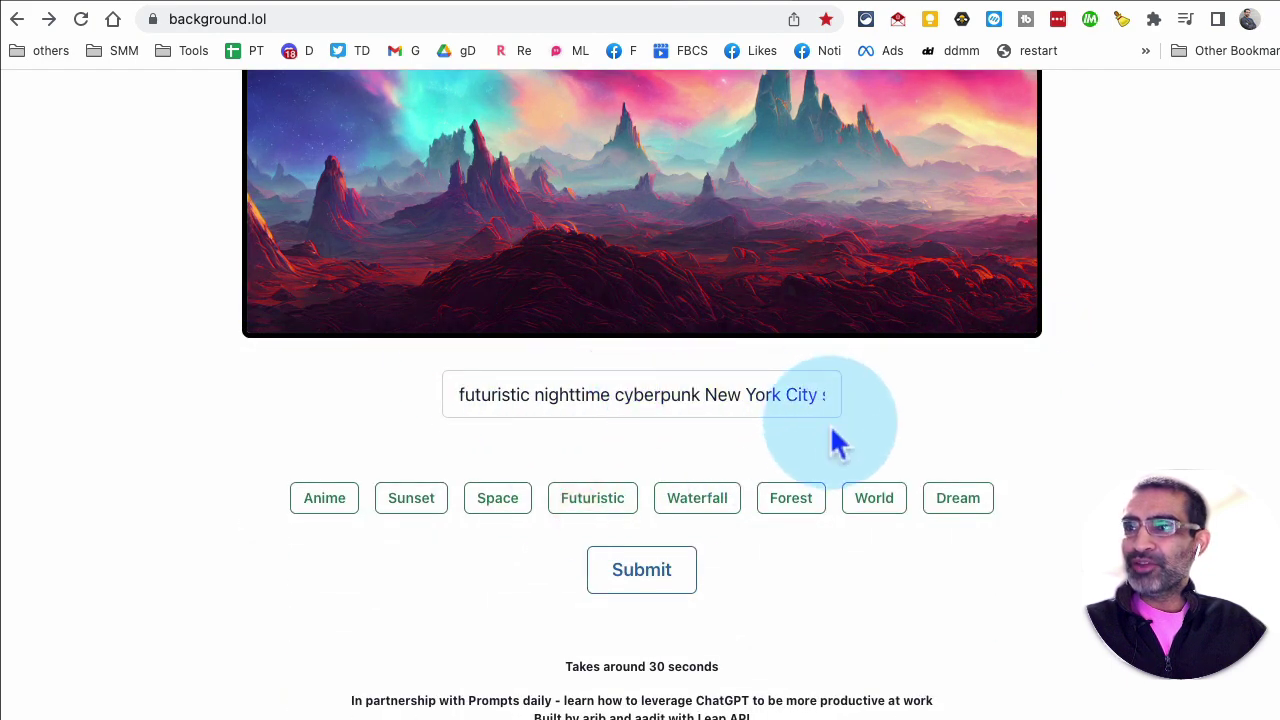
{"action": "triple_click", "coordinate": [763, 441]}
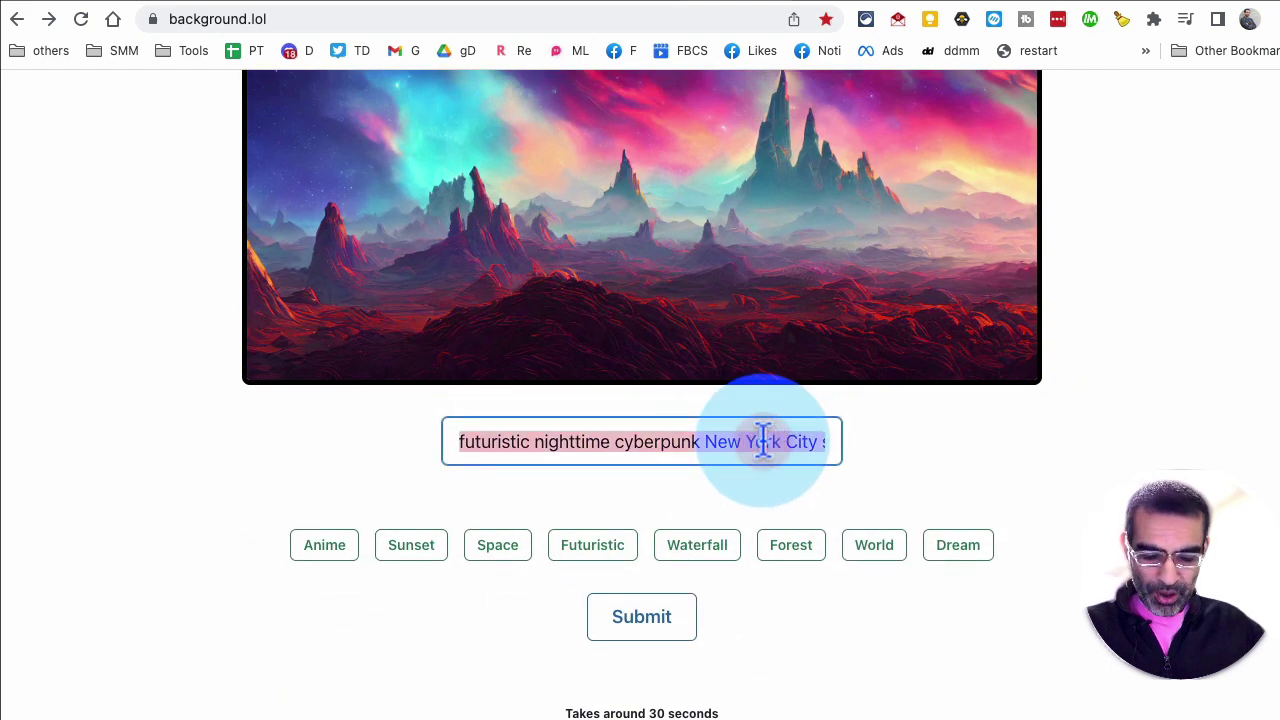
{"action": "type", "text": "a"}
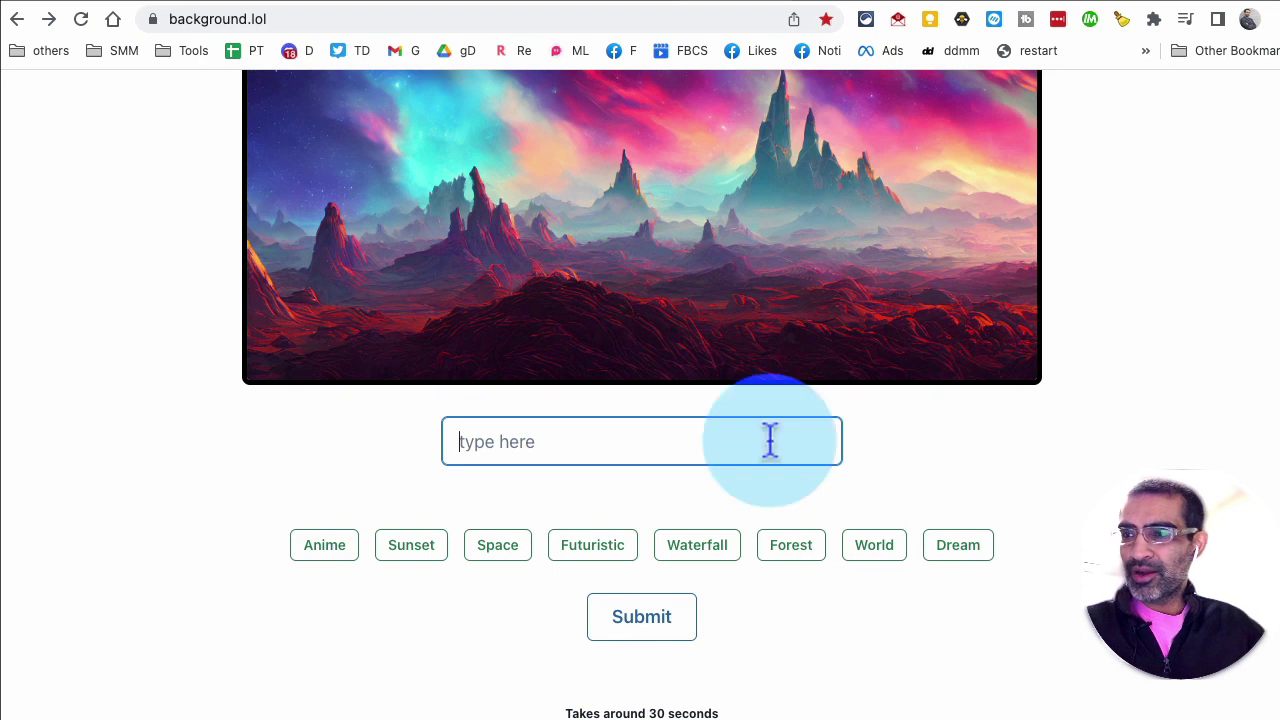
{"action": "left_click", "coordinate": [594, 545]}
{"action": "left_click", "coordinate": [648, 617]}
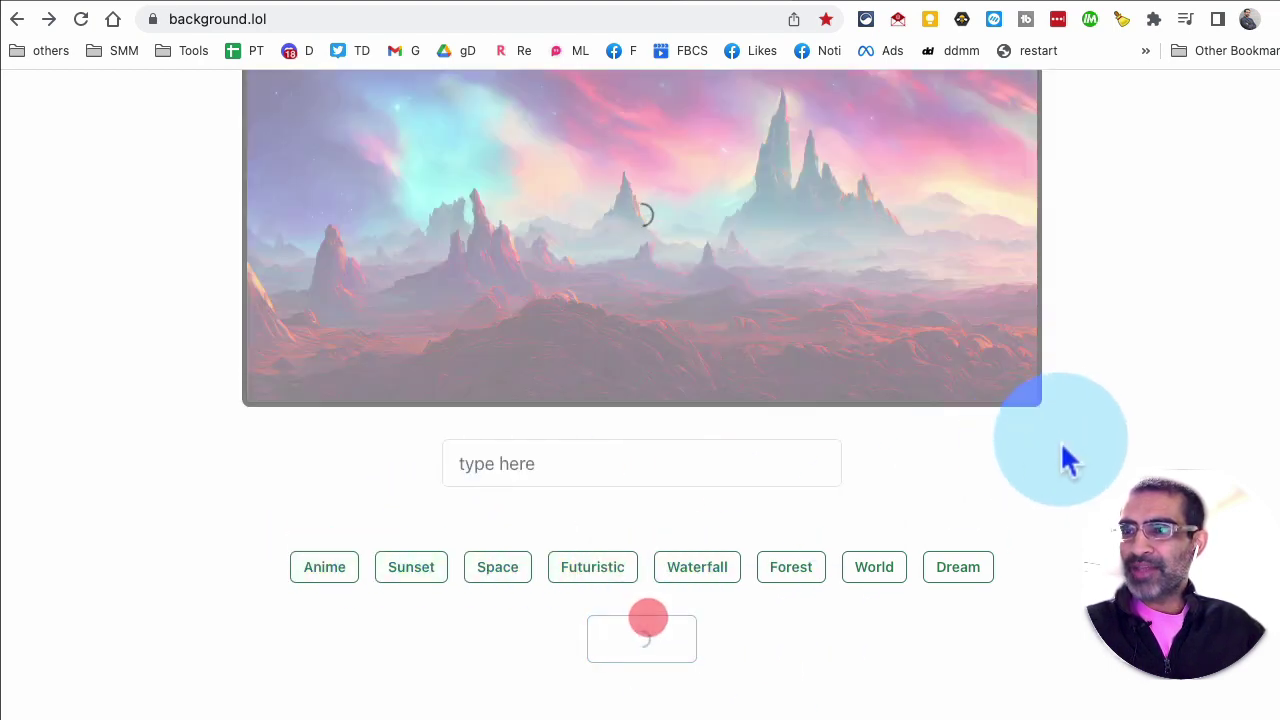
Scroll over the finished misty futuristic city skyline wallpaper and its options
{"action": "scroll", "coordinate": [1063, 457], "scroll_direction": "up", "scroll_amount": 4}
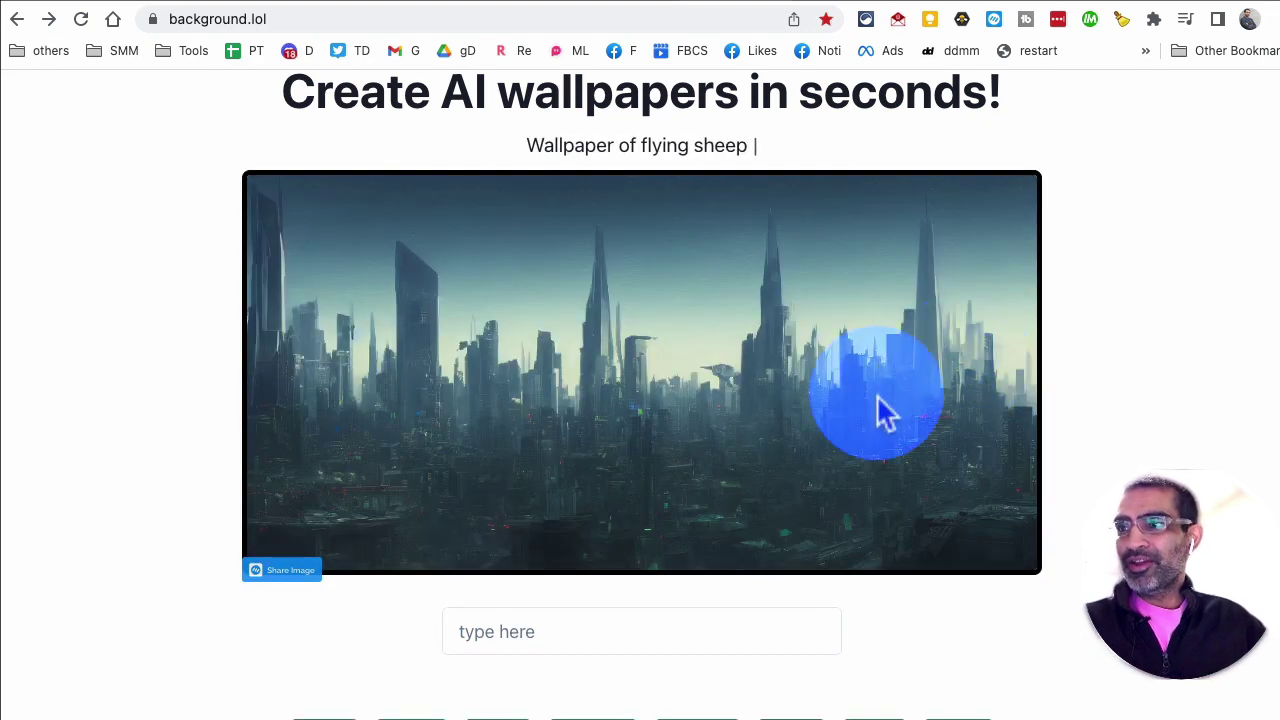
{"action": "scroll", "coordinate": [850, 410], "scroll_direction": "down", "scroll_amount": 1}
{"action": "scroll", "coordinate": [850, 405], "scroll_direction": "down", "scroll_amount": 2}
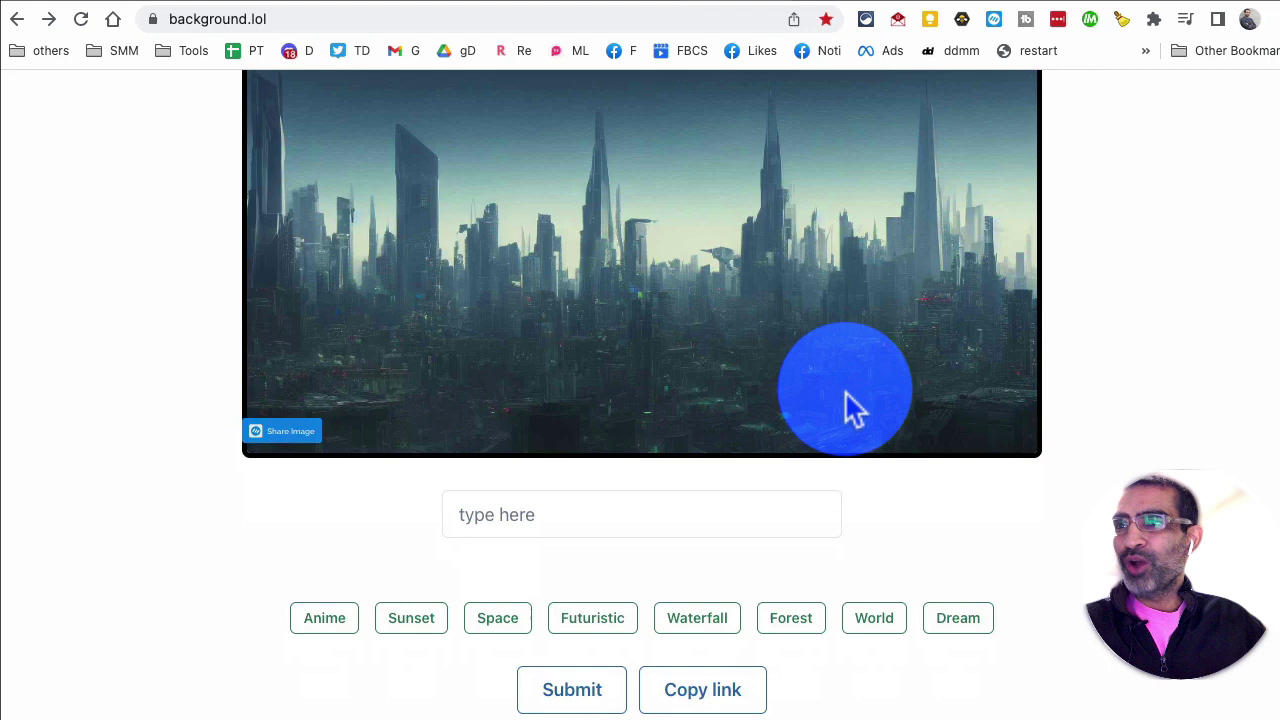
{"action": "scroll", "coordinate": [850, 405], "scroll_direction": "up", "scroll_amount": 2}
{"action": "scroll", "coordinate": [850, 405], "scroll_direction": "up", "scroll_amount": 3}
{"action": "mouse_move", "coordinate": [741, 350]}
{"action": "left_mouse_down"}
{"action": "mouse_move", "coordinate": [1010, 370]}
{"action": "mouse_move", "coordinate": [891, 394]}
{"action": "left_mouse_up"}
Submit the same prompt again to generate another wallpaper version
{"action": "scroll", "coordinate": [903, 394], "scroll_direction": "down", "scroll_amount": 1}
{"action": "scroll", "coordinate": [905, 395], "scroll_direction": "down", "scroll_amount": 3}
{"action": "scroll", "coordinate": [903, 395], "scroll_direction": "down", "scroll_amount": 1}
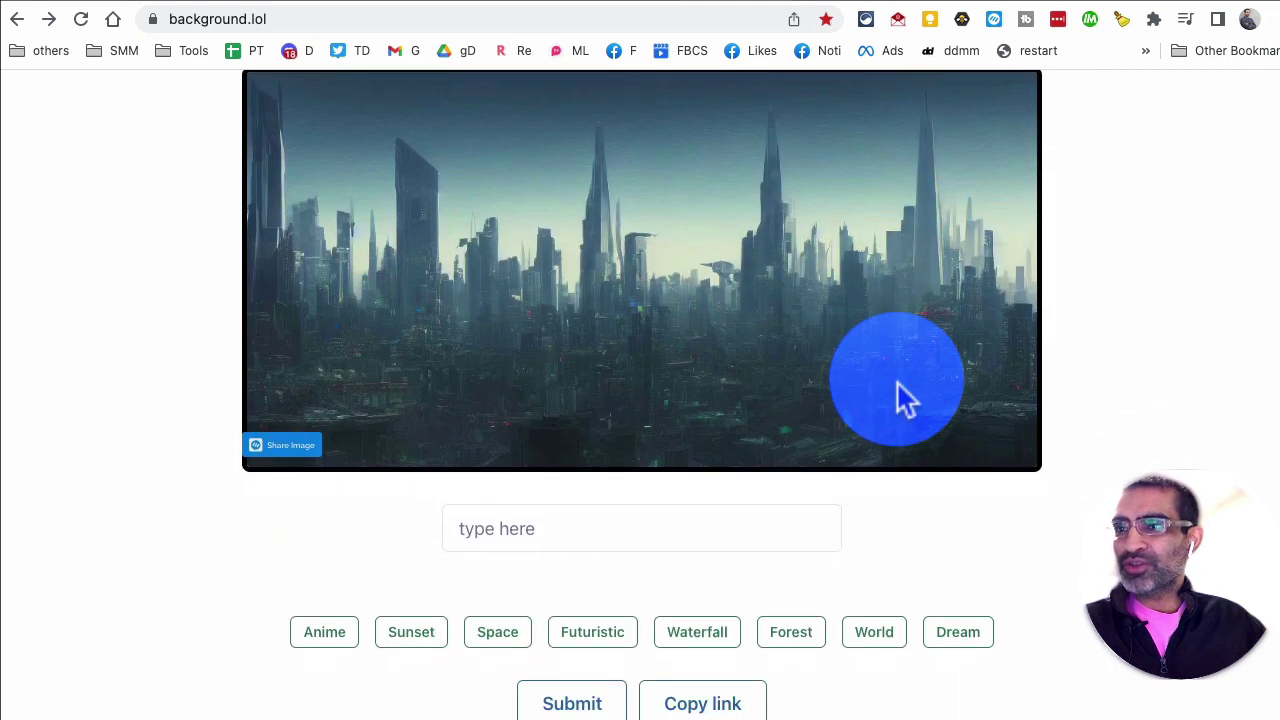
{"action": "scroll", "coordinate": [903, 395], "scroll_direction": "down", "scroll_amount": 3}
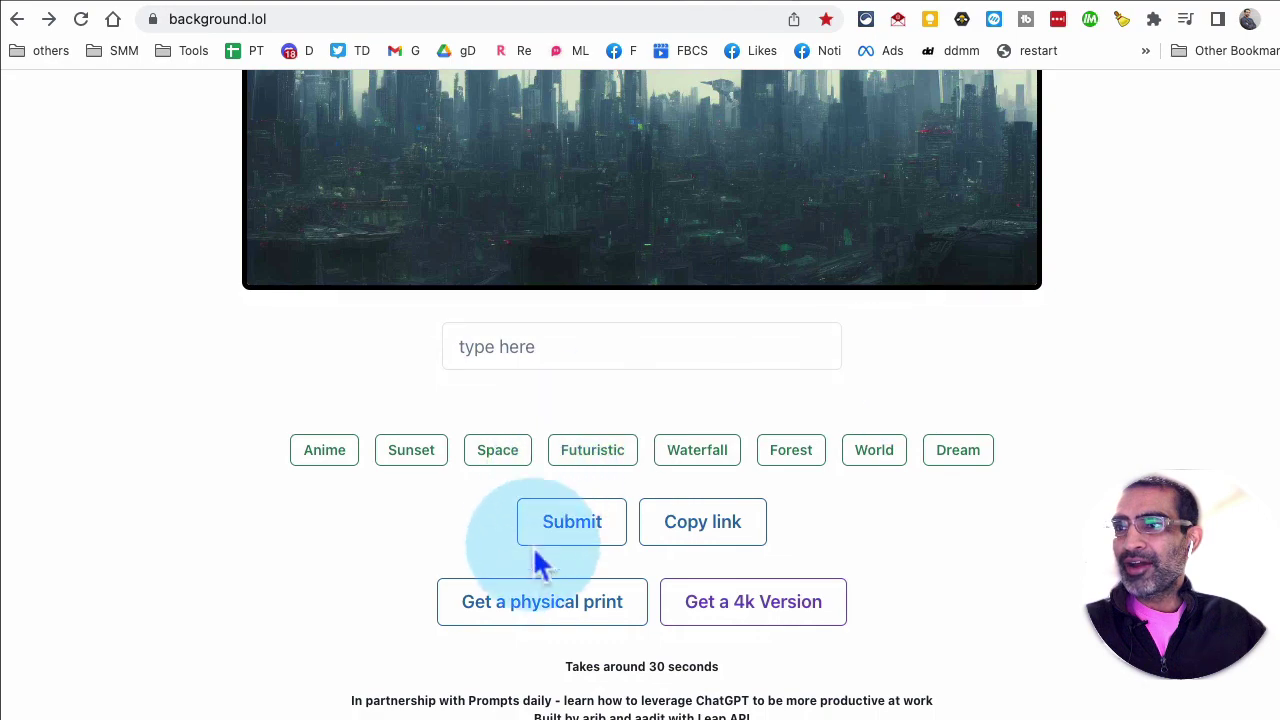
{"action": "left_click", "coordinate": [575, 518]}
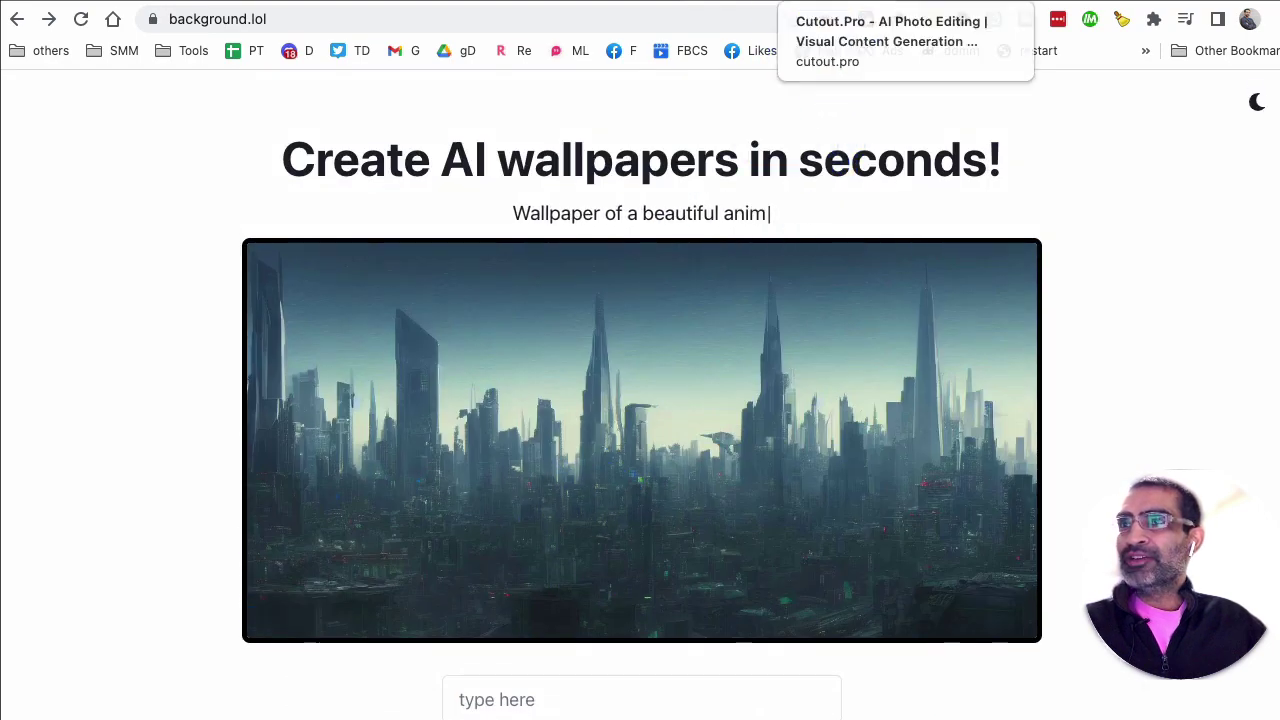
Go to the cutout.pro site and scroll through its home page
{"action": "left_click", "coordinate": [828, 50]}
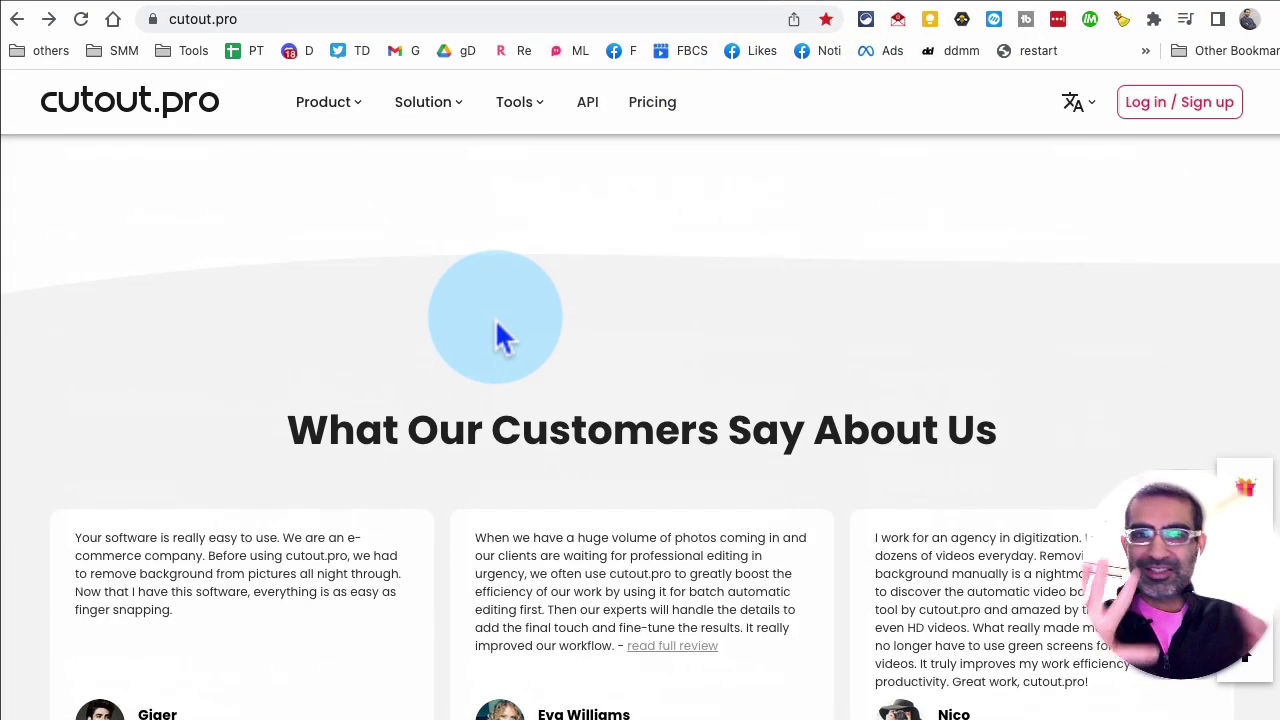
{"action": "scroll", "coordinate": [470, 330], "scroll_direction": "up", "scroll_amount": 10}
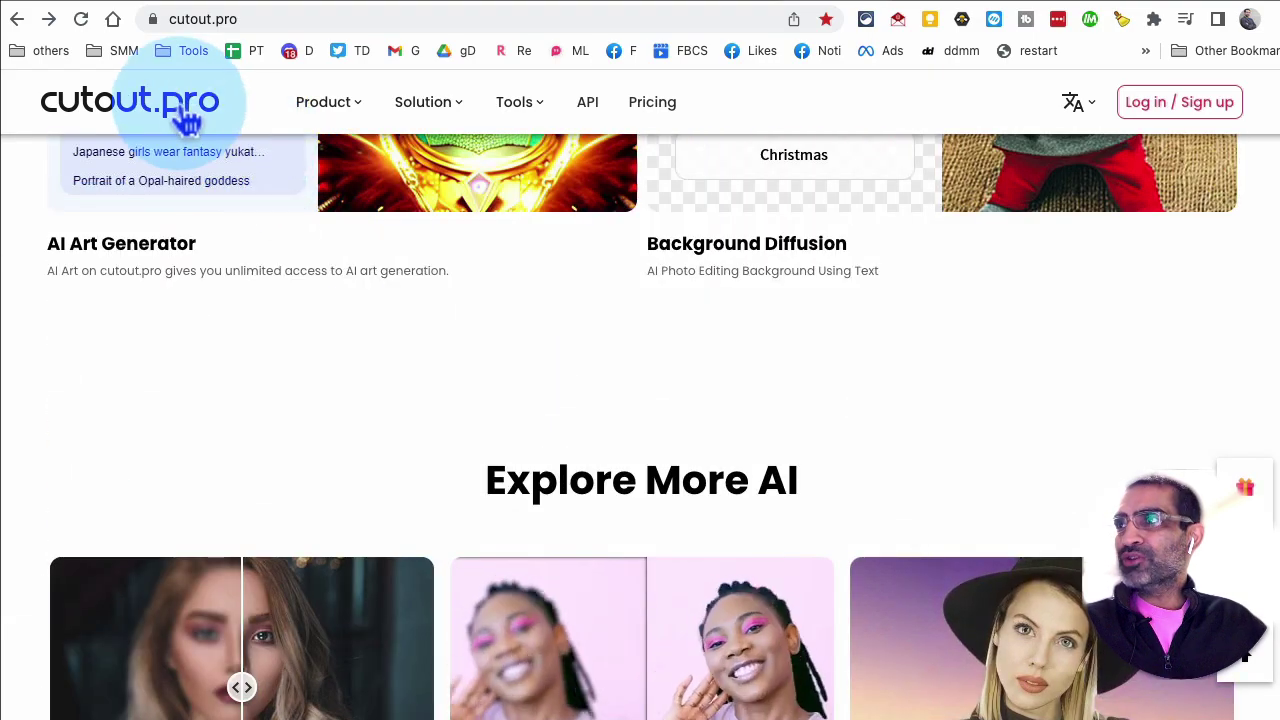
{"action": "left_click", "coordinate": [185, 105]}
{"action": "scroll", "coordinate": [585, 330], "scroll_direction": "up", "scroll_amount": 5}
{"action": "scroll", "coordinate": [584, 340], "scroll_direction": "up", "scroll_amount": 3}
{"action": "scroll", "coordinate": [590, 345], "scroll_direction": "up", "scroll_amount": 2}
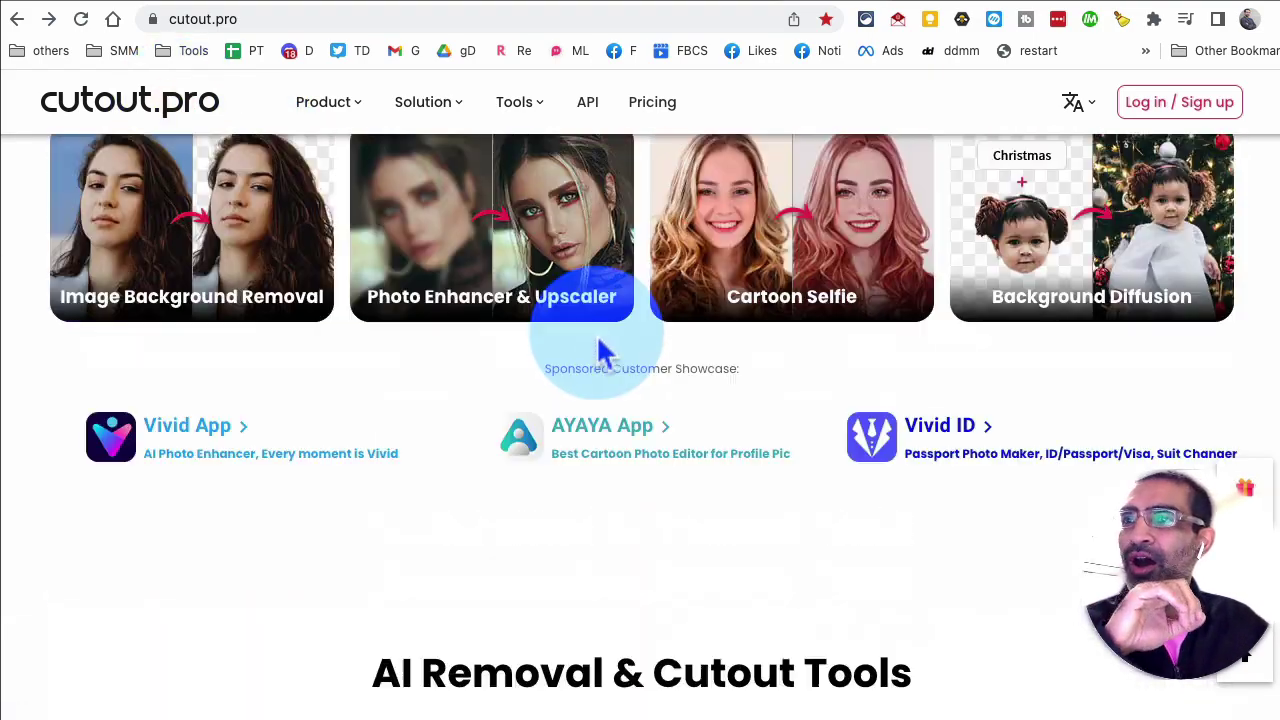
{"action": "scroll", "coordinate": [605, 350], "scroll_direction": "up", "scroll_amount": 6}
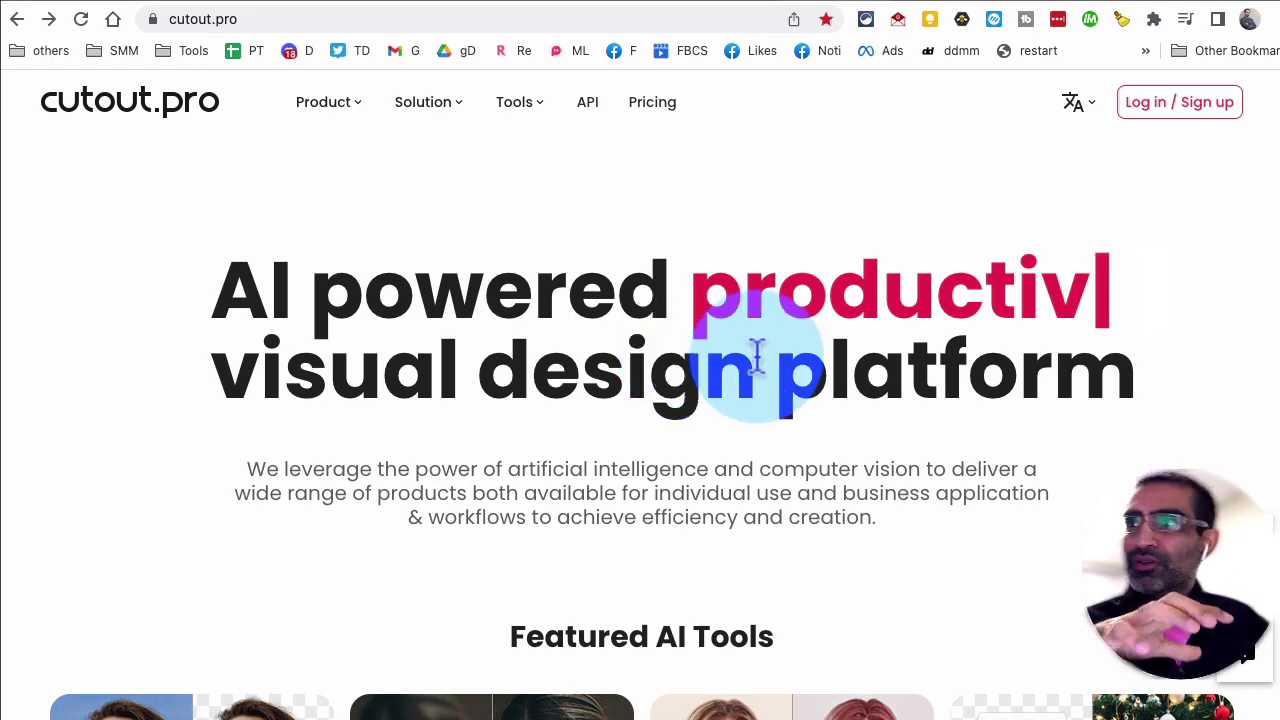
{"action": "scroll", "coordinate": [754, 357], "scroll_direction": "down", "scroll_amount": 10}
{"action": "scroll", "coordinate": [763, 374], "scroll_direction": "down", "scroll_amount": 2}
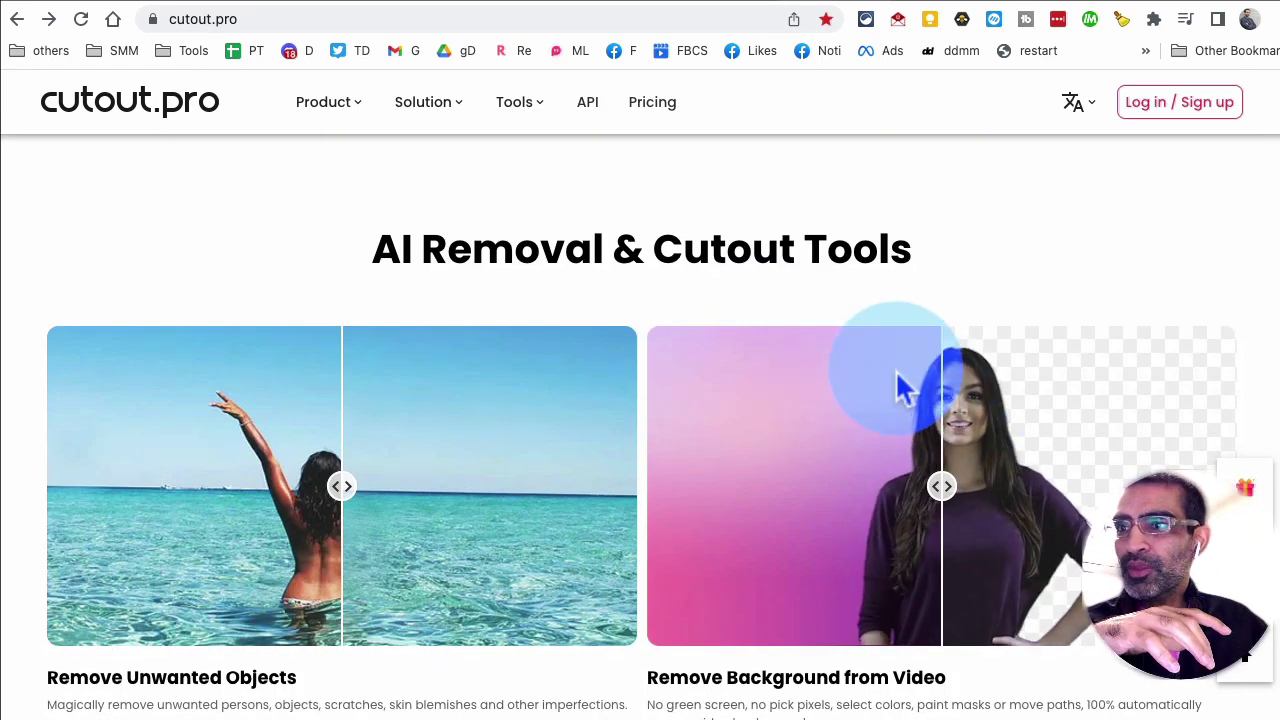
{"action": "scroll", "coordinate": [900, 386], "scroll_direction": "down", "scroll_amount": 1}
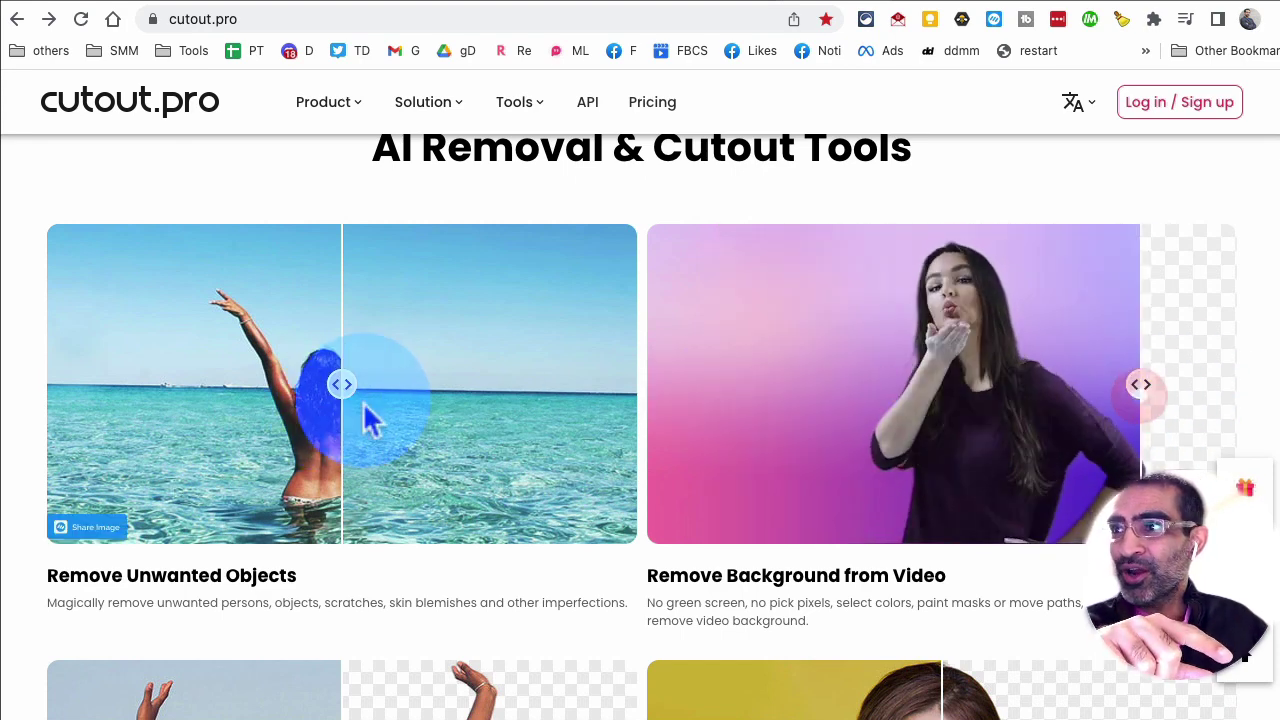
Compare the object removal and Face Cutout before-and-after examples using their sliders
{"action": "mouse_move", "coordinate": [330, 393]}
{"action": "left_mouse_down"}
{"action": "mouse_move", "coordinate": [289, 409]}
{"action": "mouse_move", "coordinate": [91, 412]}
{"action": "mouse_move", "coordinate": [506, 394]}
{"action": "mouse_move", "coordinate": [118, 392]}
{"action": "left_mouse_up"}
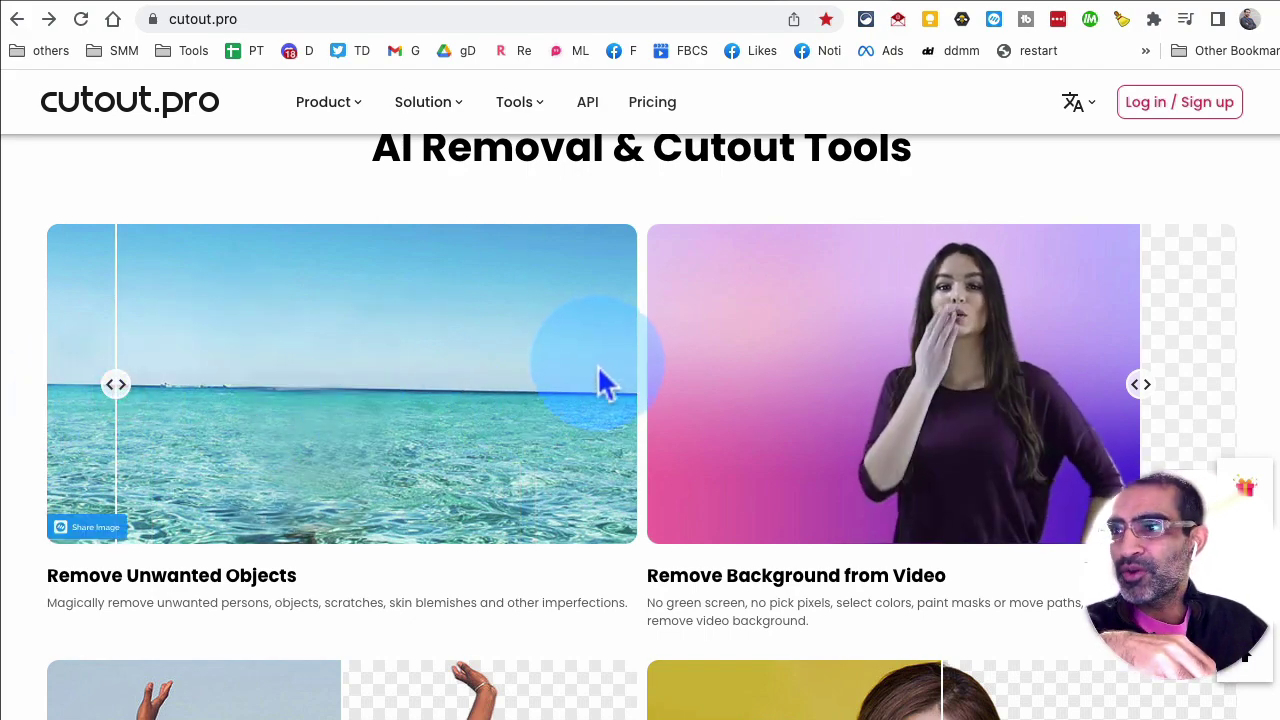
{"action": "scroll", "coordinate": [600, 383], "scroll_direction": "down", "scroll_amount": 3}
{"action": "scroll", "coordinate": [600, 380], "scroll_direction": "down", "scroll_amount": 2}
{"action": "mouse_move", "coordinate": [338, 386]}
{"action": "left_mouse_down"}
{"action": "mouse_move", "coordinate": [457, 386]}
{"action": "mouse_move", "coordinate": [166, 391]}
{"action": "mouse_move", "coordinate": [500, 372]}
{"action": "left_mouse_up"}
{"action": "mouse_move", "coordinate": [940, 350]}
{"action": "left_mouse_down"}
{"action": "mouse_move", "coordinate": [1137, 349]}
{"action": "mouse_move", "coordinate": [674, 351]}
{"action": "mouse_move", "coordinate": [1172, 343]}
{"action": "left_mouse_up"}
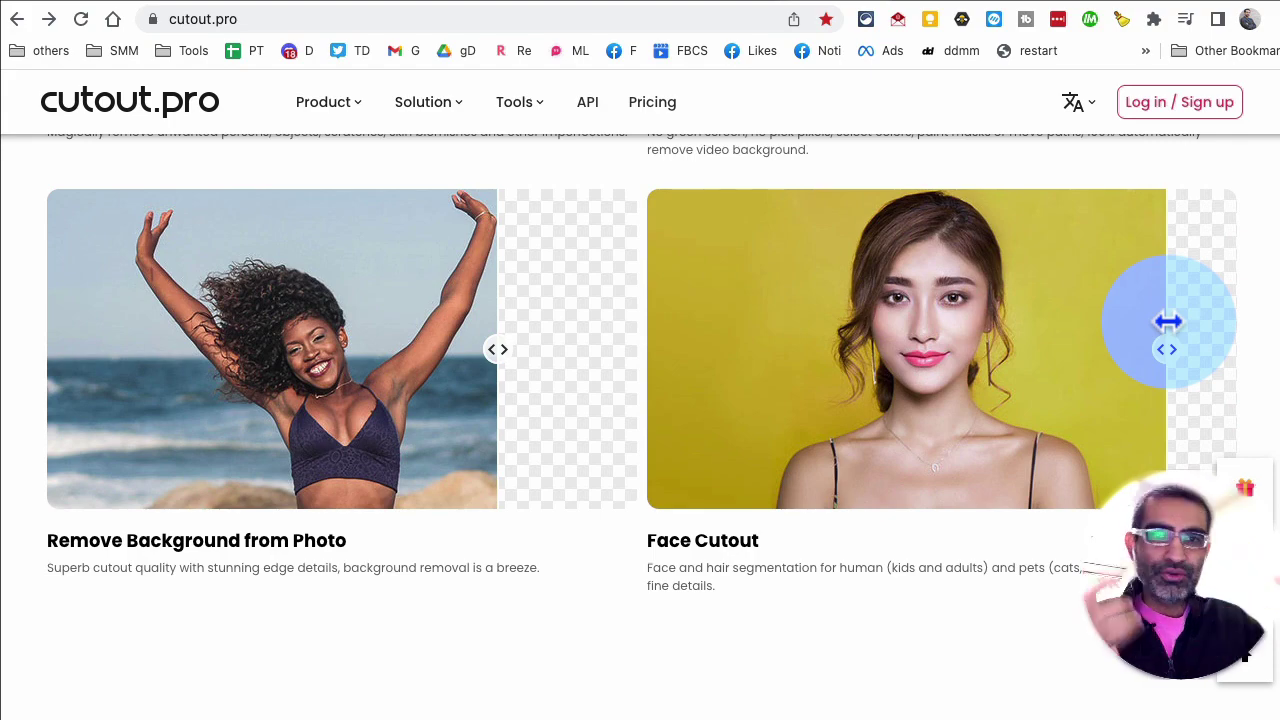
{"action": "left_click_drag", "start_coordinate": [1168, 322], "coordinate": [1064, 297]}
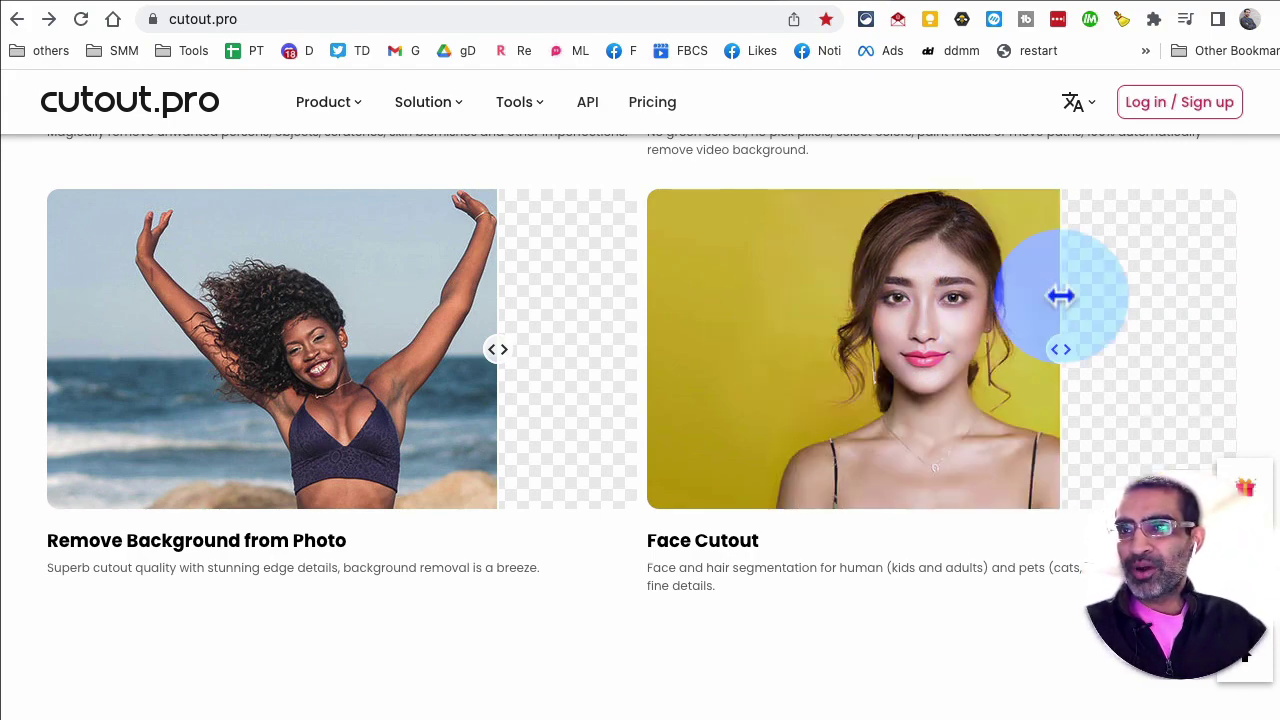
Open Video Cutout from the footer's AI Video Tools links
{"action": "scroll", "coordinate": [776, 390], "scroll_direction": "down", "scroll_amount": 5}
{"action": "scroll", "coordinate": [771, 400], "scroll_direction": "down", "scroll_amount": 4}
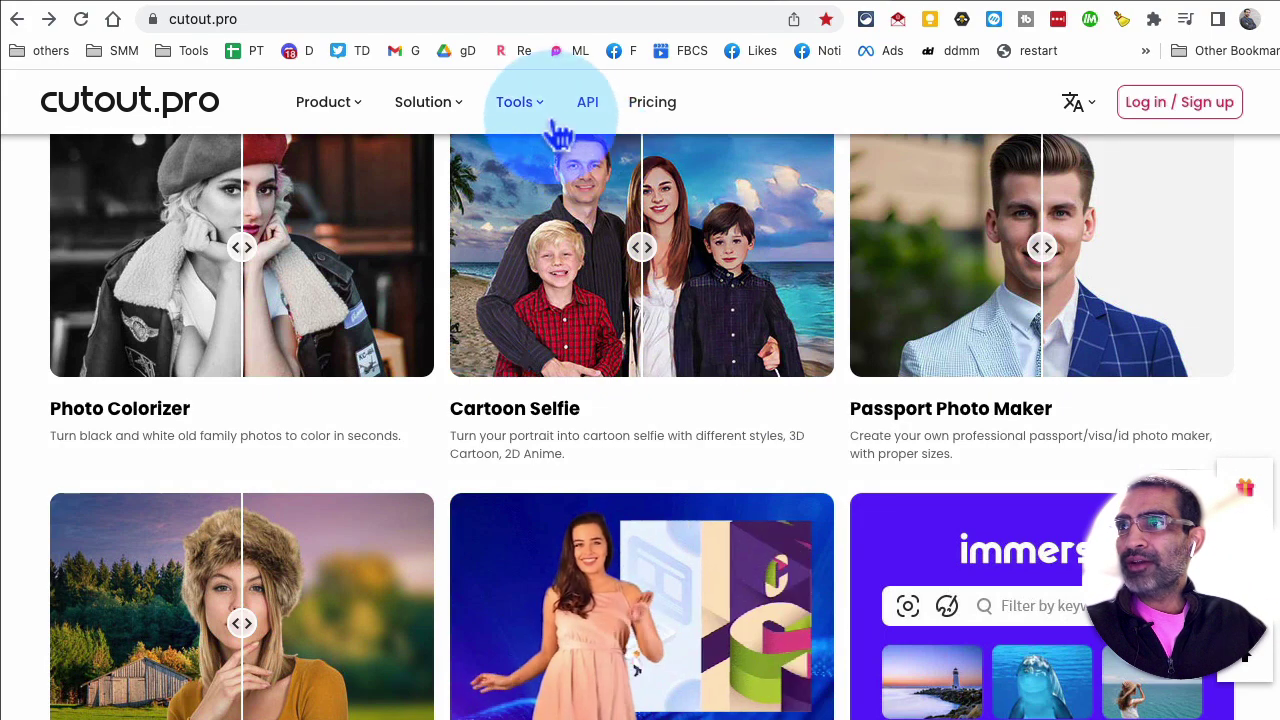
{"action": "scroll", "coordinate": [740, 350], "scroll_direction": "down", "scroll_amount": 10}
{"action": "scroll", "coordinate": [803, 414], "scroll_direction": "down", "scroll_amount": 10}
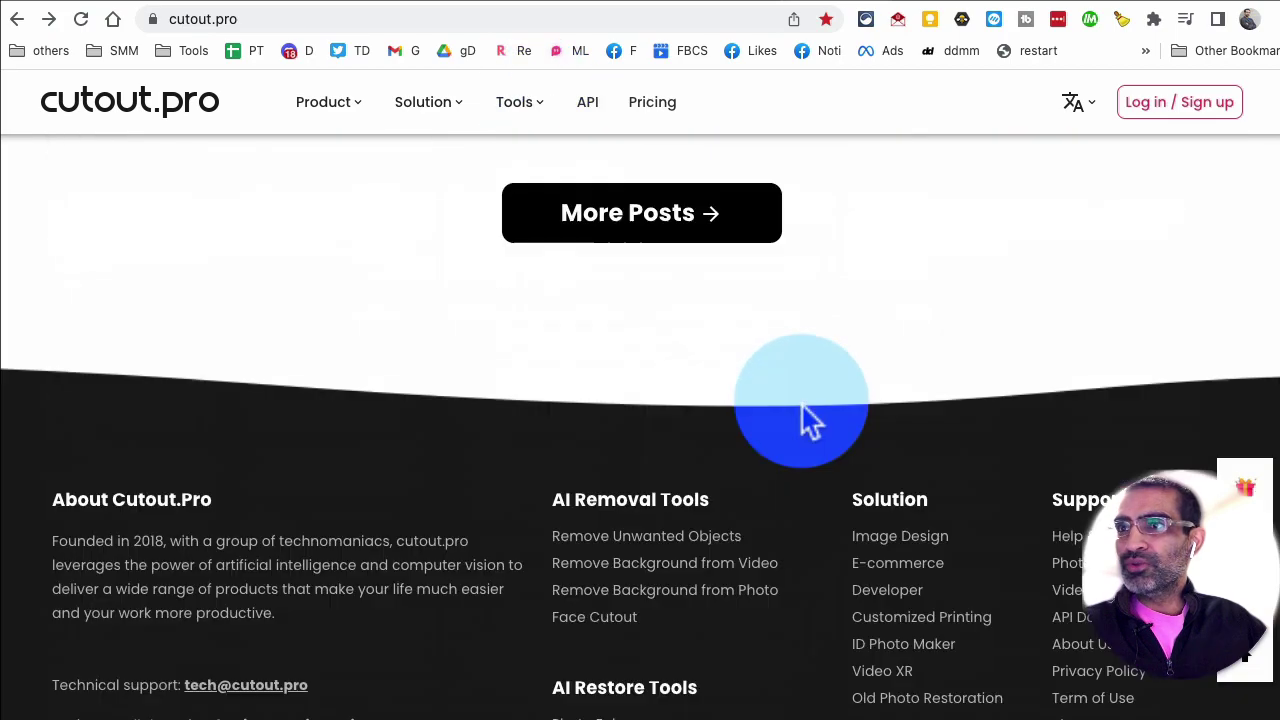
{"action": "scroll", "coordinate": [803, 414], "scroll_direction": "down", "scroll_amount": 5}
{"action": "scroll", "coordinate": [810, 425], "scroll_direction": "down", "scroll_amount": 2}
{"action": "scroll", "coordinate": [810, 425], "scroll_direction": "up", "scroll_amount": 1}
{"action": "scroll", "coordinate": [813, 425], "scroll_direction": "up", "scroll_amount": 3}
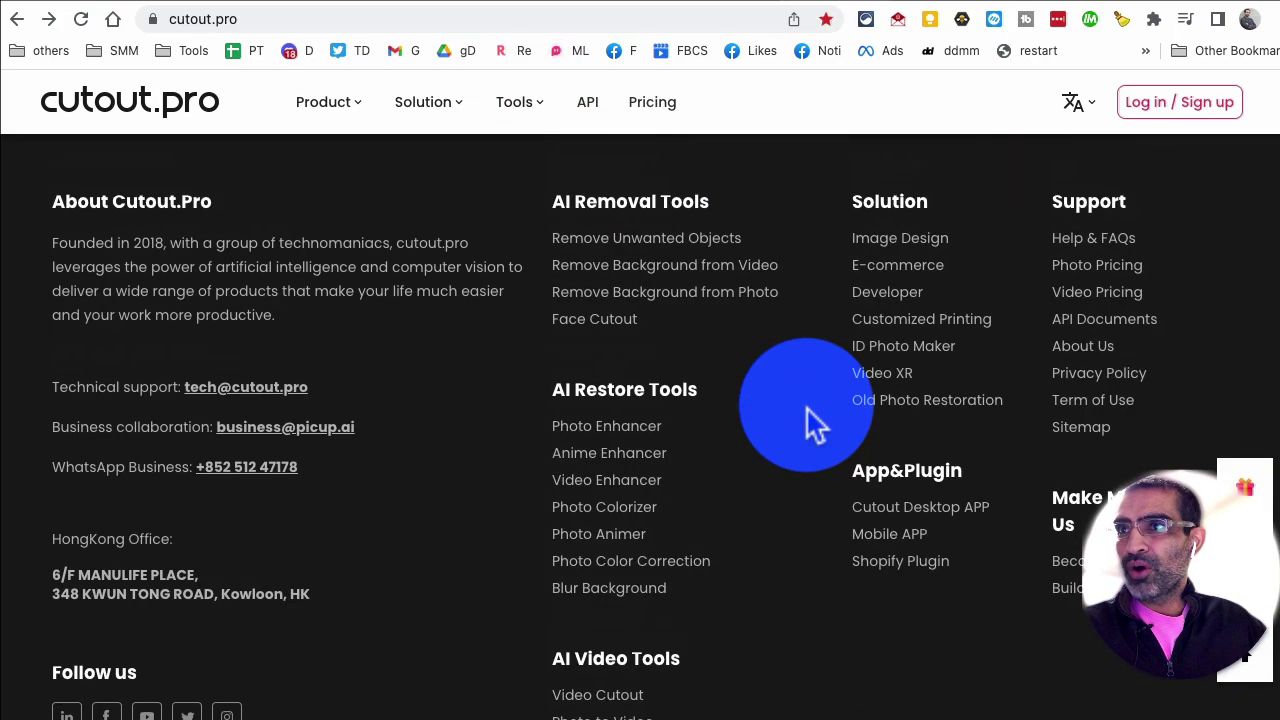
{"action": "scroll", "coordinate": [810, 425], "scroll_direction": "down", "scroll_amount": 2}
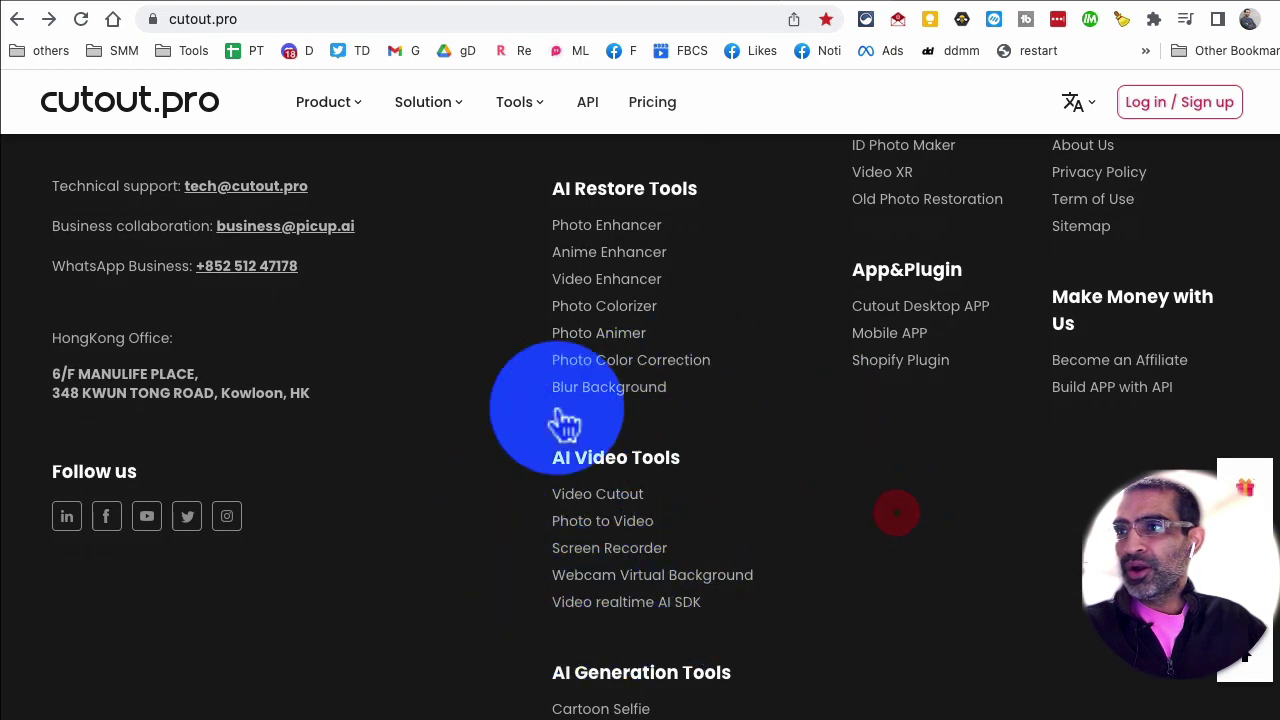
{"action": "left_click_drag", "start_coordinate": [588, 457], "coordinate": [752, 458]}
{"action": "left_click", "coordinate": [626, 493]}
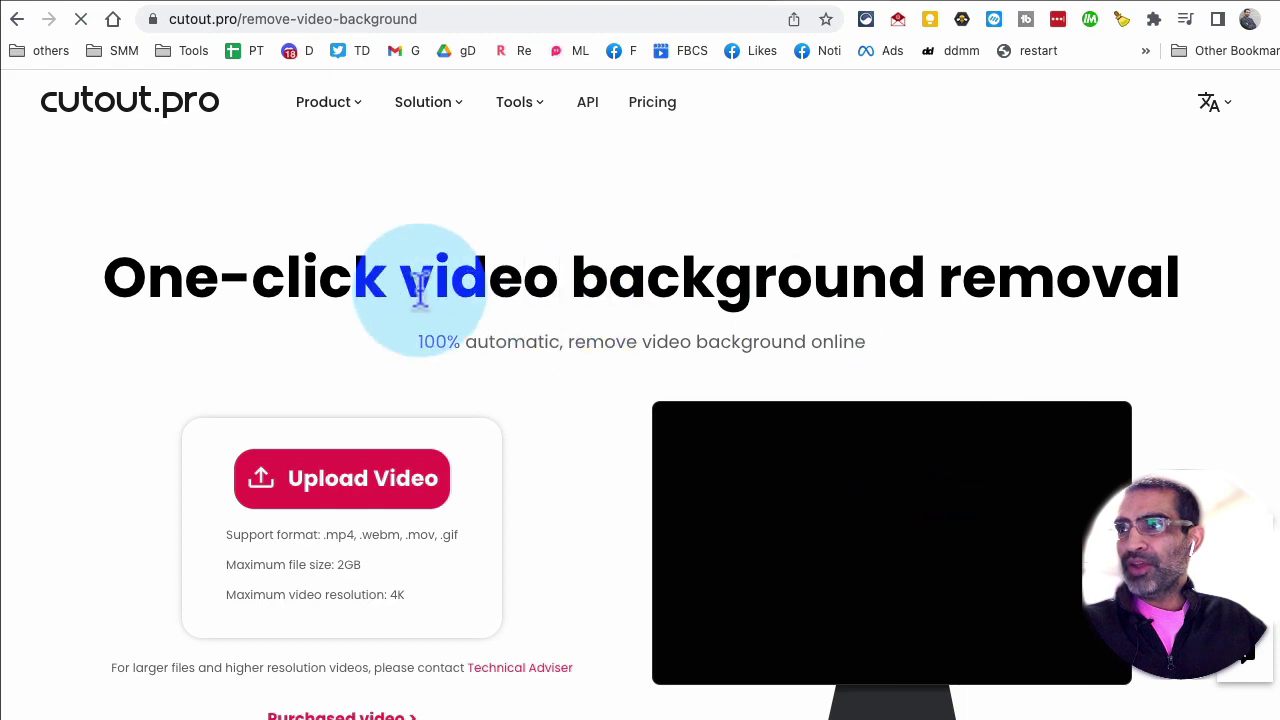
Upload IMG_0517.mp4 from Downloads, grouped by Date Added, and dismiss the login prompt
{"action": "left_click_drag", "start_coordinate": [320, 277], "coordinate": [1055, 280]}
{"action": "left_click", "coordinate": [400, 485]}
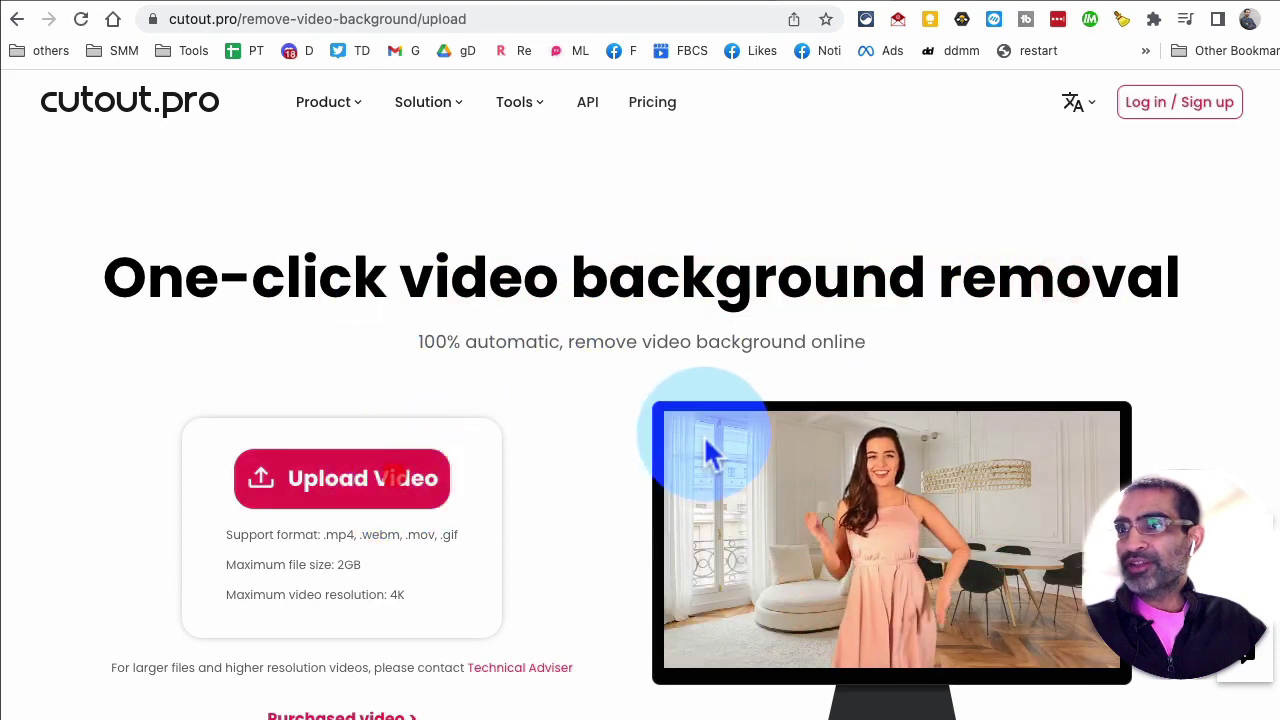
{"action": "left_click", "coordinate": [790, 436]}
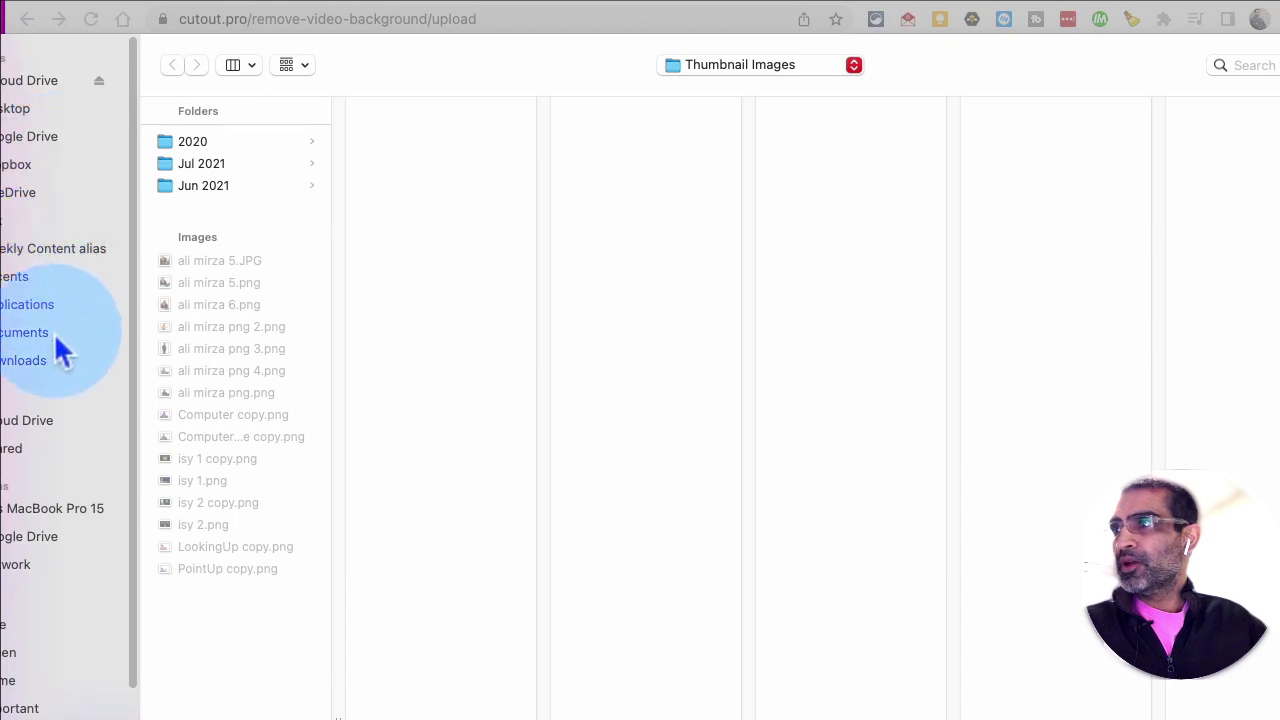
{"action": "scroll", "coordinate": [243, 428], "scroll_direction": "down", "scroll_amount": 5}
{"action": "scroll", "coordinate": [245, 425], "scroll_direction": "down", "scroll_amount": 5}
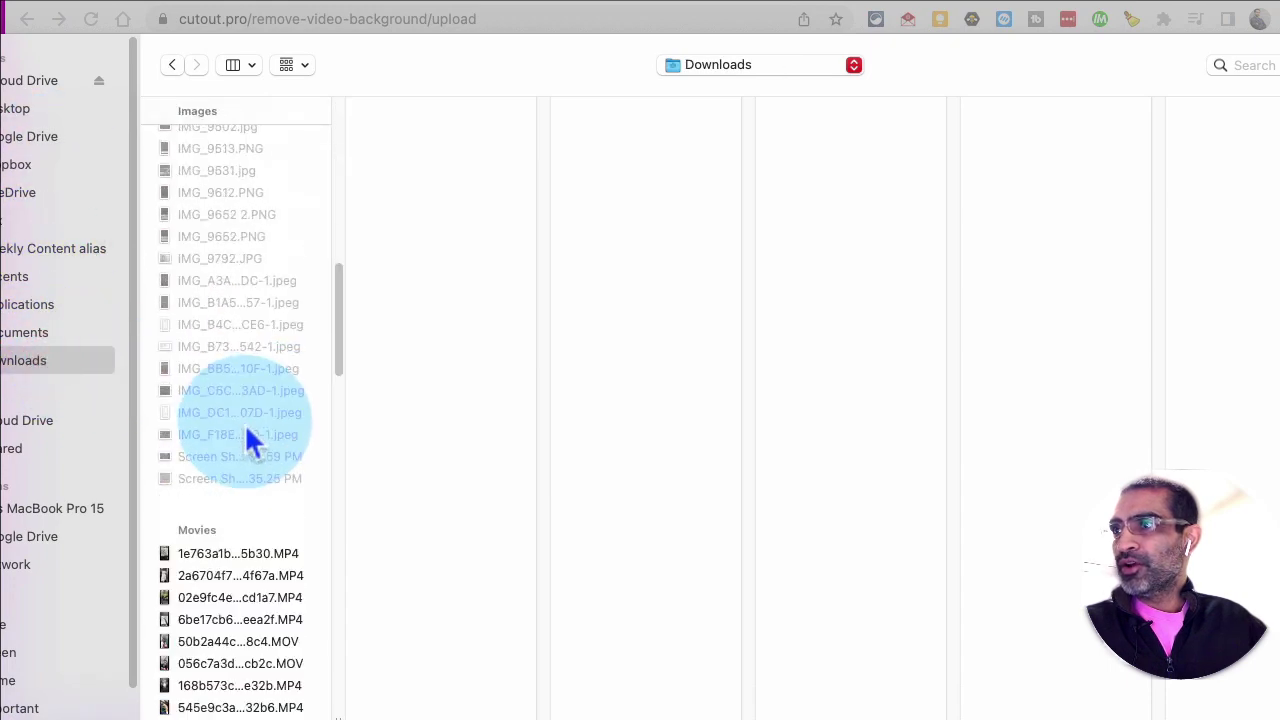
{"action": "scroll", "coordinate": [248, 425], "scroll_direction": "down", "scroll_amount": 5}
{"action": "scroll", "coordinate": [252, 427], "scroll_direction": "down", "scroll_amount": 5}
{"action": "left_click", "coordinate": [301, 66]}
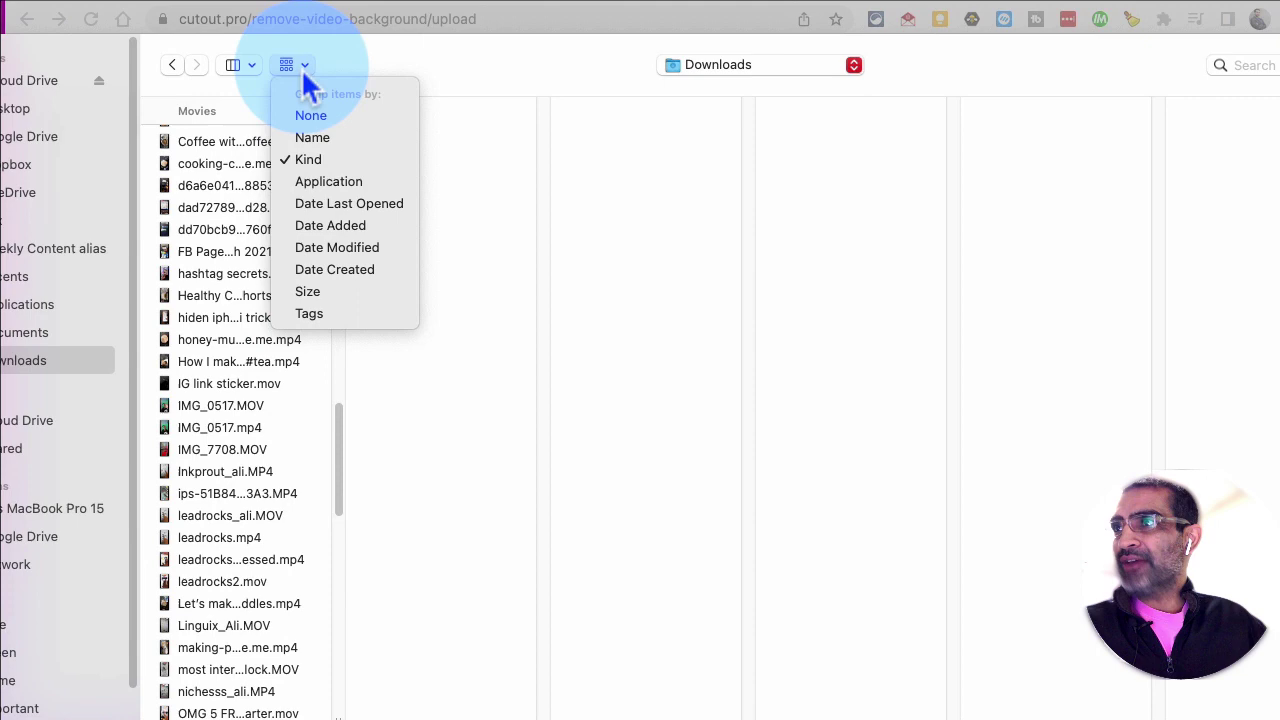
{"action": "left_click", "coordinate": [362, 230]}
{"action": "left_click_drag", "start_coordinate": [340, 226], "coordinate": [334, 405]}
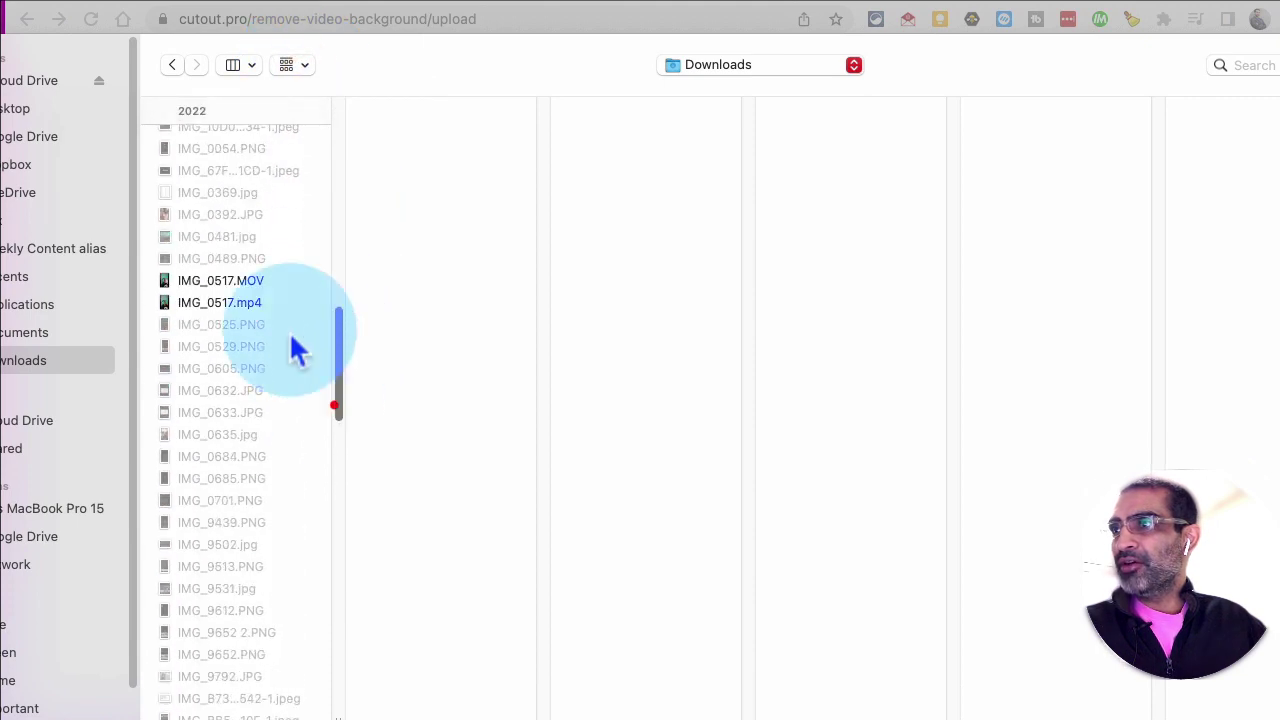
{"action": "double_click", "coordinate": [279, 306]}
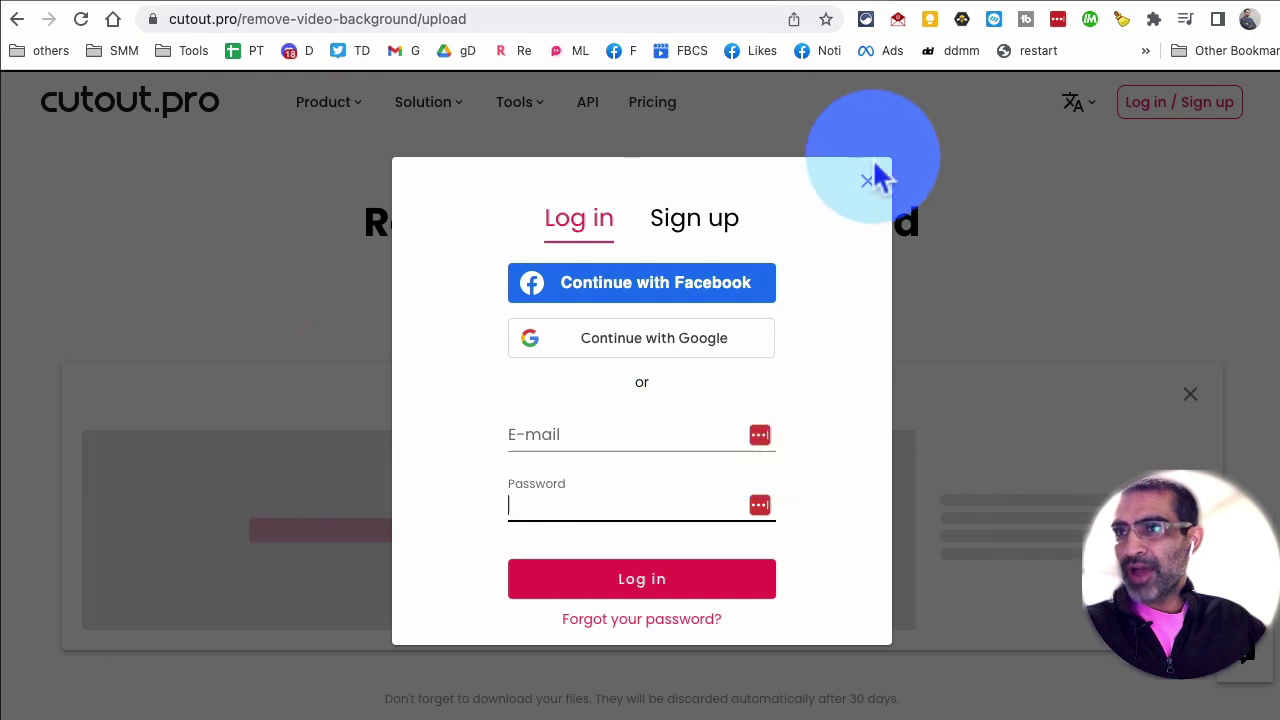
{"action": "left_click", "coordinate": [868, 184]}
Scroll the page while the background-free preview video processes
{"action": "scroll", "coordinate": [950, 310], "scroll_direction": "down", "scroll_amount": 1}
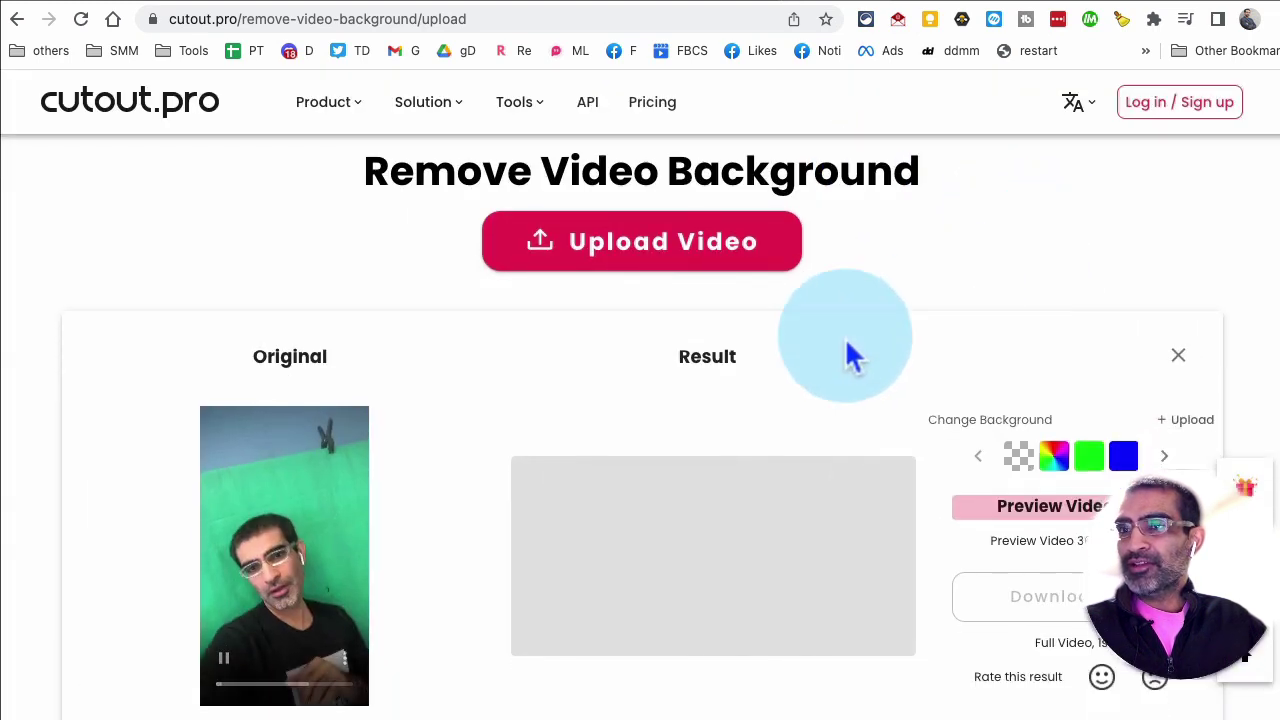
{"action": "scroll", "coordinate": [800, 368], "scroll_direction": "down", "scroll_amount": 1}
{"action": "scroll", "coordinate": [741, 379], "scroll_direction": "down", "scroll_amount": 1}
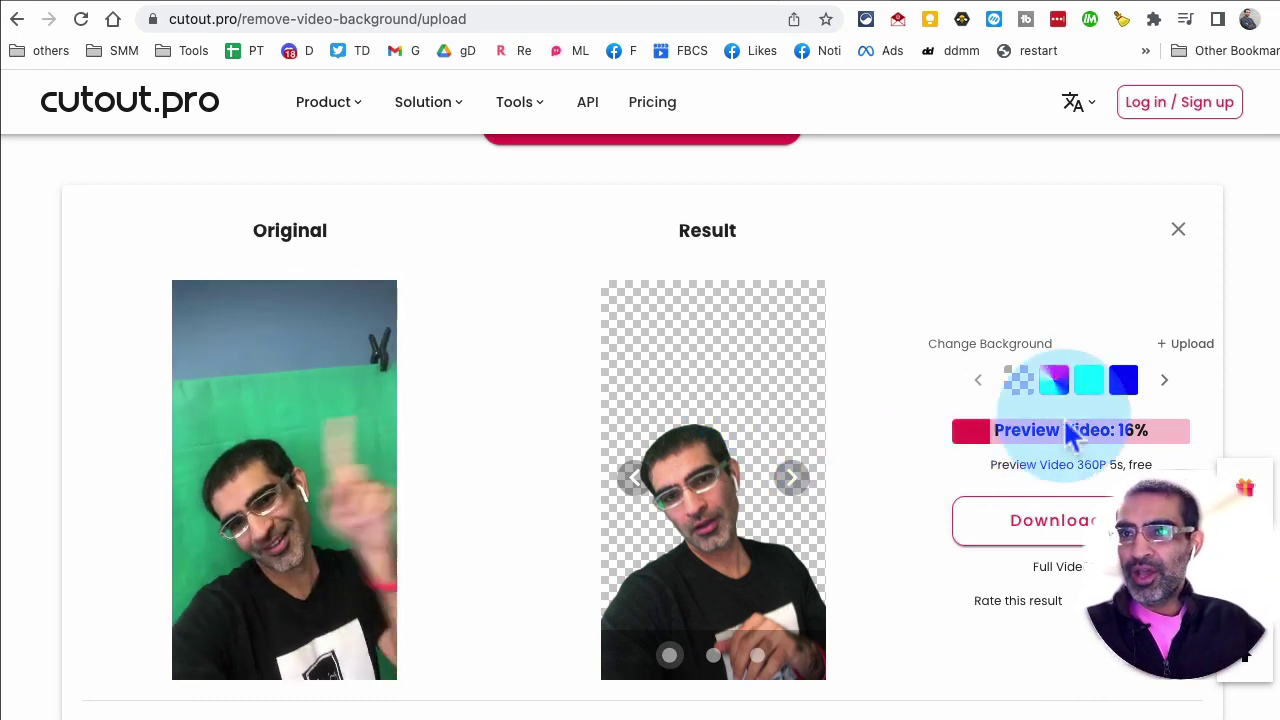
{"action": "scroll", "coordinate": [820, 488], "scroll_direction": "down", "scroll_amount": 1}
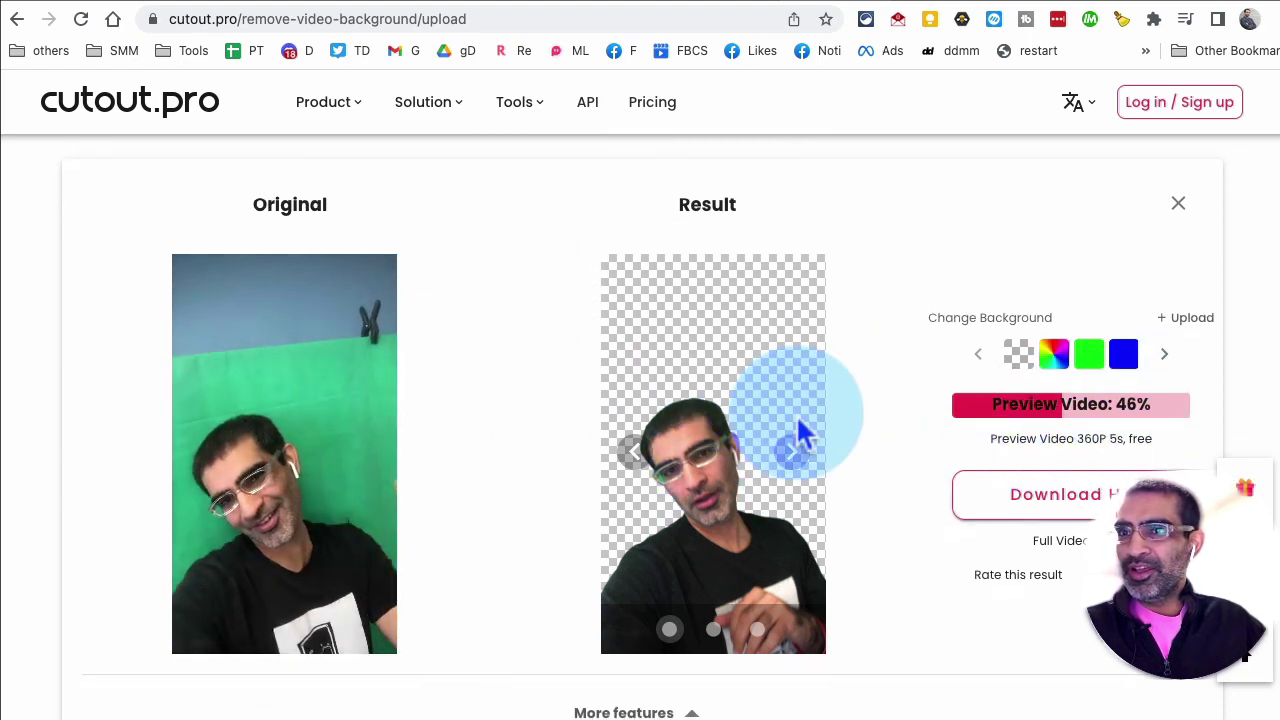
{"action": "scroll", "coordinate": [797, 428], "scroll_direction": "down", "scroll_amount": 1}
{"action": "scroll", "coordinate": [796, 425], "scroll_direction": "down", "scroll_amount": 1}
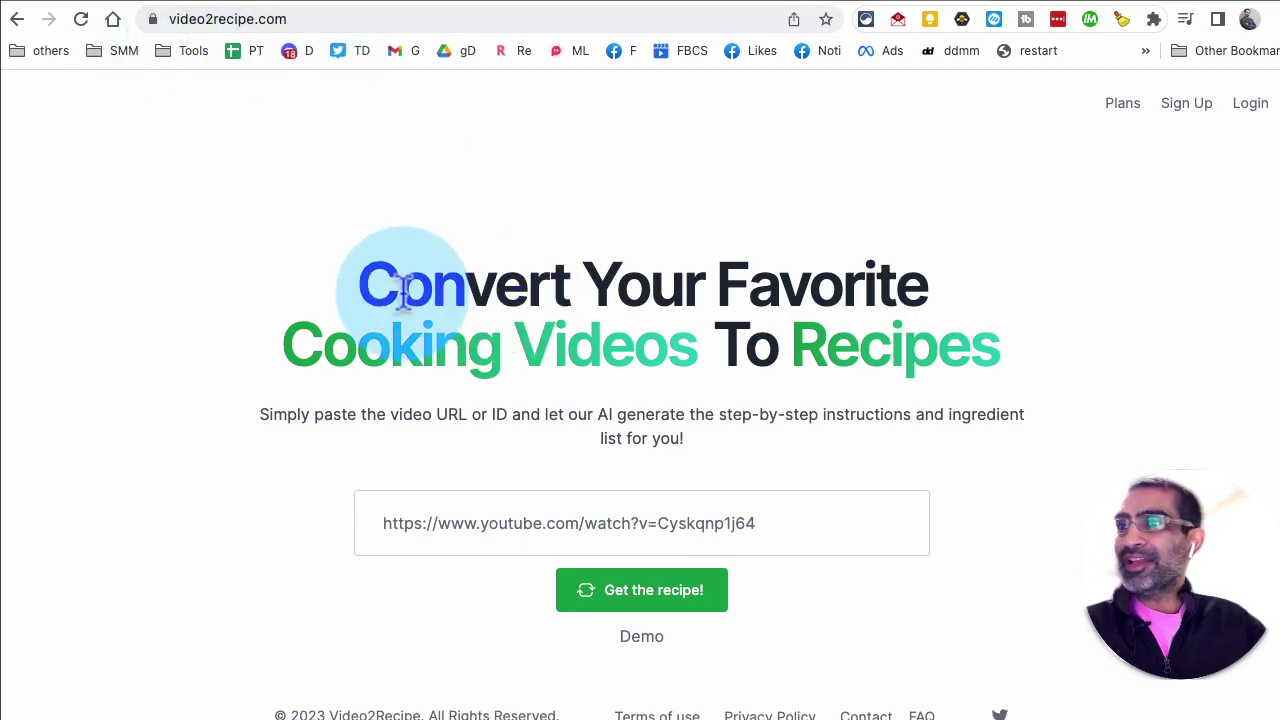
Generate the Beef Wellington recipe from the YouTube link, then play the cutout.pro preview
{"action": "left_click_drag", "start_coordinate": [398, 285], "coordinate": [632, 365]}
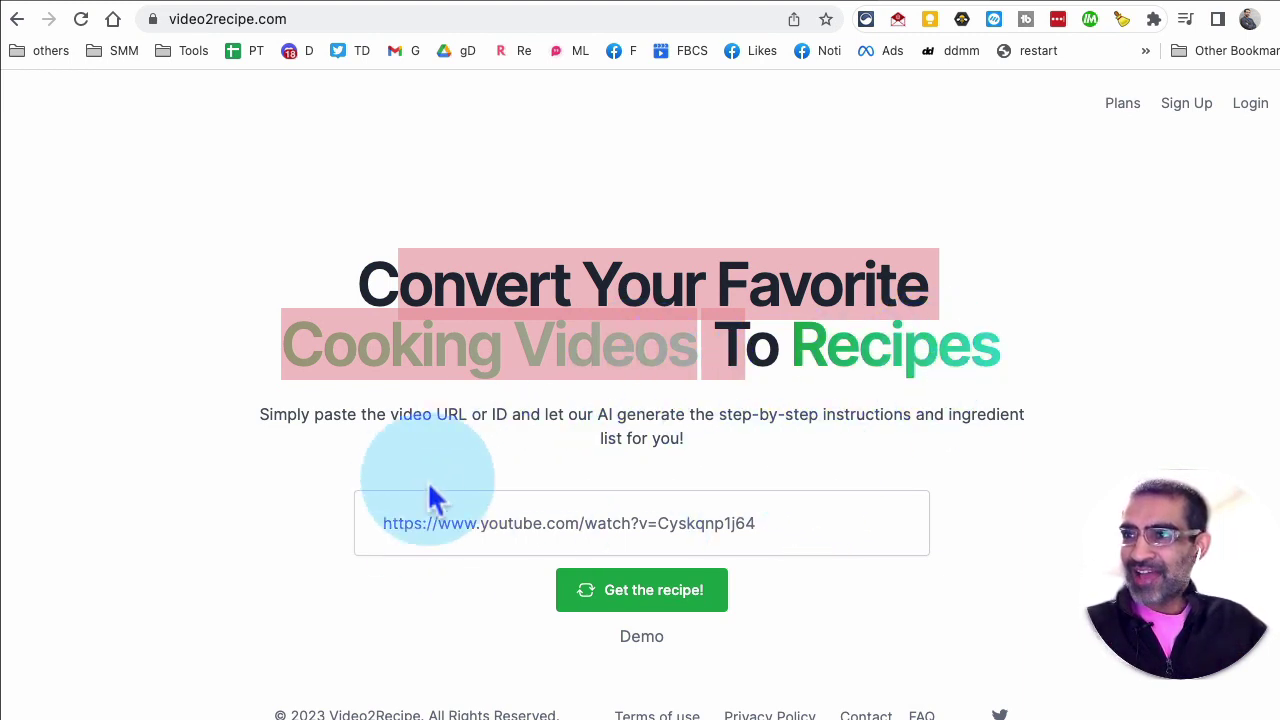
{"action": "scroll", "coordinate": [954, 590], "scroll_direction": "down", "scroll_amount": 1}
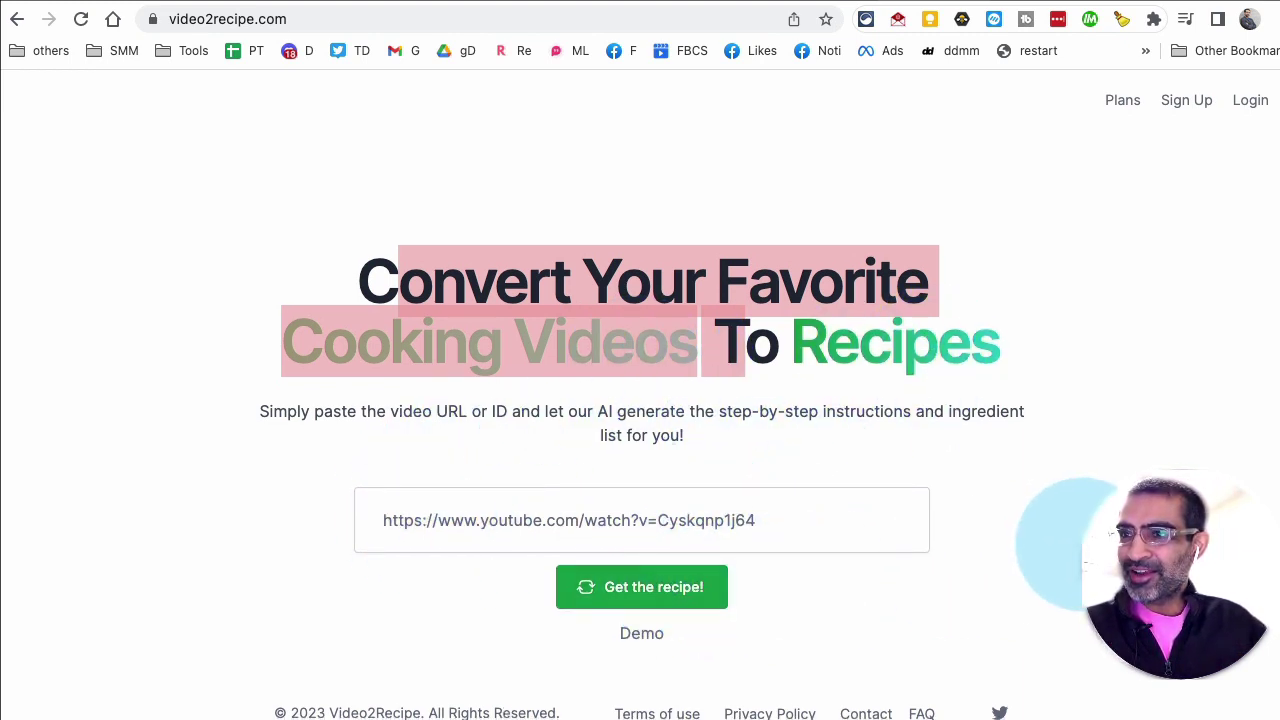
{"action": "left_click", "coordinate": [645, 625]}
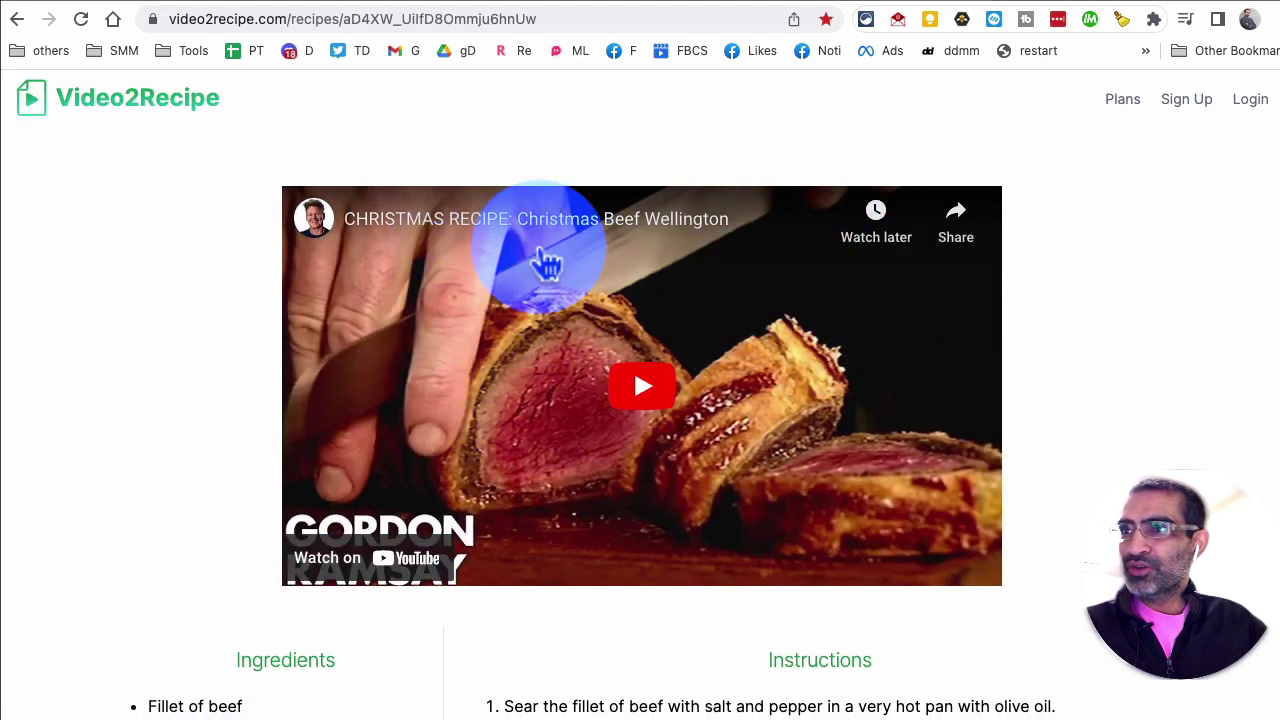
{"action": "scroll", "coordinate": [706, 337], "scroll_direction": "down", "scroll_amount": 3}
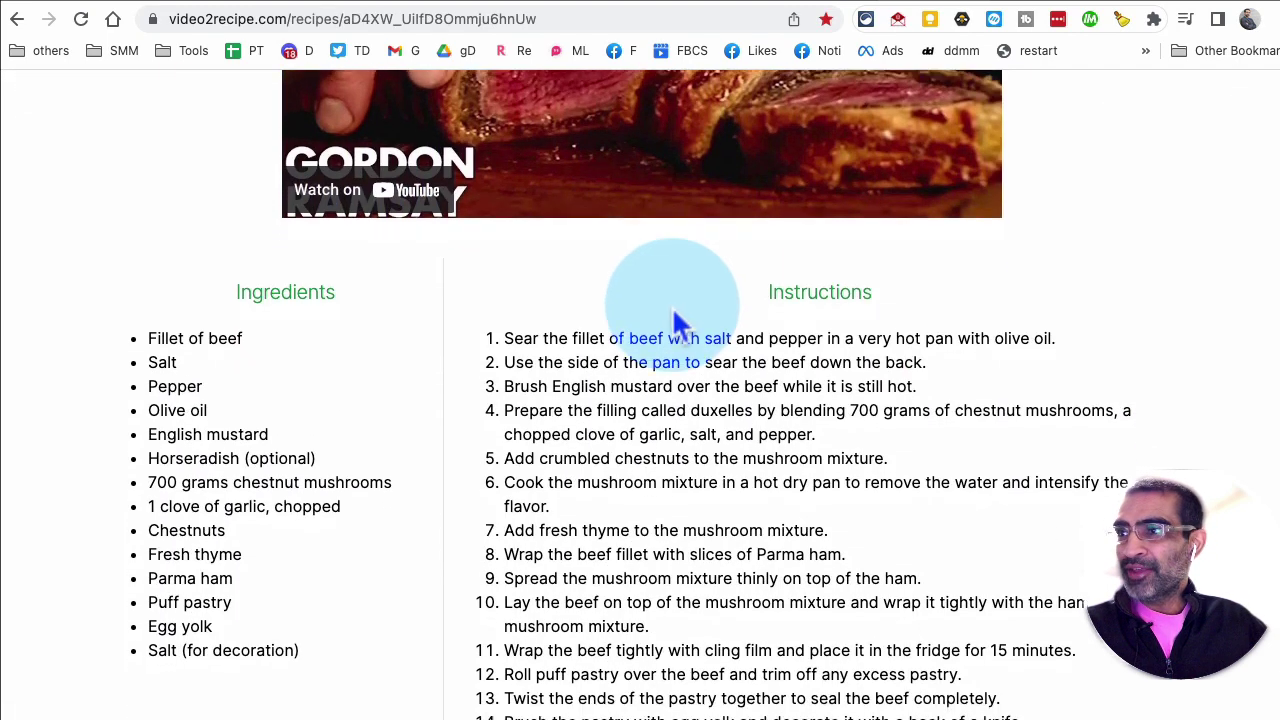
{"action": "left_click_drag", "start_coordinate": [140, 330], "coordinate": [308, 594]}
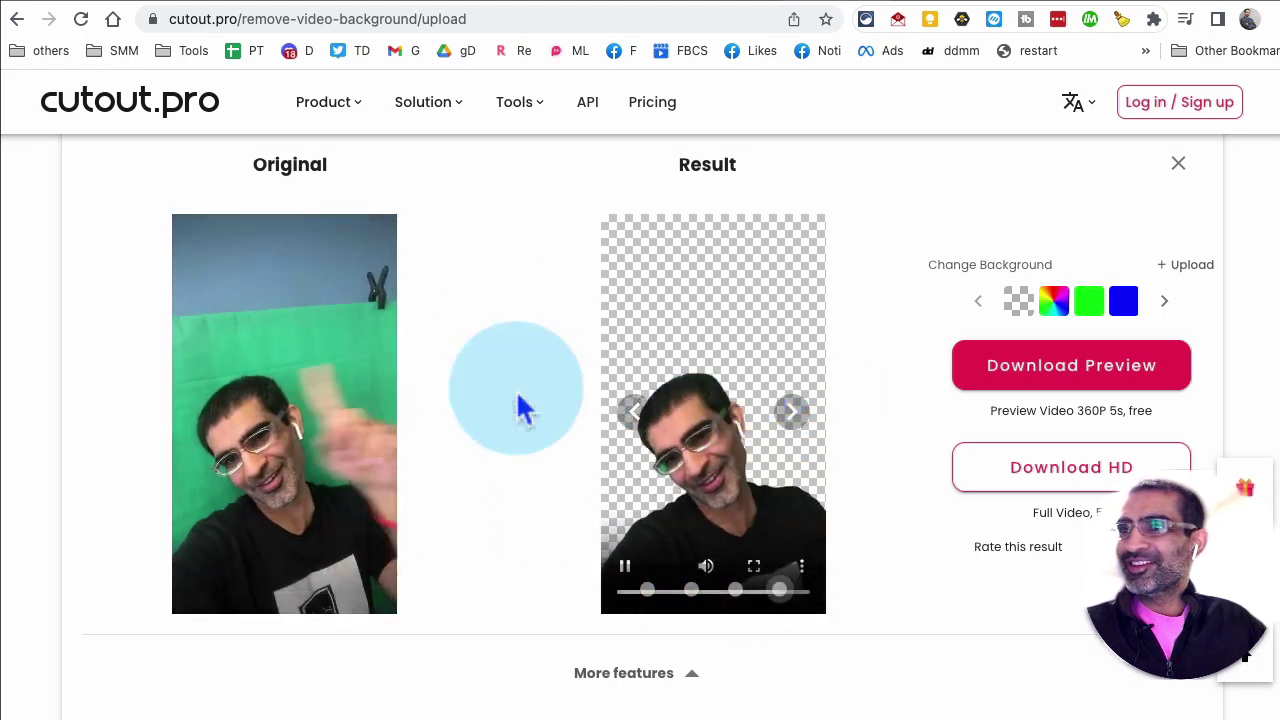
{"action": "left_click", "coordinate": [664, 405]}
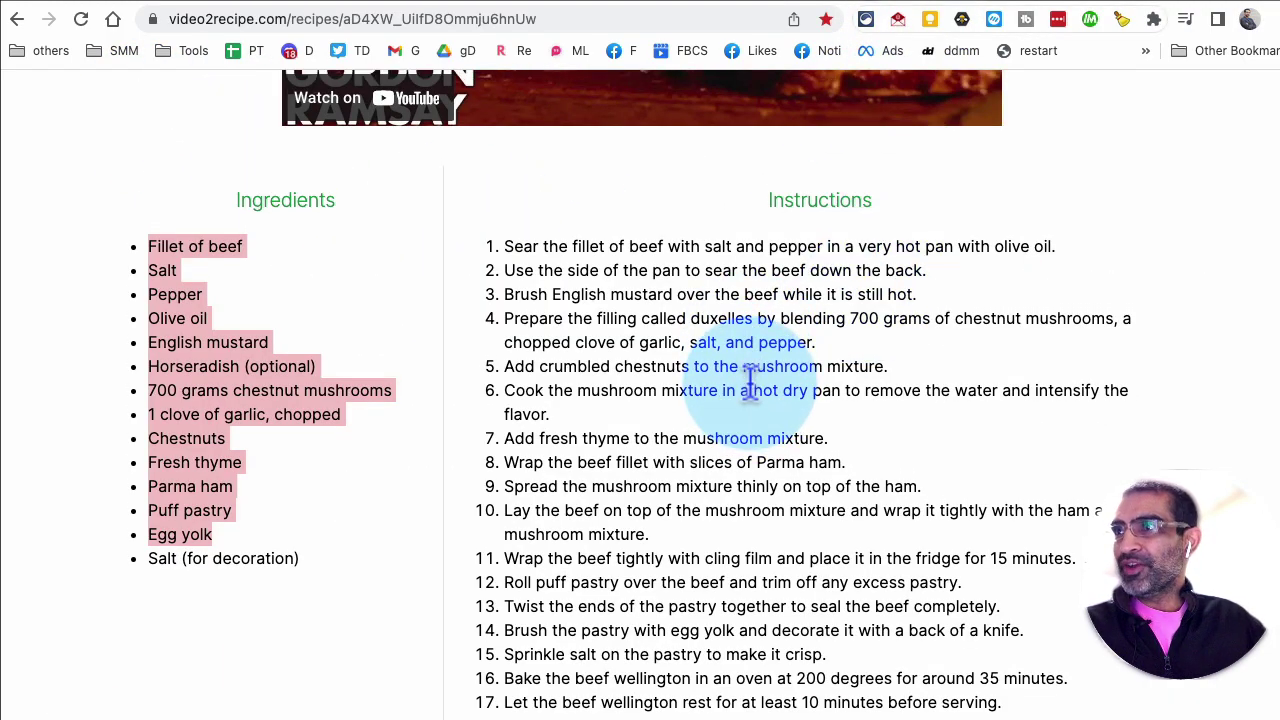
Scroll through the Beef Wellington instructions to the last step, highlighting some steps
{"action": "scroll", "coordinate": [700, 300], "scroll_direction": "up", "scroll_amount": 3}
{"action": "scroll", "coordinate": [760, 190], "scroll_direction": "up", "scroll_amount": 2}
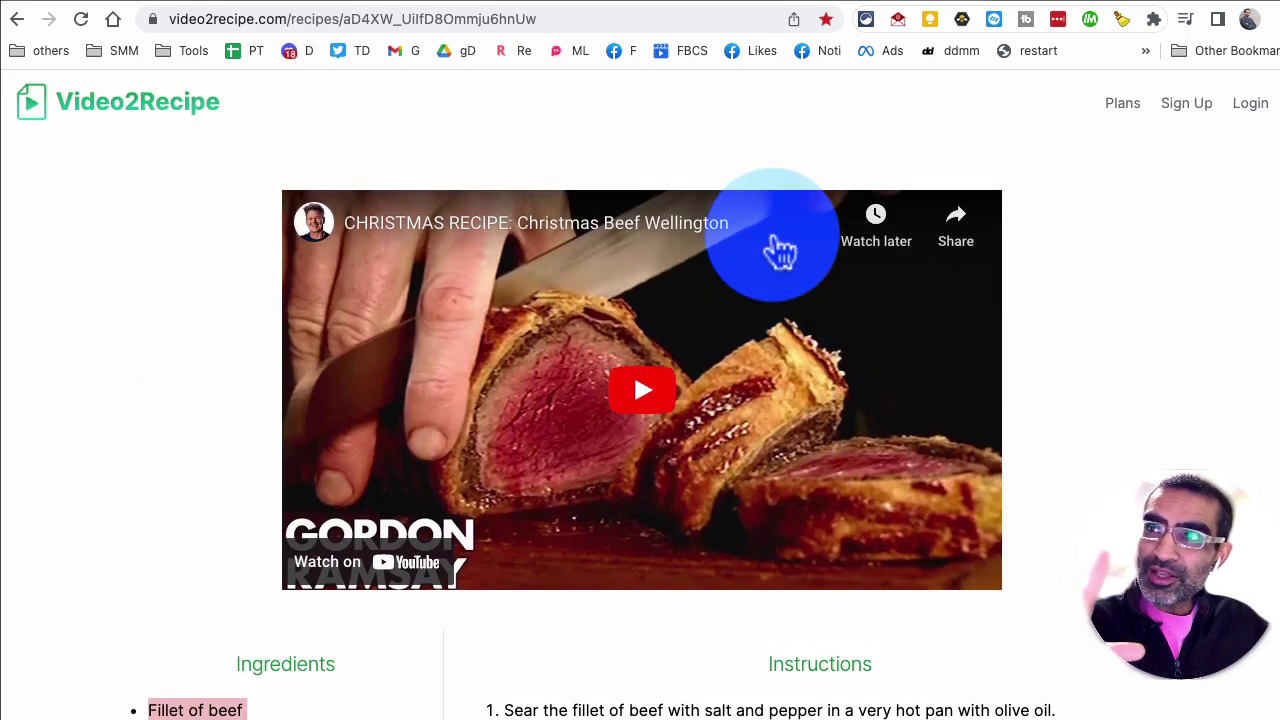
{"action": "scroll", "coordinate": [778, 255], "scroll_direction": "down", "scroll_amount": 2}
{"action": "scroll", "coordinate": [340, 490], "scroll_direction": "down", "scroll_amount": 1}
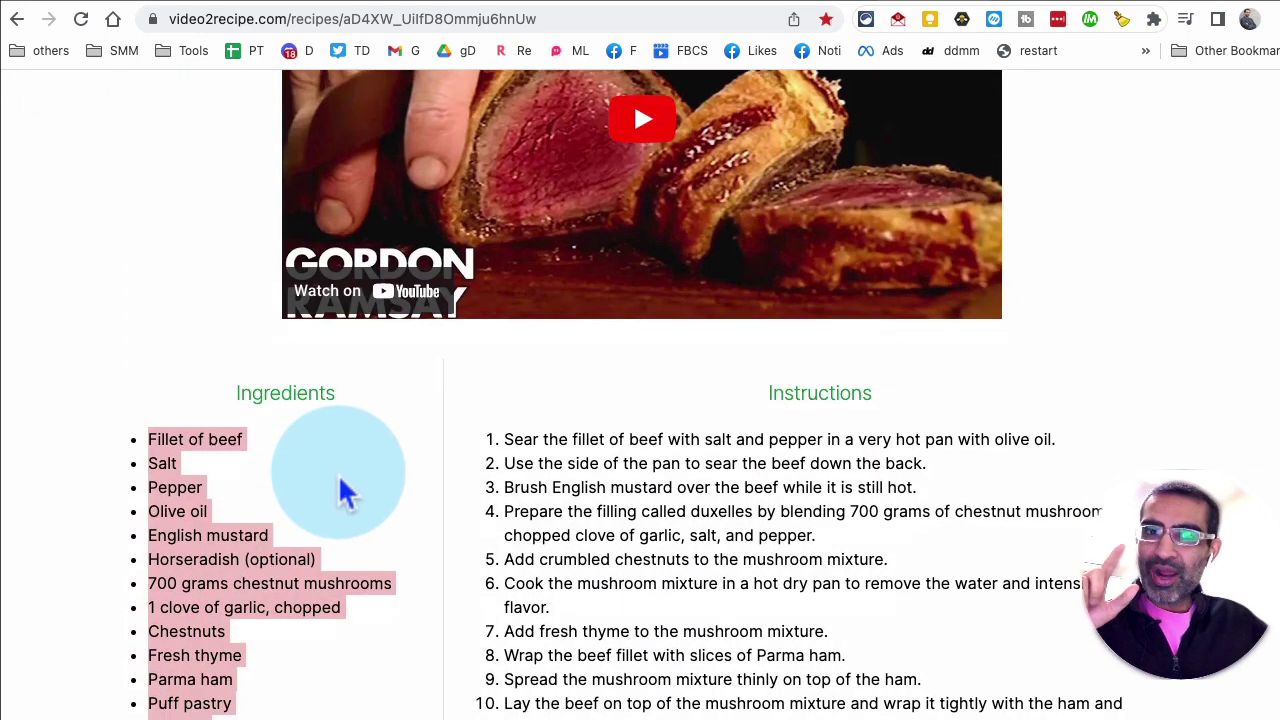
{"action": "scroll", "coordinate": [340, 487], "scroll_direction": "down", "scroll_amount": 1}
{"action": "left_click", "coordinate": [816, 596]}
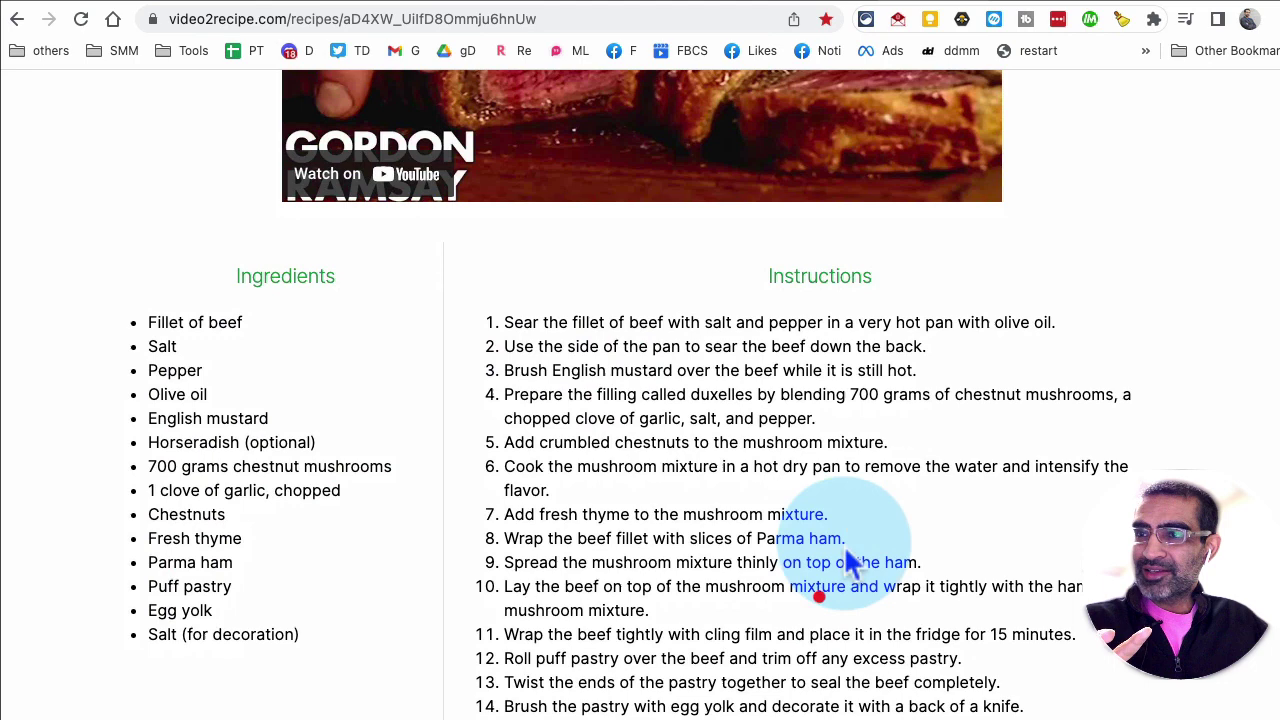
{"action": "left_click_drag", "start_coordinate": [620, 324], "coordinate": [920, 562]}
{"action": "scroll", "coordinate": [950, 600], "scroll_direction": "down", "scroll_amount": 3}
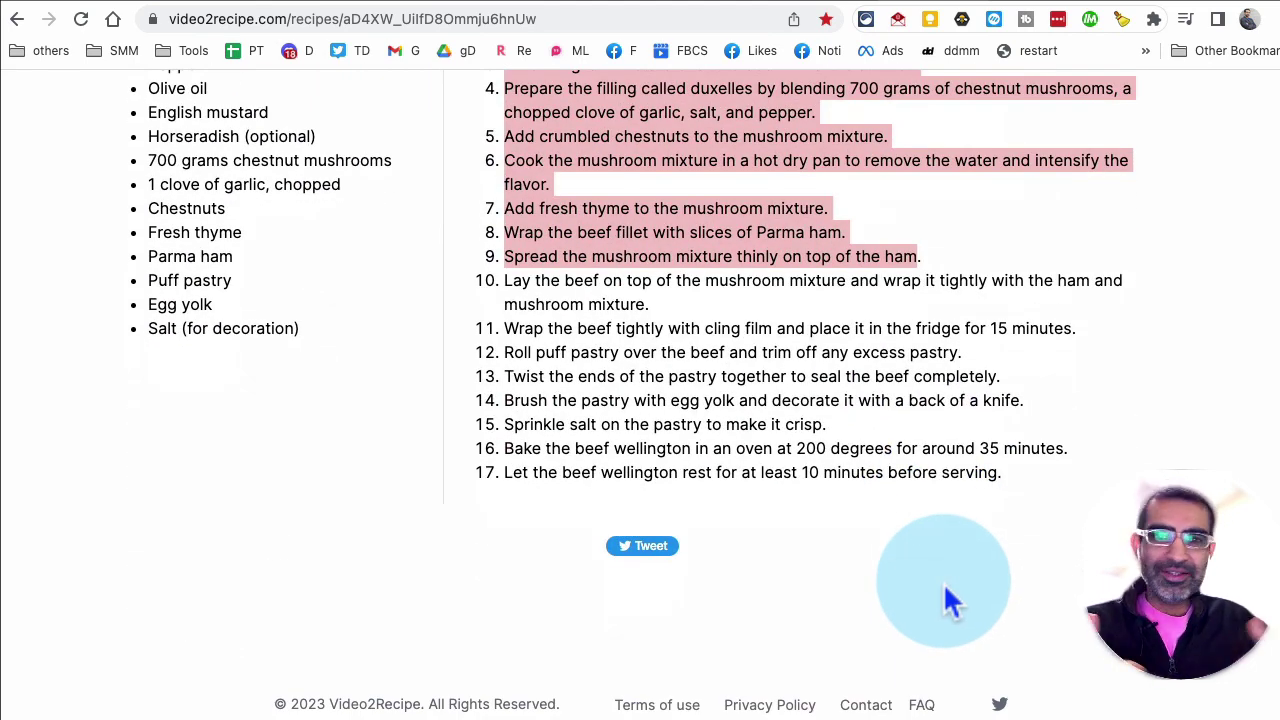
{"action": "scroll", "coordinate": [771, 586], "scroll_direction": "up", "scroll_amount": 2}
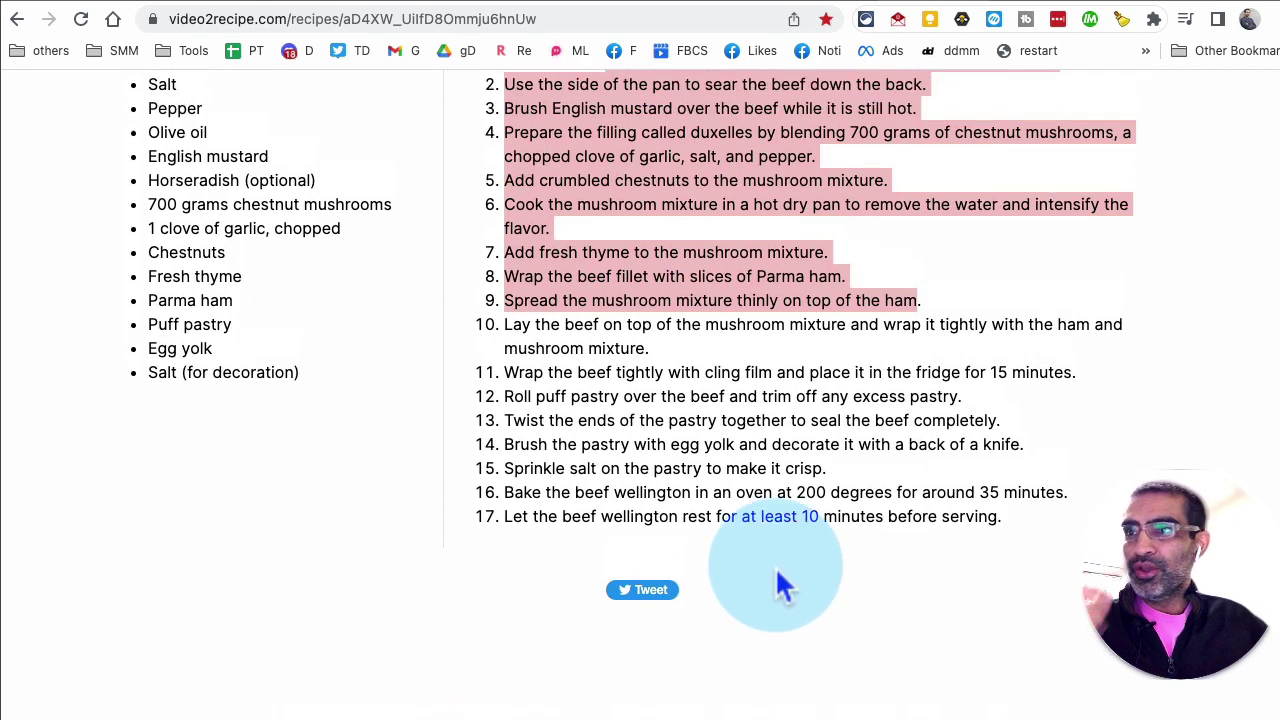
{"action": "left_click_drag", "start_coordinate": [657, 363], "coordinate": [770, 452]}
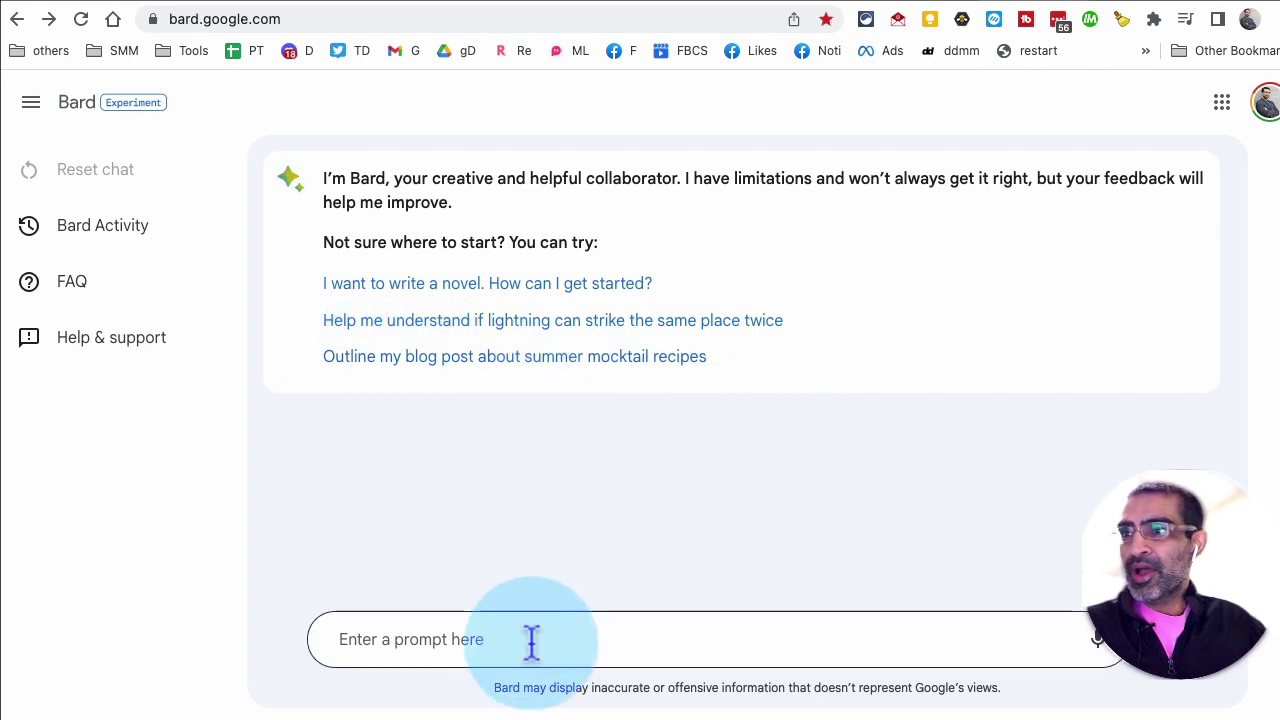
Ask Bard for a blog post about the power of focus and scroll its answer
{"action": "type", "text": "ca"}
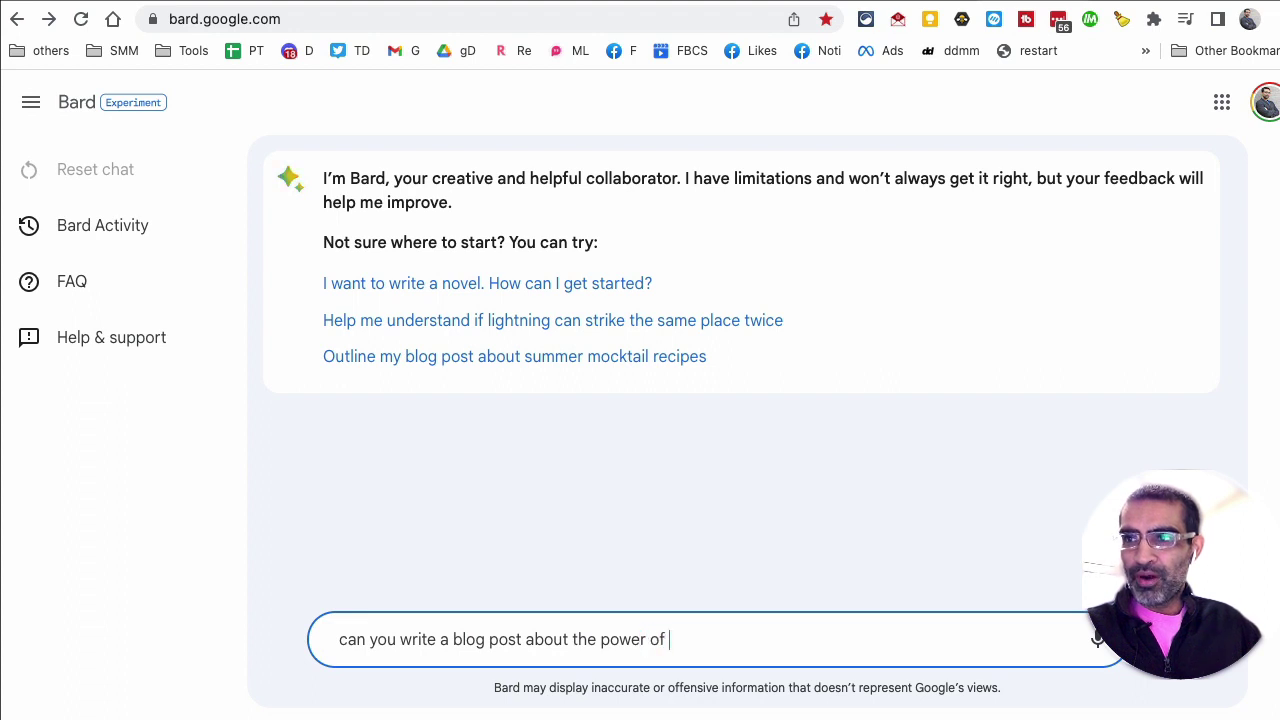
{"action": "type", "text": "?"}
{"action": "key", "text": "Return"}
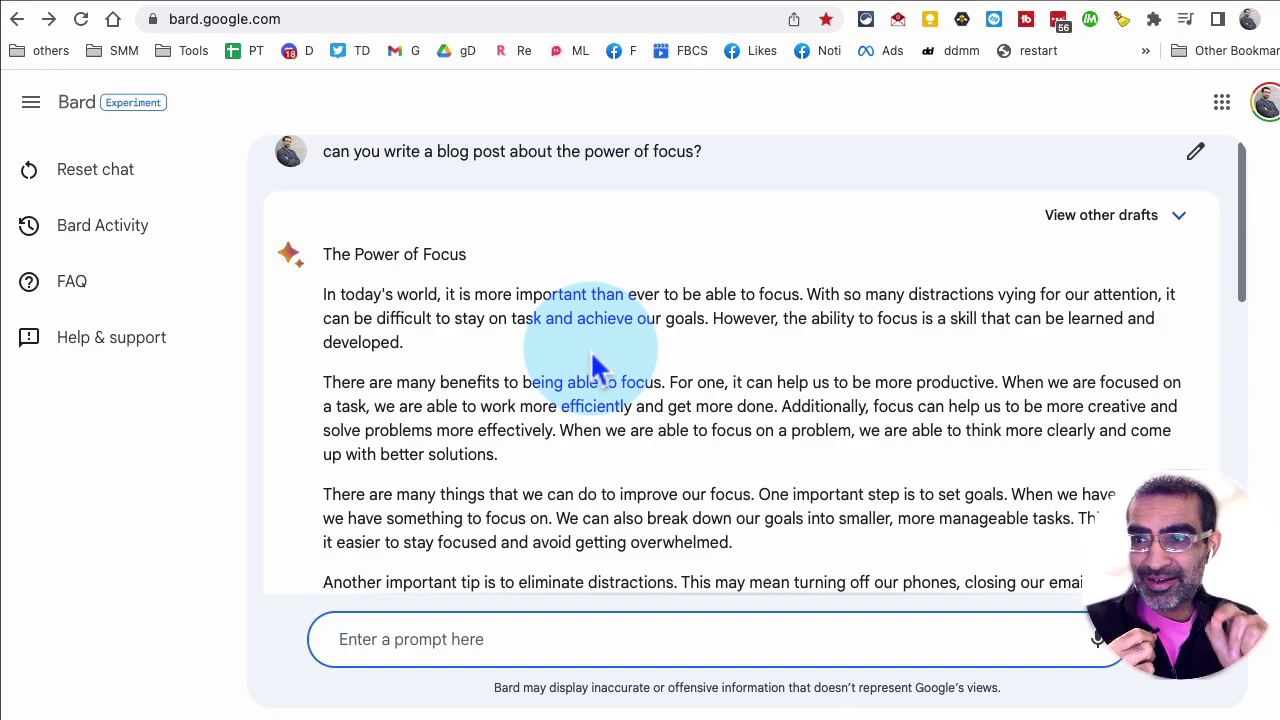
{"action": "scroll", "coordinate": [605, 375], "scroll_direction": "down", "scroll_amount": 10}
{"action": "scroll", "coordinate": [608, 371], "scroll_direction": "up", "scroll_amount": 10}
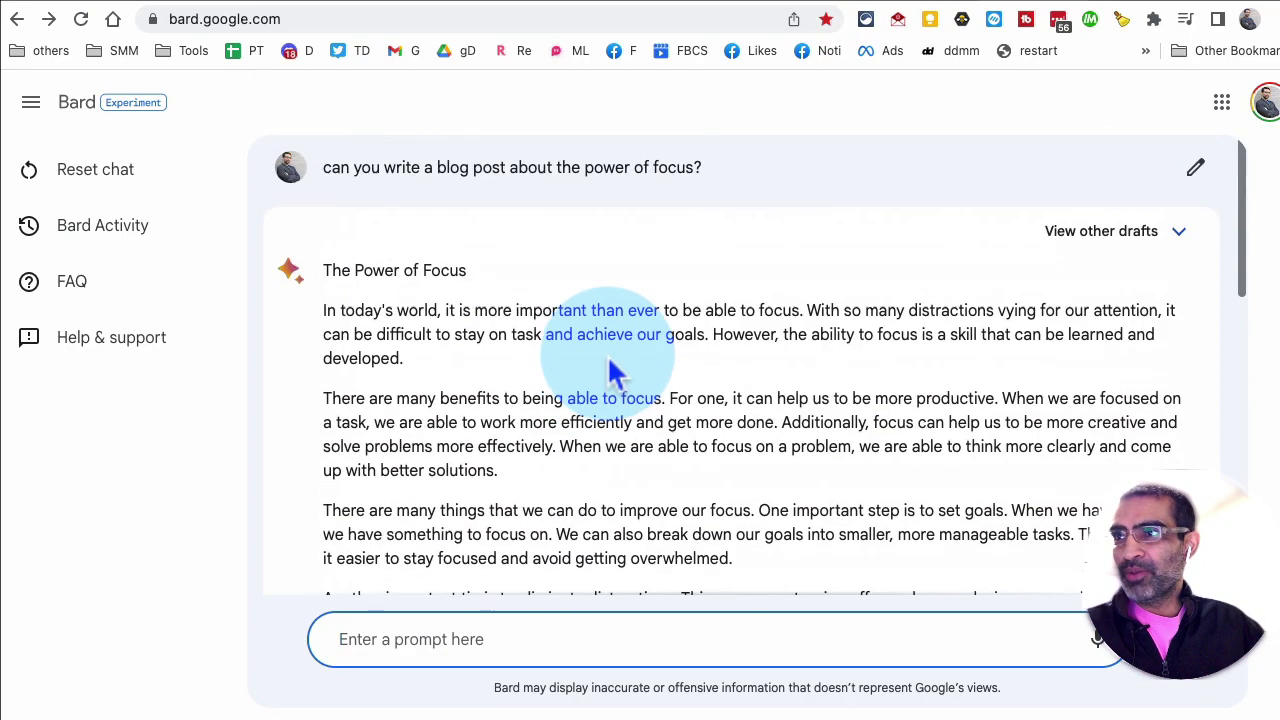
{"action": "scroll", "coordinate": [608, 294], "scroll_direction": "down", "scroll_amount": 10}
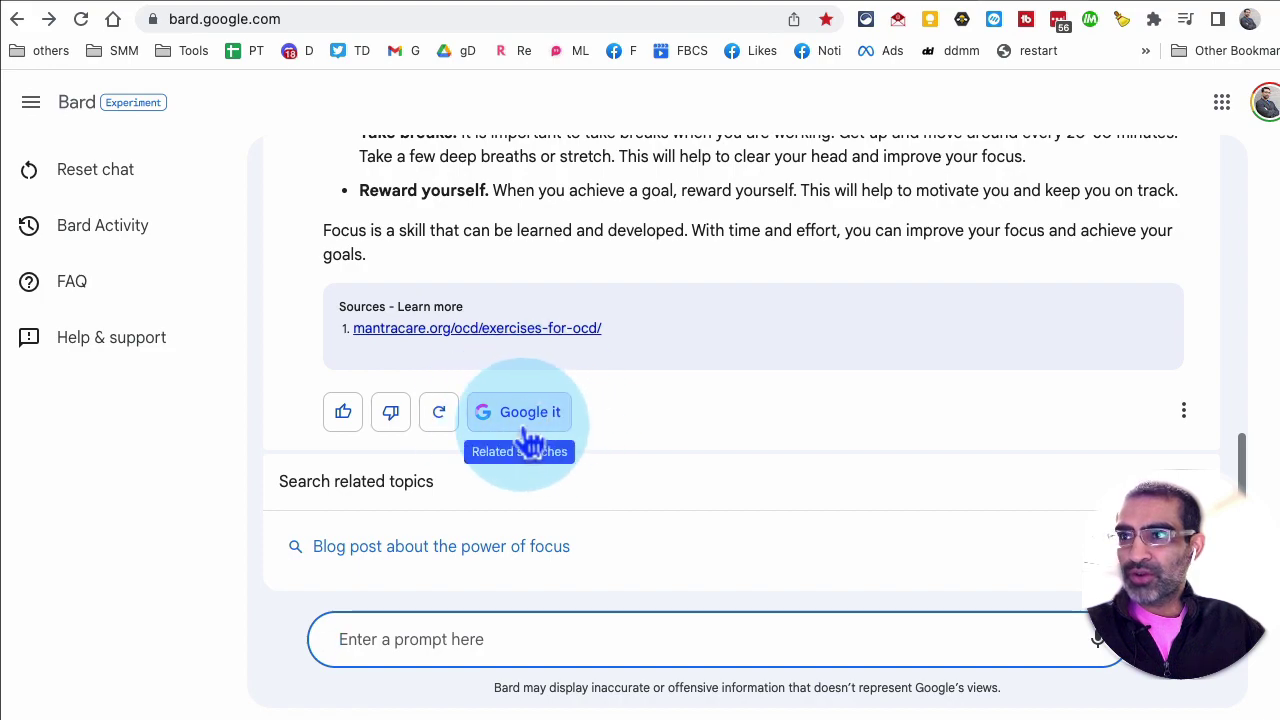
{"action": "scroll", "coordinate": [866, 385], "scroll_direction": "up", "scroll_amount": 10}
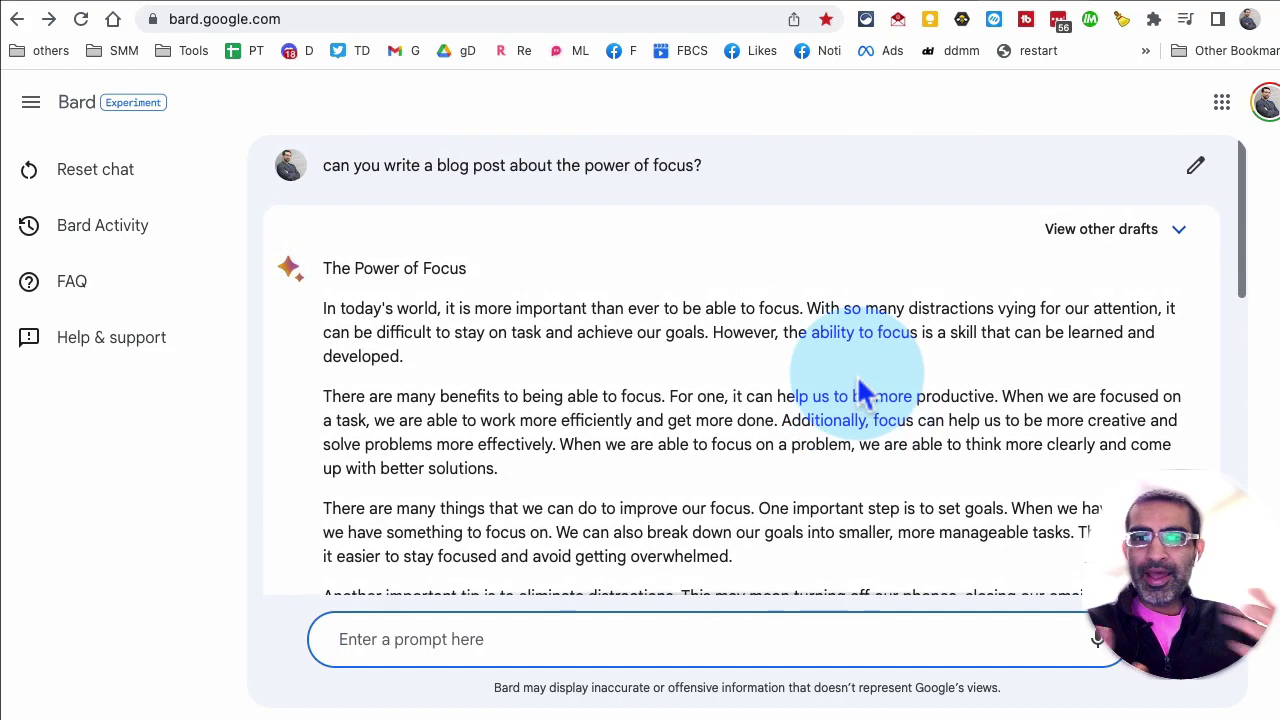
{"action": "scroll", "coordinate": [815, 393], "scroll_direction": "down", "scroll_amount": 10}
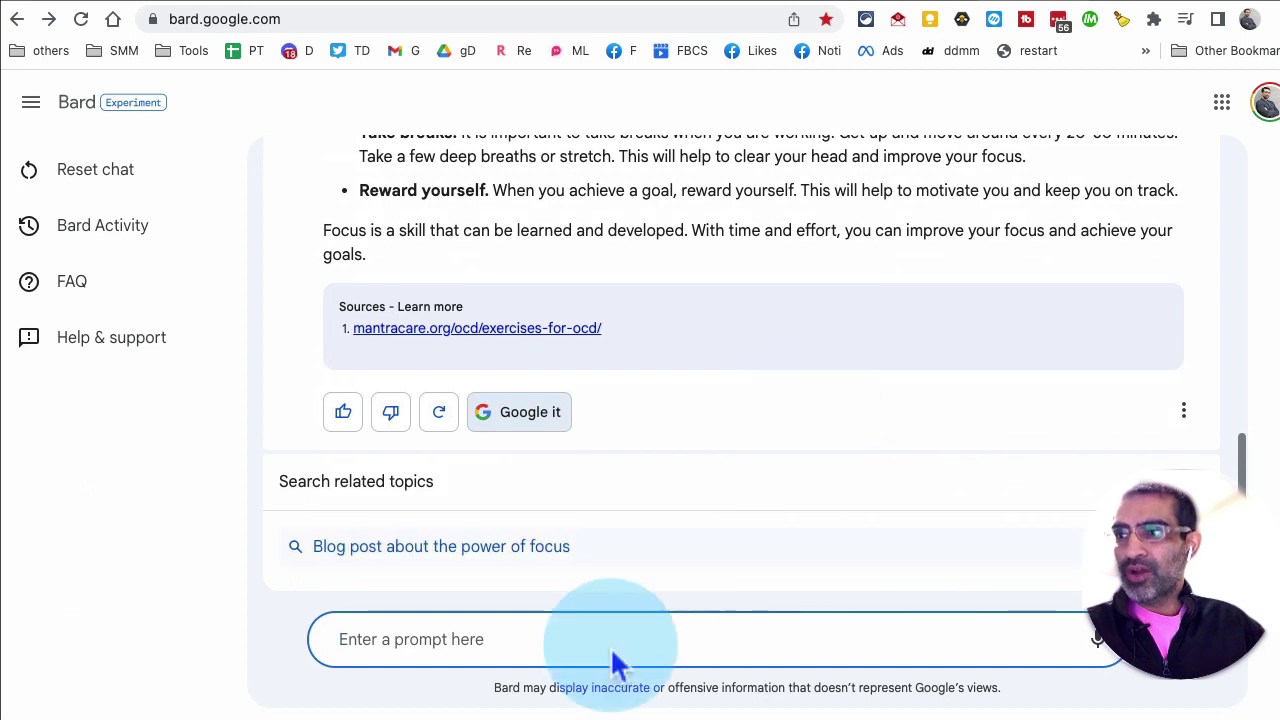
Ask Bard 'can you tell me who won the oscars in 2023?' and review the winners
{"action": "type", "text": "ca"}
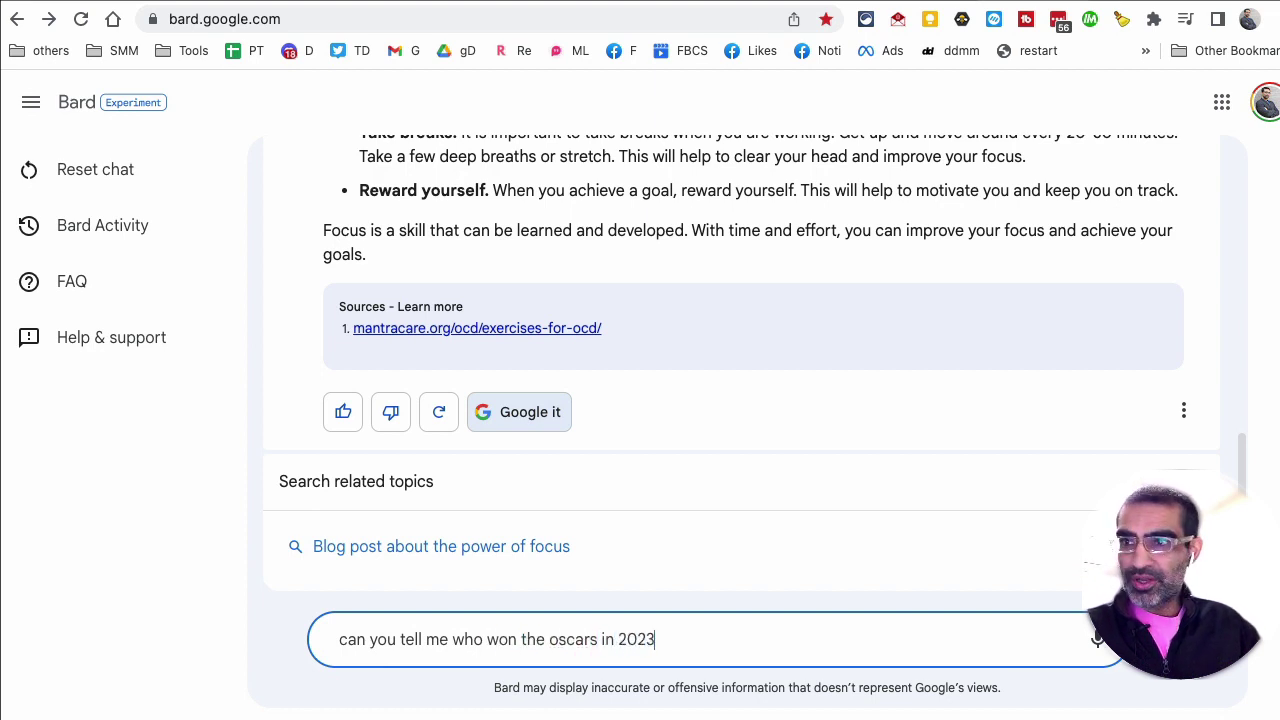
{"action": "type", "text": "?"}
{"action": "key", "text": "Return"}
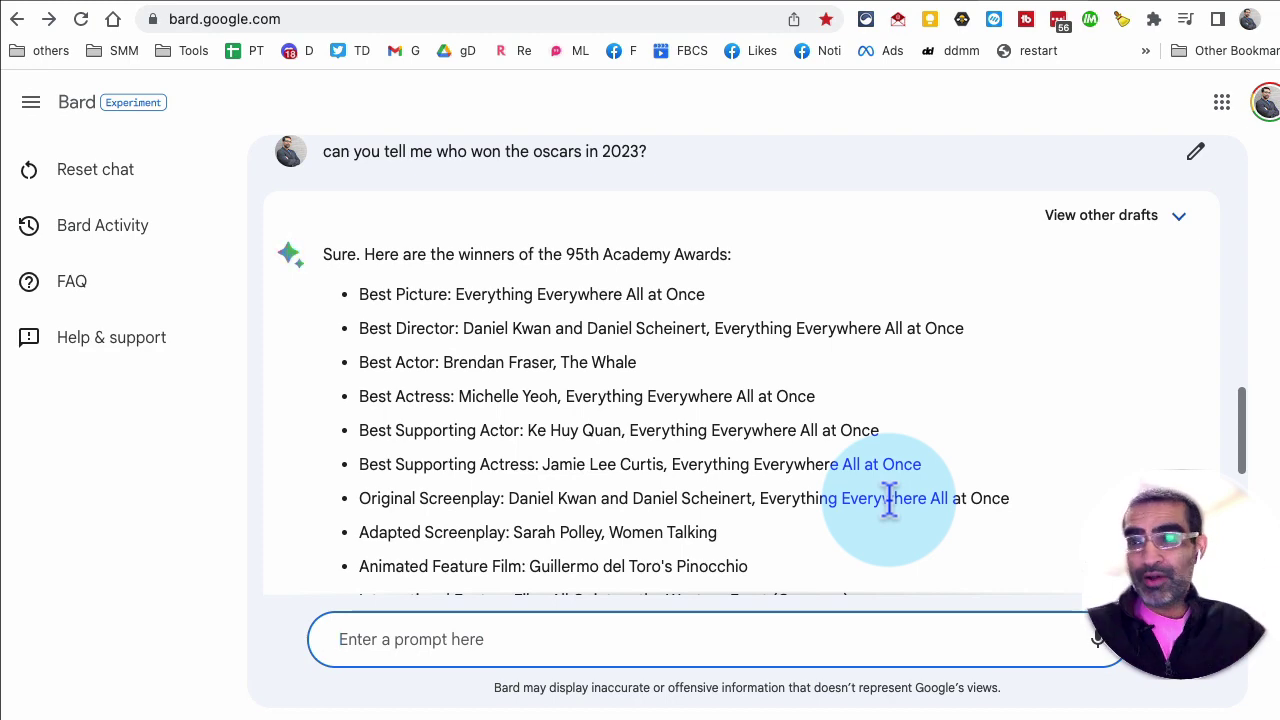
{"action": "left_click_drag", "start_coordinate": [889, 498], "coordinate": [748, 497]}
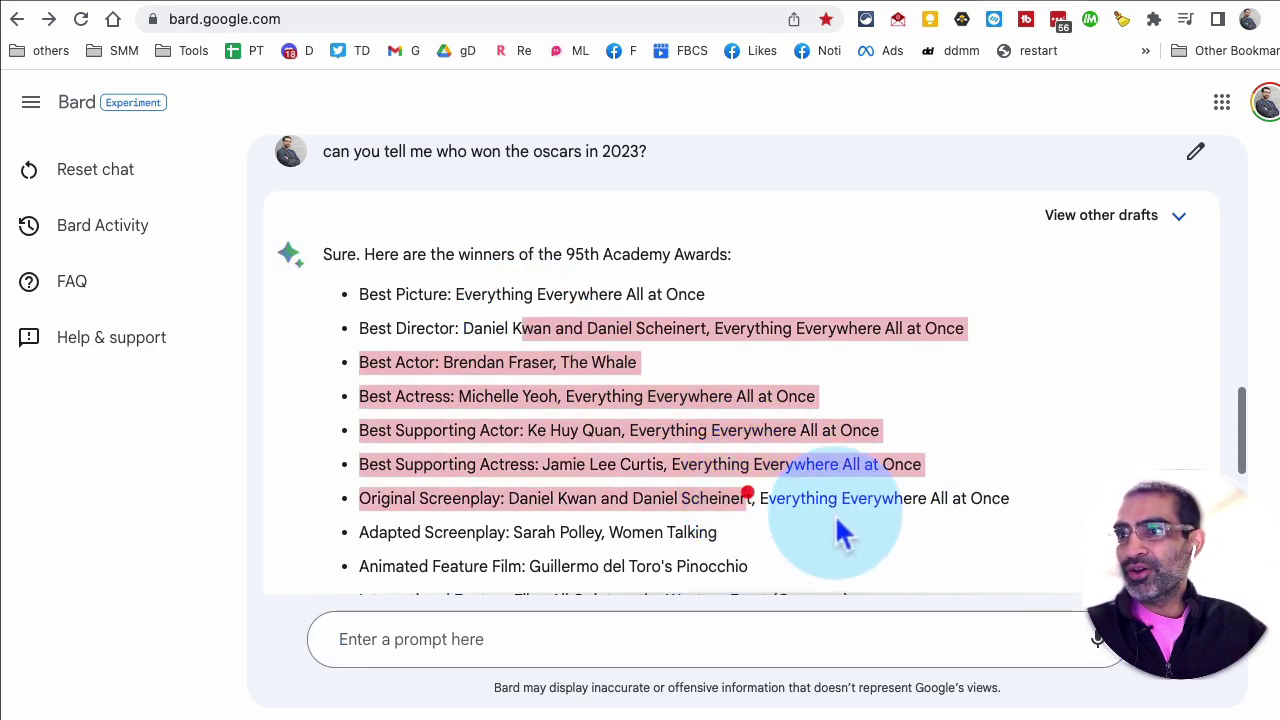
{"action": "scroll", "coordinate": [840, 537], "scroll_direction": "down", "scroll_amount": 3}
{"action": "scroll", "coordinate": [840, 537], "scroll_direction": "down", "scroll_amount": 1}
{"action": "scroll", "coordinate": [840, 537], "scroll_direction": "down", "scroll_amount": 1}
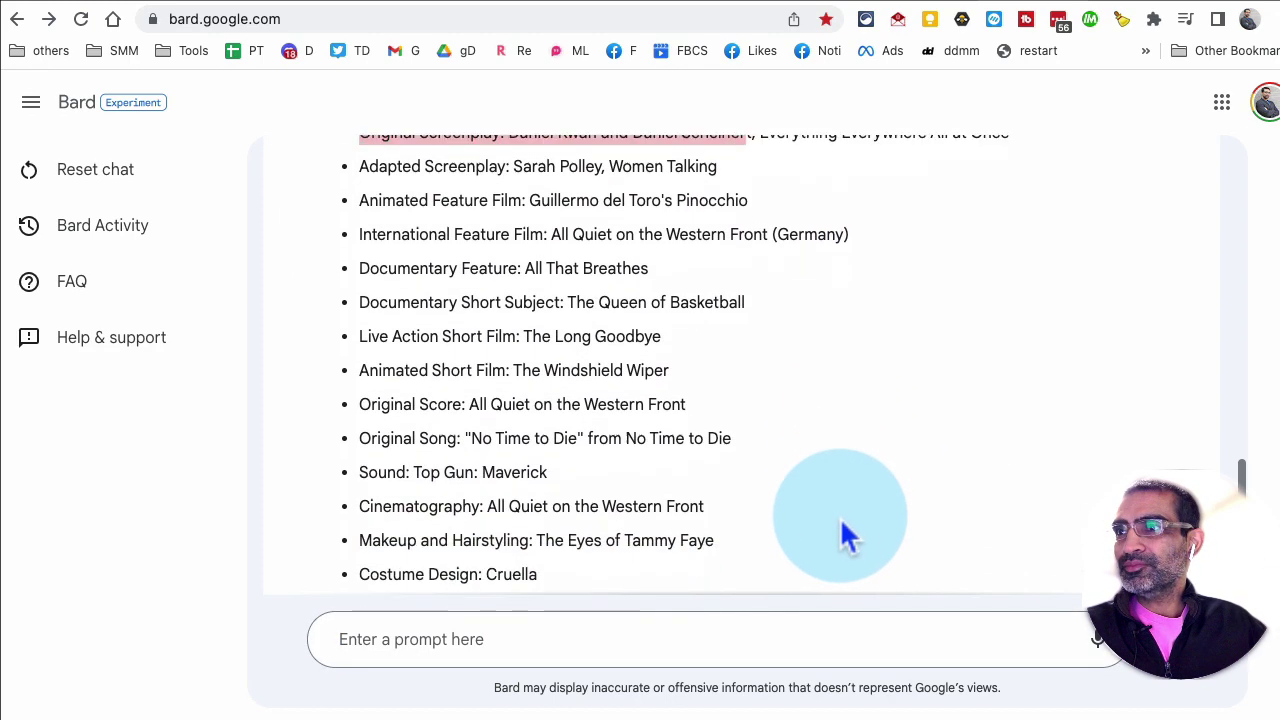
{"action": "scroll", "coordinate": [845, 535], "scroll_direction": "down", "scroll_amount": 3}
{"action": "left_click", "coordinate": [1131, 5]}
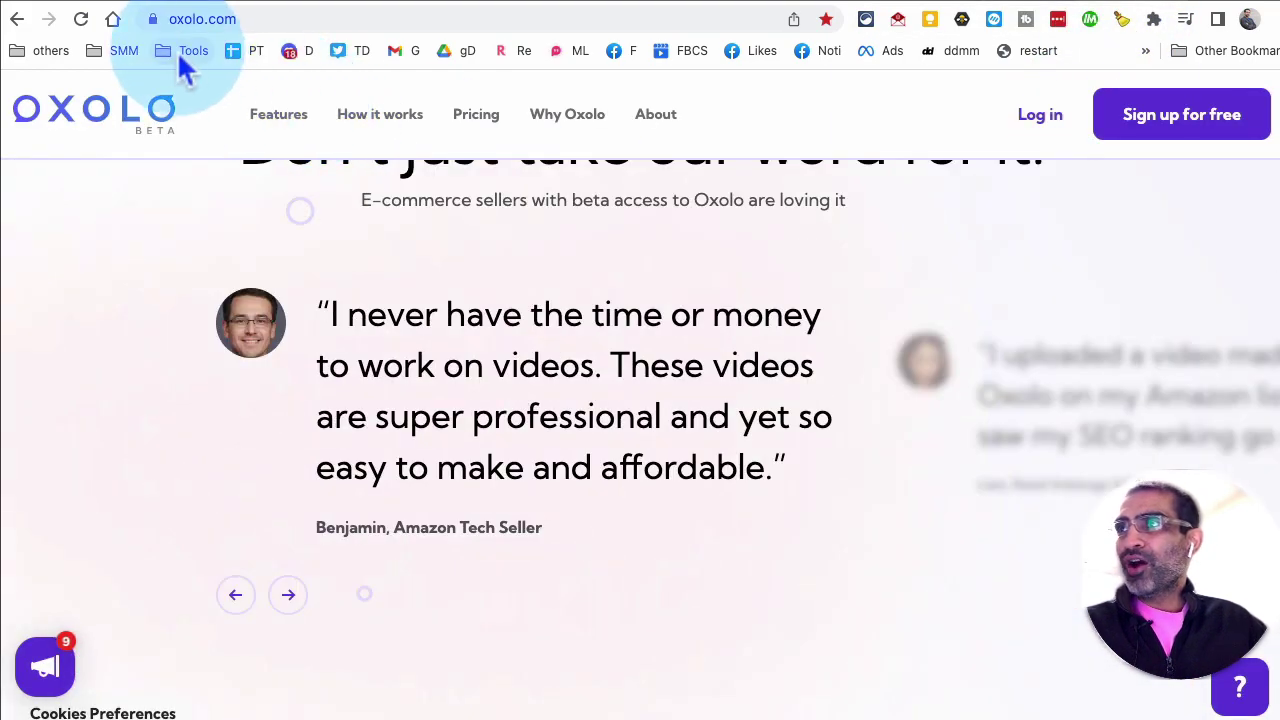
Play the portable blender example video on Oxolo's home page and open it on YouTube
{"action": "scroll", "coordinate": [520, 390], "scroll_direction": "up", "scroll_amount": 10}
{"action": "scroll", "coordinate": [523, 394], "scroll_direction": "up", "scroll_amount": 10}
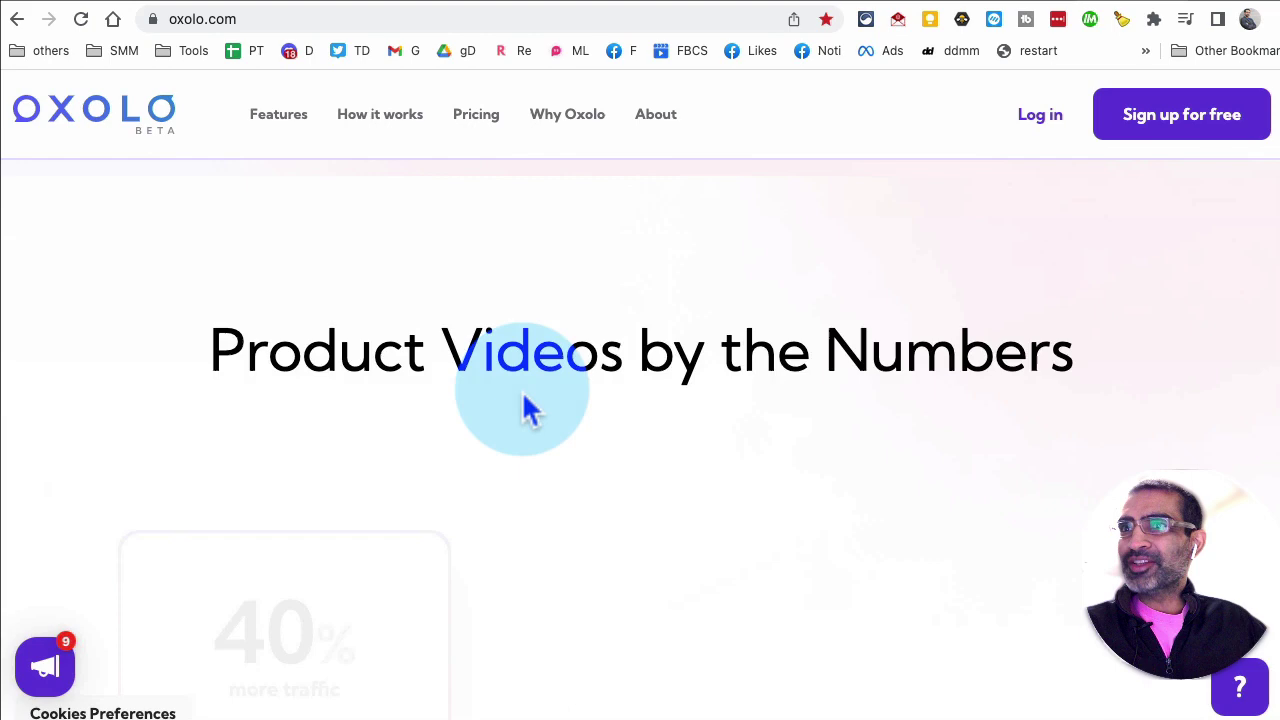
{"action": "scroll", "coordinate": [523, 394], "scroll_direction": "up", "scroll_amount": 10}
{"action": "scroll", "coordinate": [530, 400], "scroll_direction": "down", "scroll_amount": 1}
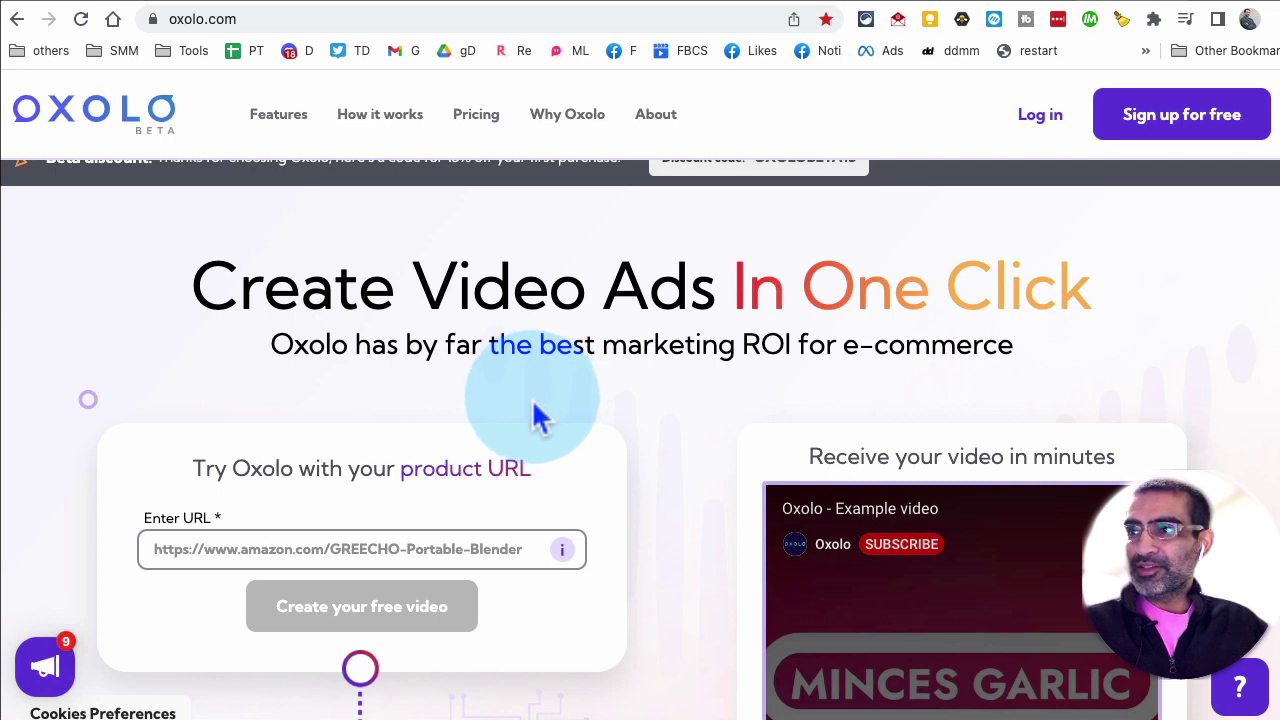
{"action": "scroll", "coordinate": [530, 412], "scroll_direction": "down", "scroll_amount": 1}
{"action": "scroll", "coordinate": [563, 500], "scroll_direction": "down", "scroll_amount": 3}
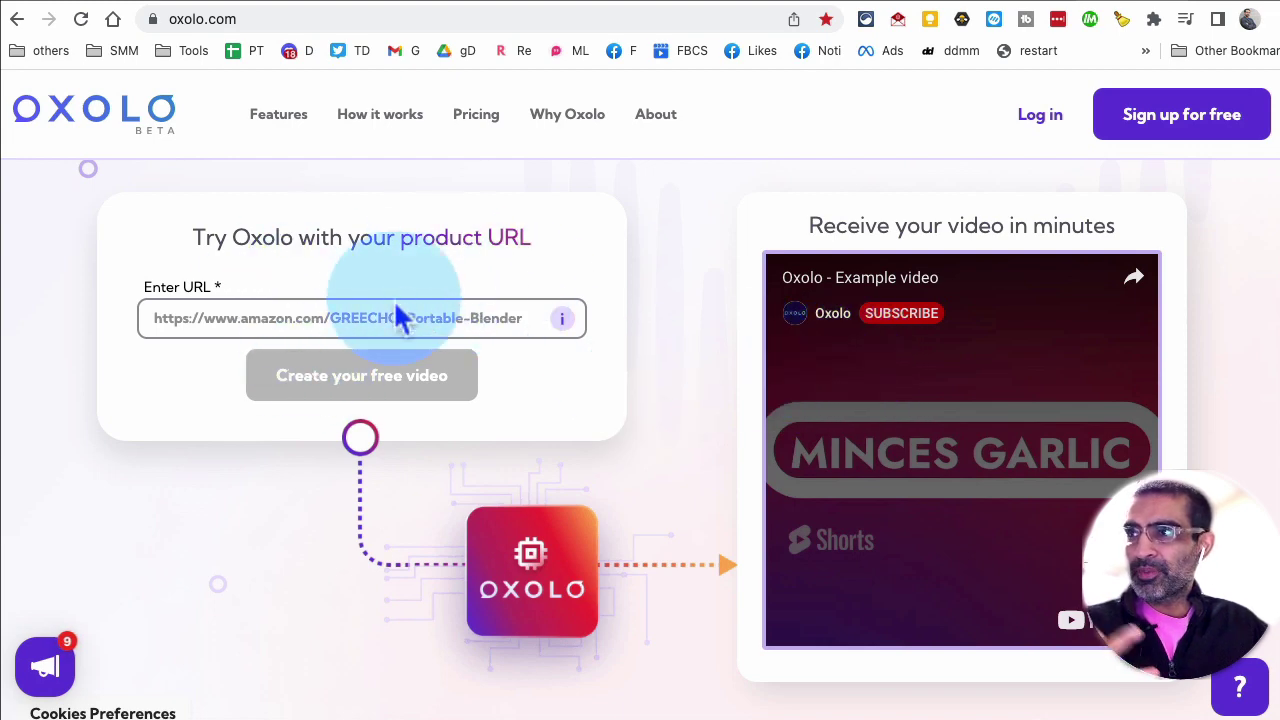
{"action": "left_click_drag", "start_coordinate": [218, 240], "coordinate": [424, 228]}
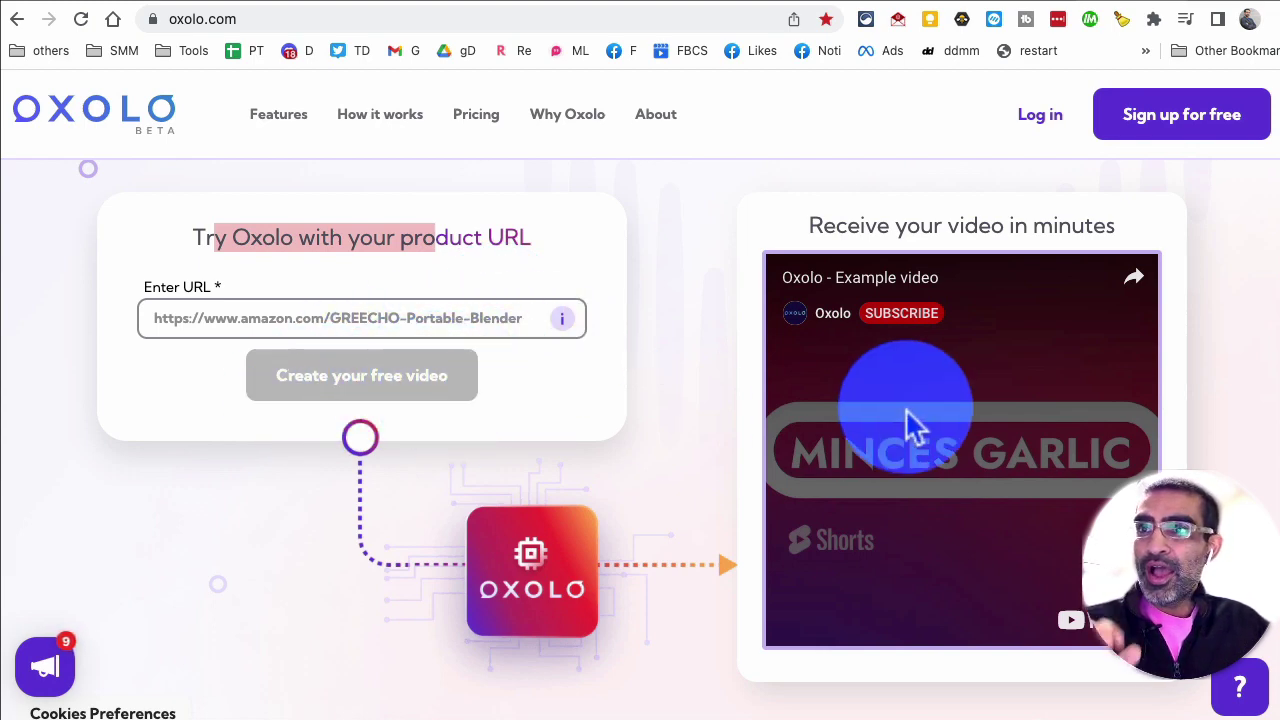
{"action": "left_click", "coordinate": [1000, 430]}
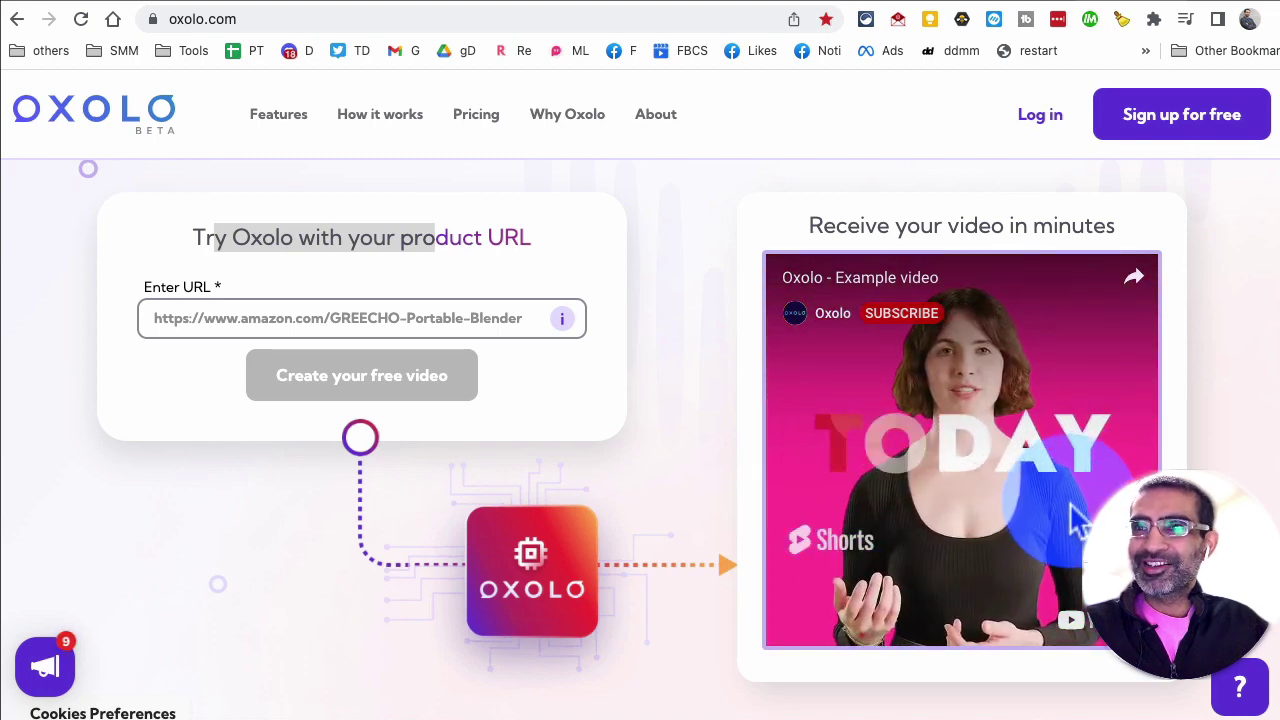
{"action": "scroll", "coordinate": [1070, 515], "scroll_direction": "down", "scroll_amount": 1}
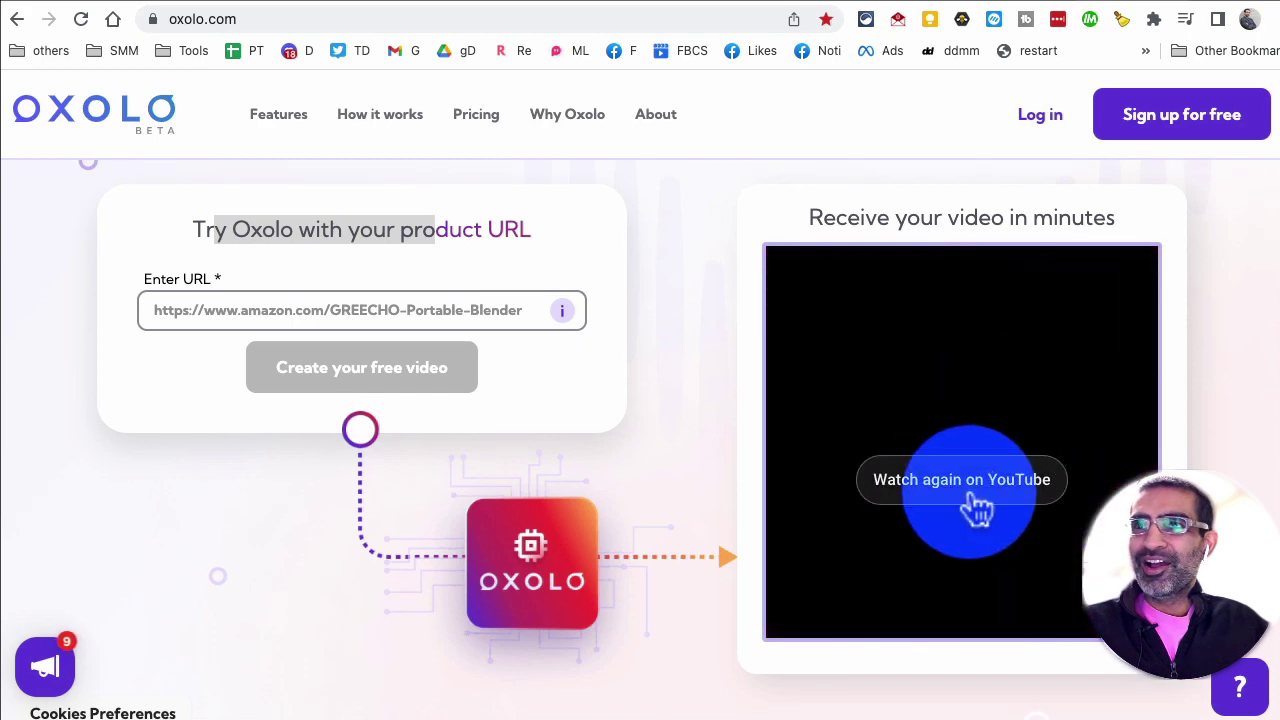
{"action": "left_click", "coordinate": [975, 500]}
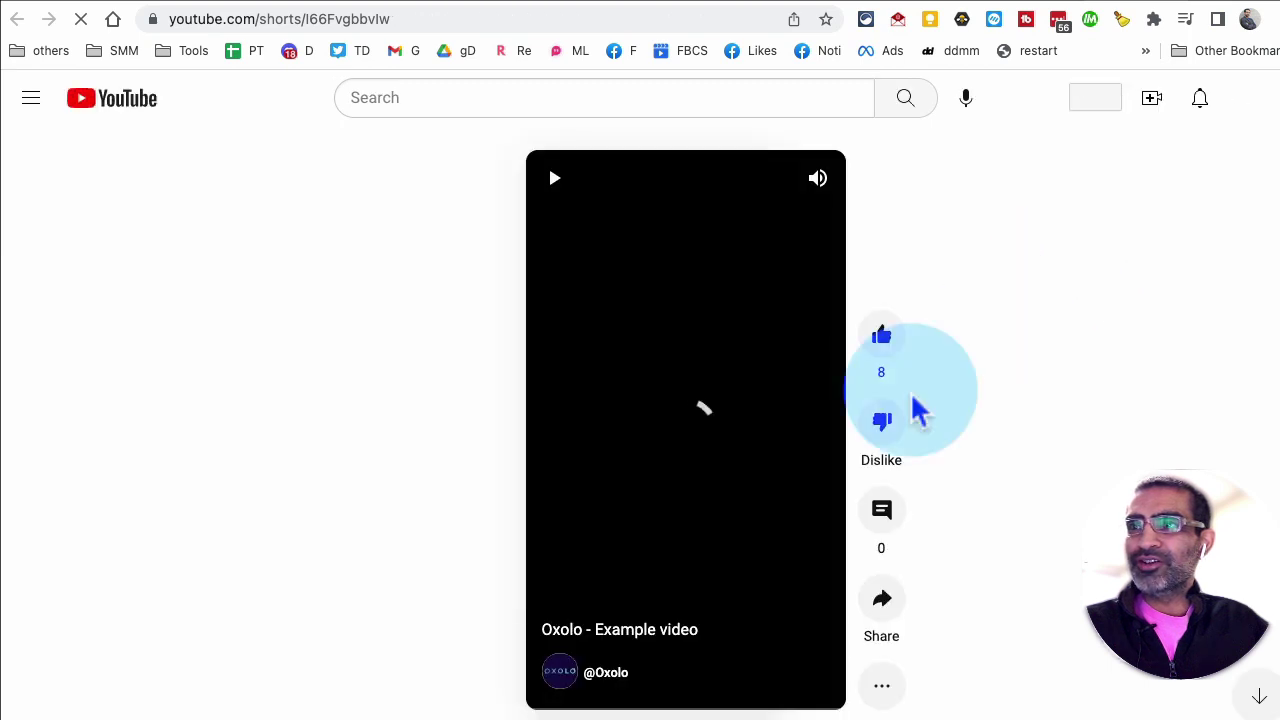
Mute the Oxolo portable blender Short on YouTube
{"action": "left_click", "coordinate": [818, 178]}
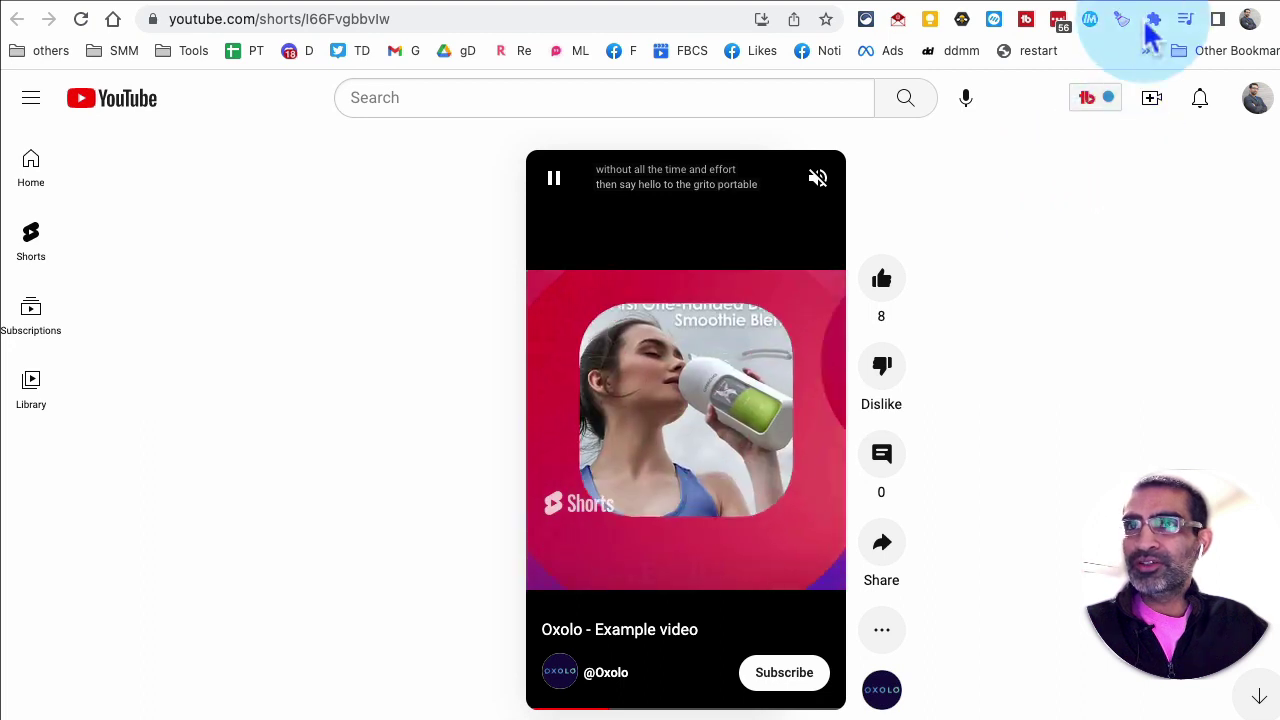
Switch tabs back to the Oxolo home page, its URL box still holding the Greecho blender link
{"action": "key", "text": "ctrl+Tab"}
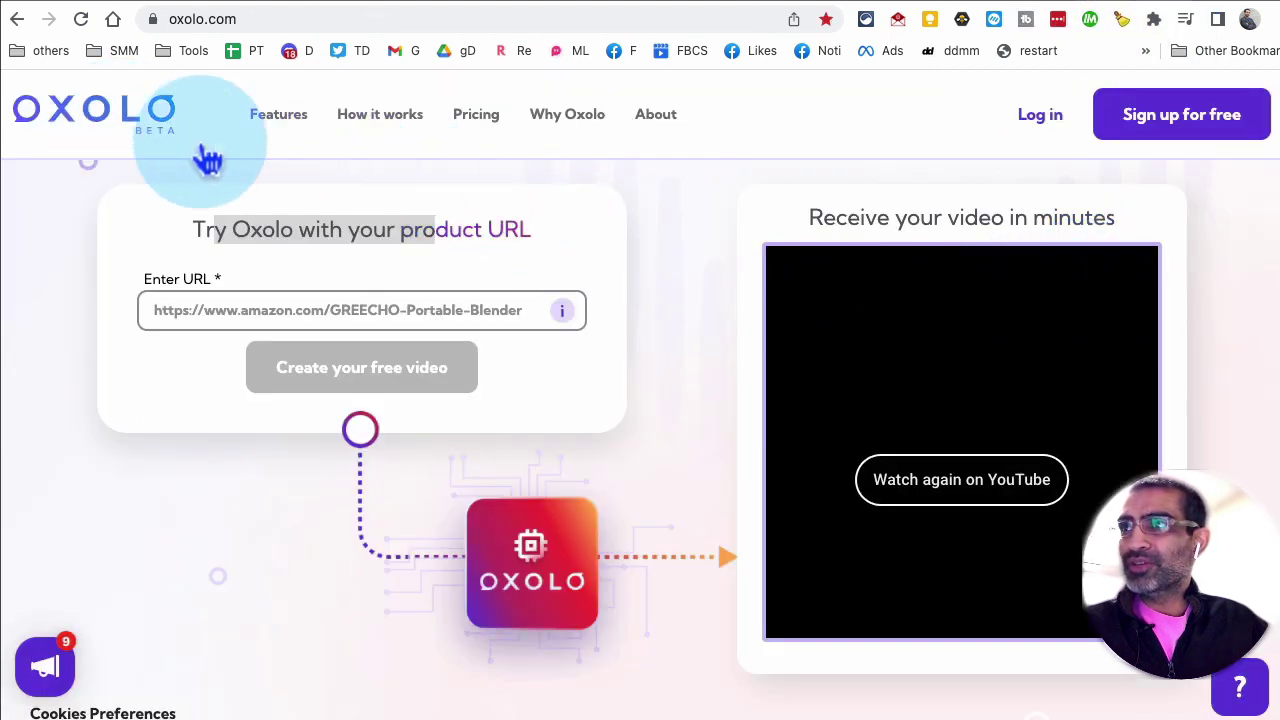